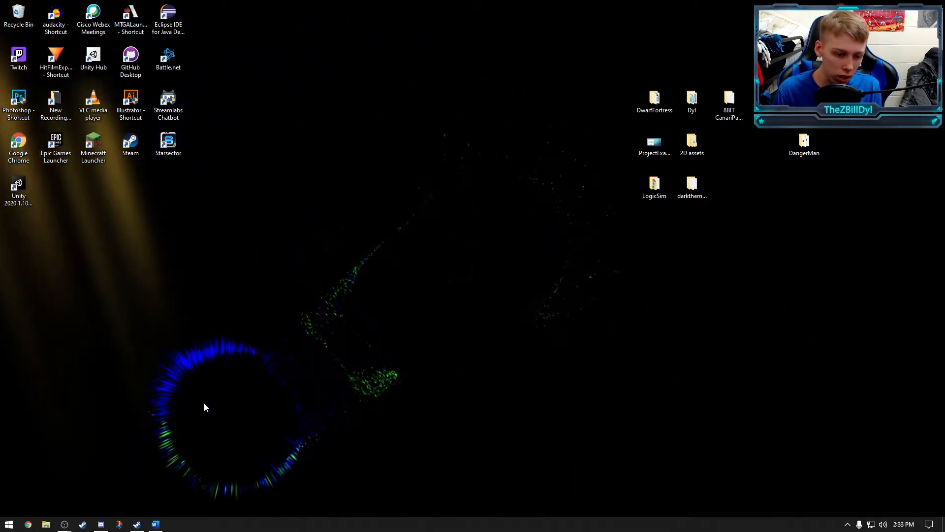
Step: Review the platformer concept and the start-and-finish level rule in the GameDevSeriesBeginner Word document
left_click(156, 524)
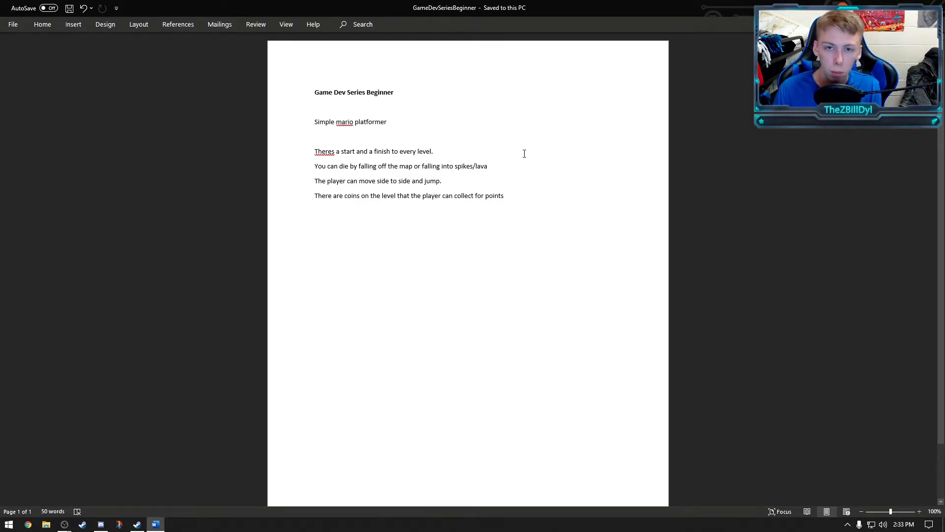
left_click_drag(315, 121, 393, 126)
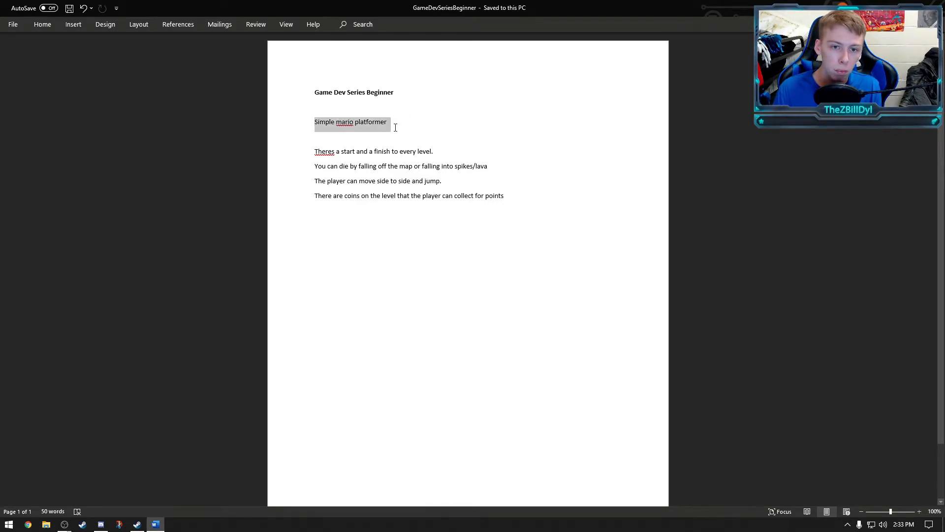
left_click(408, 129)
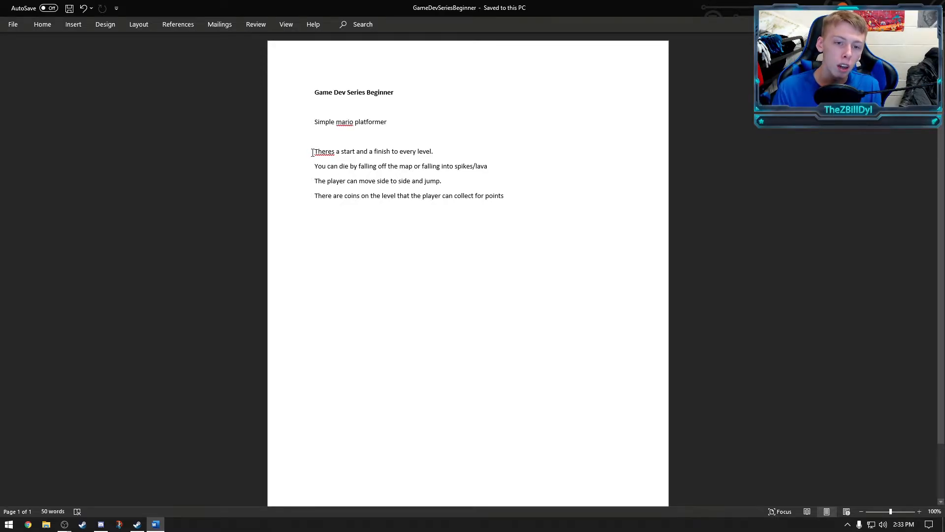
left_click_drag(315, 151, 455, 151)
left_click(455, 152)
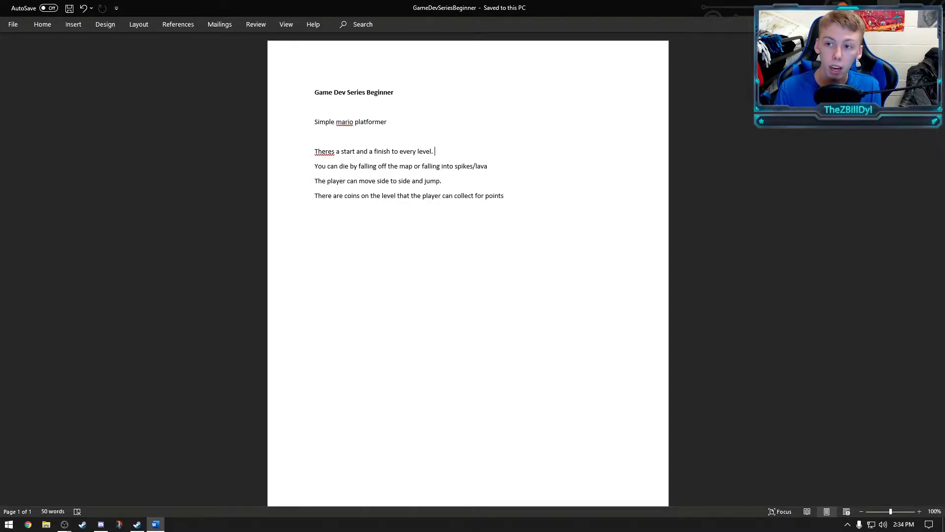
left_click(888, 7)
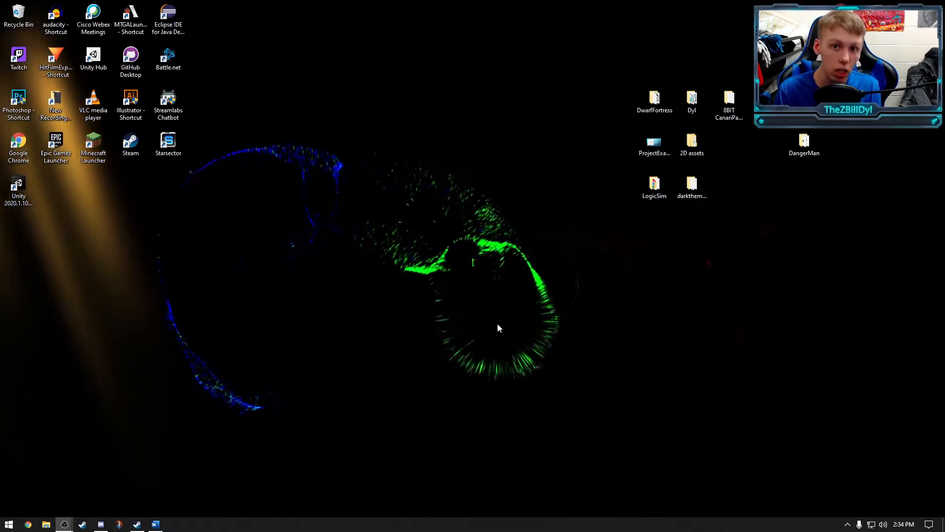
Step: Open Unity Hub and start a new project with Unity version 2020.1.10f1
double_click(94, 57)
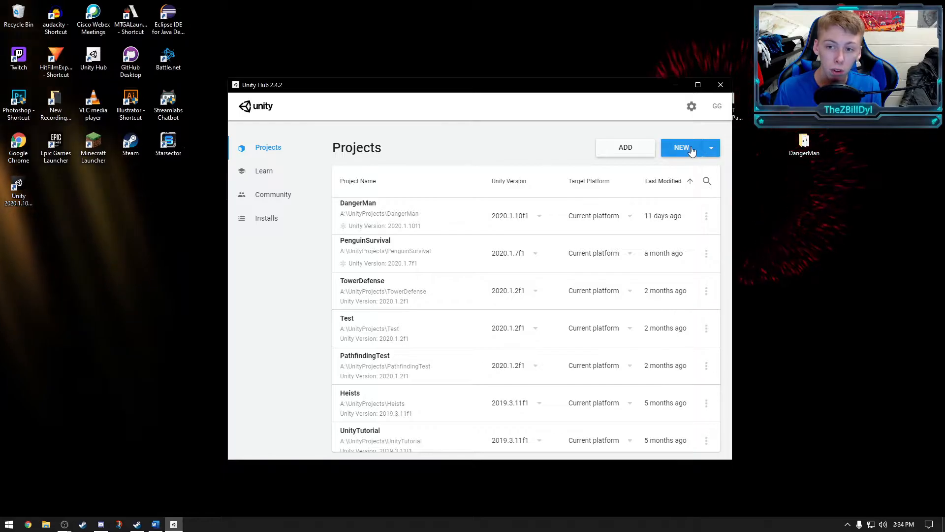
left_click(711, 146)
left_click(608, 123)
left_click(716, 146)
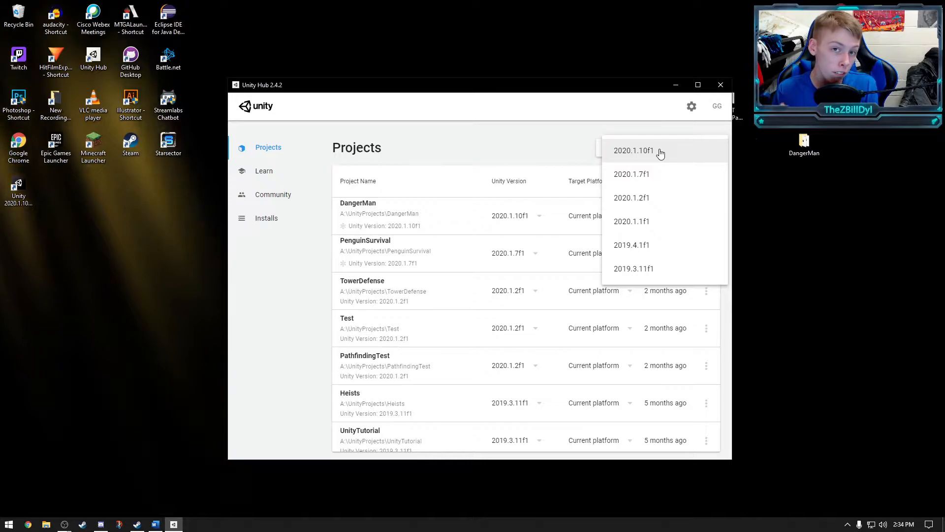
left_click(660, 154)
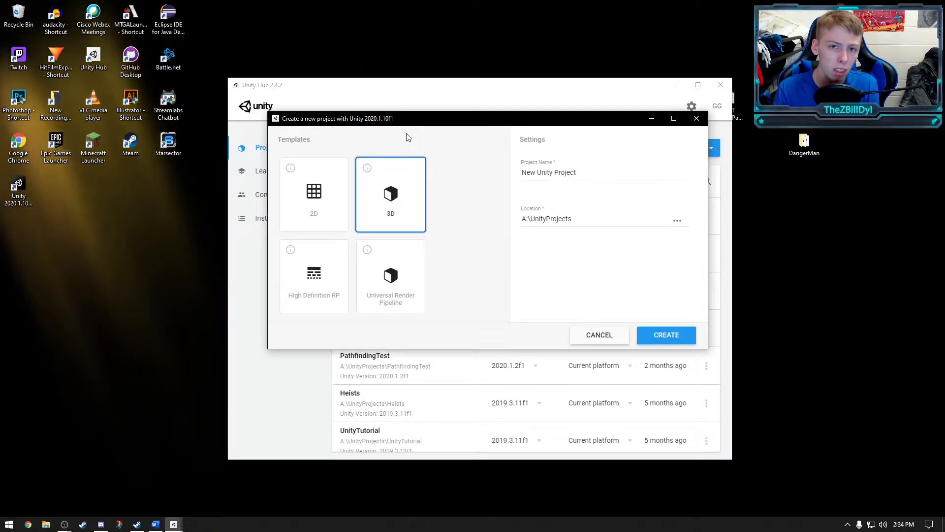
Step: Name the project TutorialProject, choose the 2D template and create it in A:\UnityProjects
left_click_drag(448, 119, 505, 124)
left_click_drag(634, 178, 528, 186)
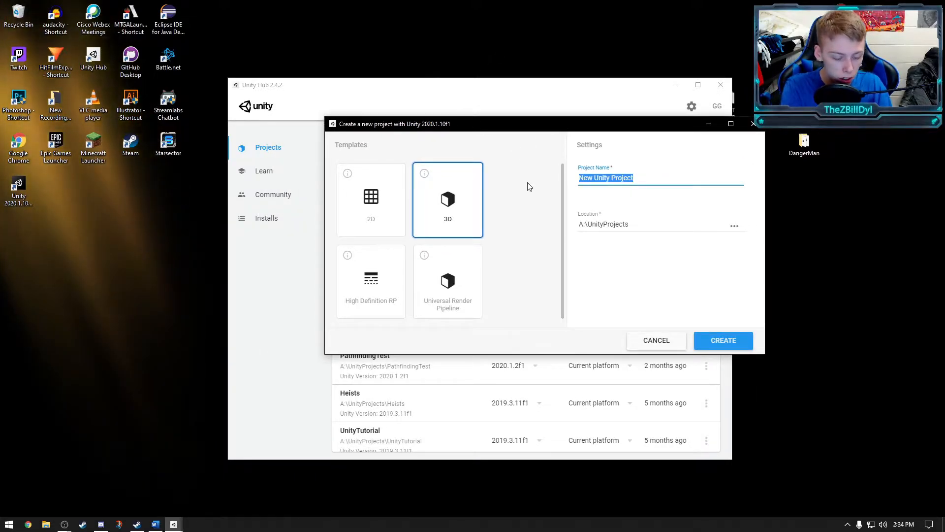
type("TutorialProject")
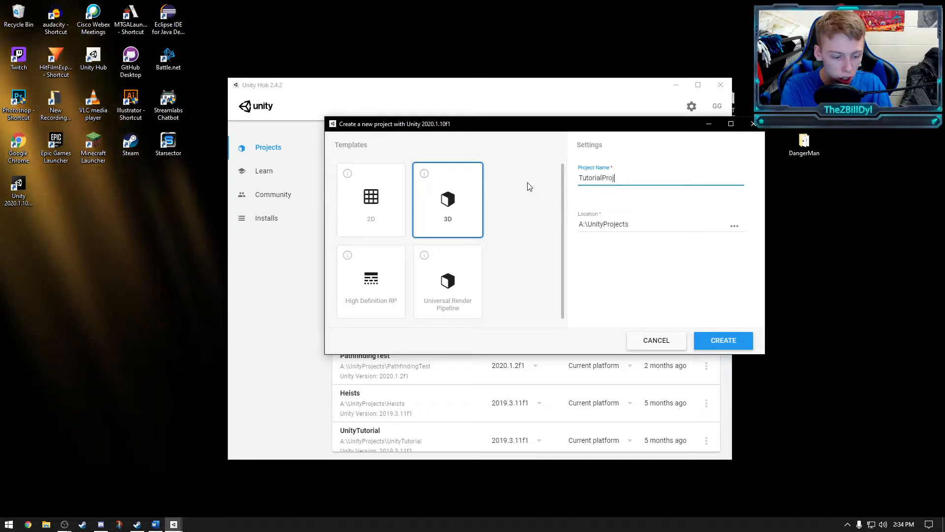
left_click(372, 212)
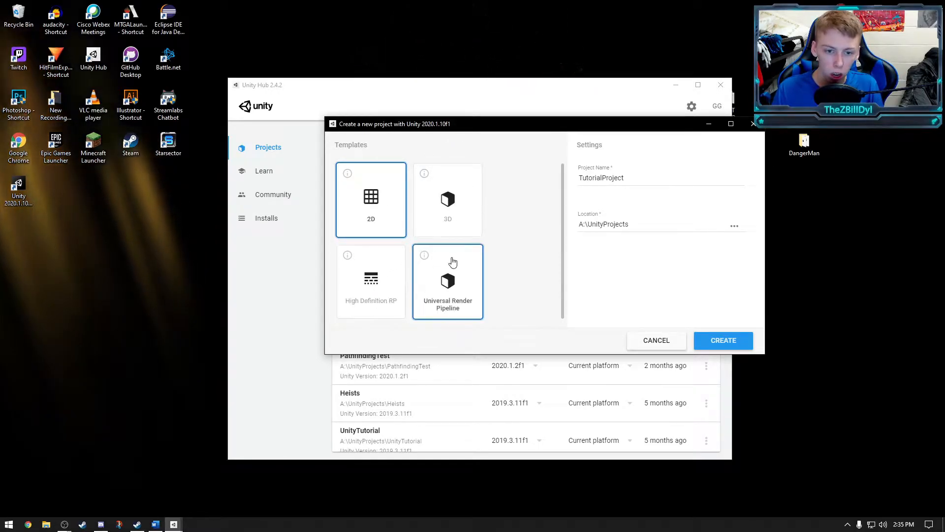
scroll(433, 312, "down", 1)
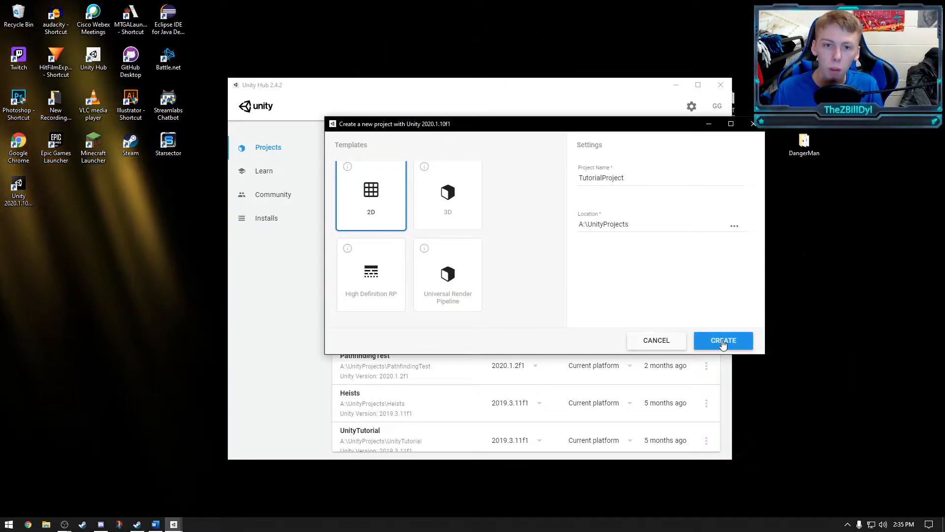
left_click(723, 344)
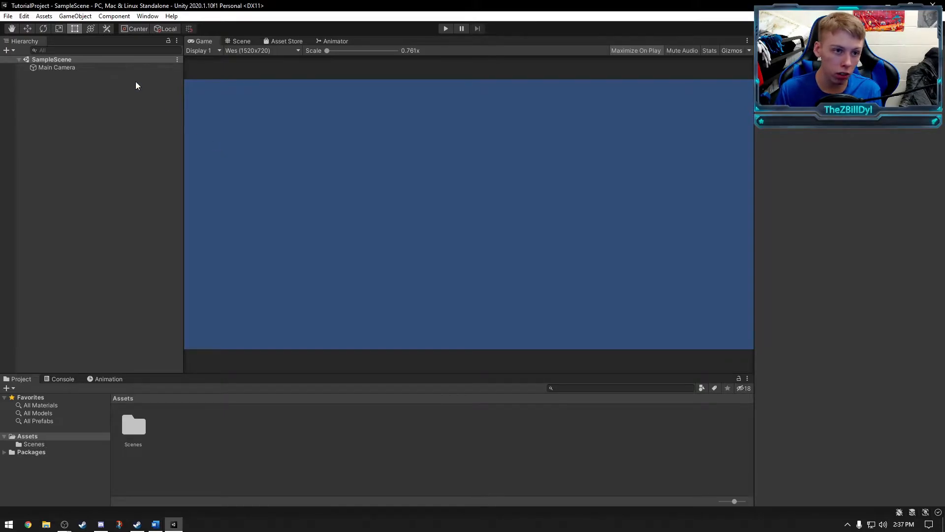
Step: Check the Editor Theme setting in the editor's general preferences
left_click(24, 16)
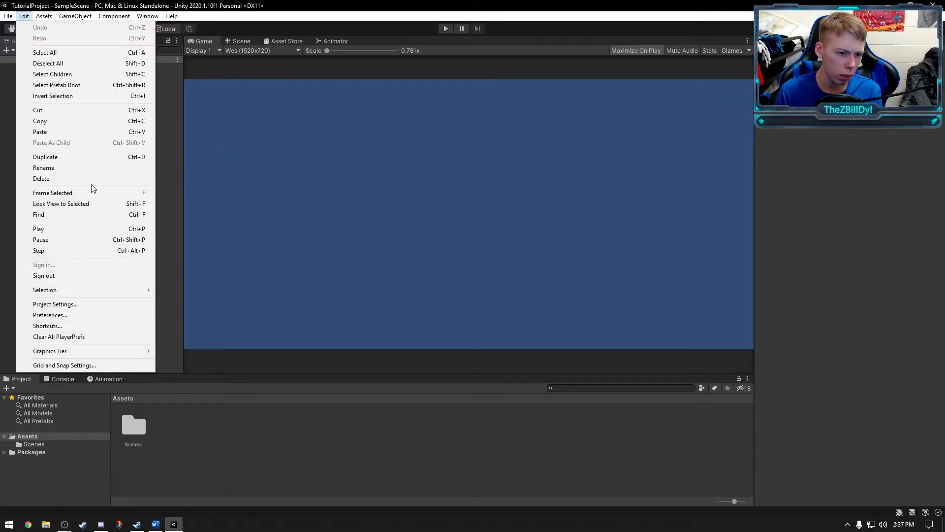
left_click(72, 314)
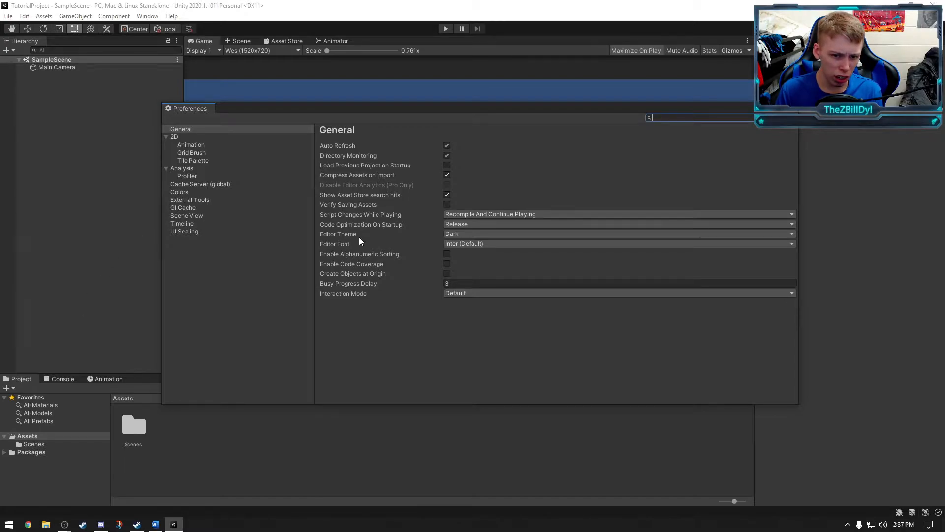
left_click(459, 244)
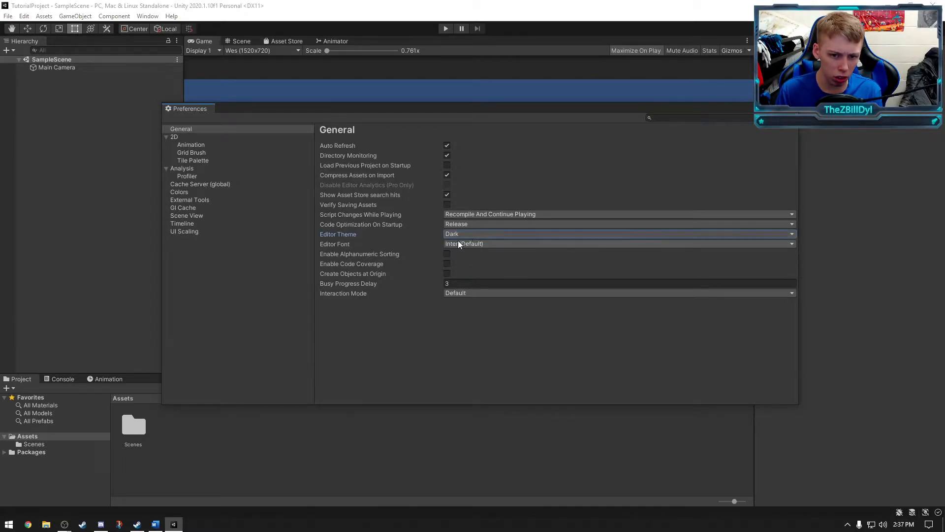
left_click(798, 111)
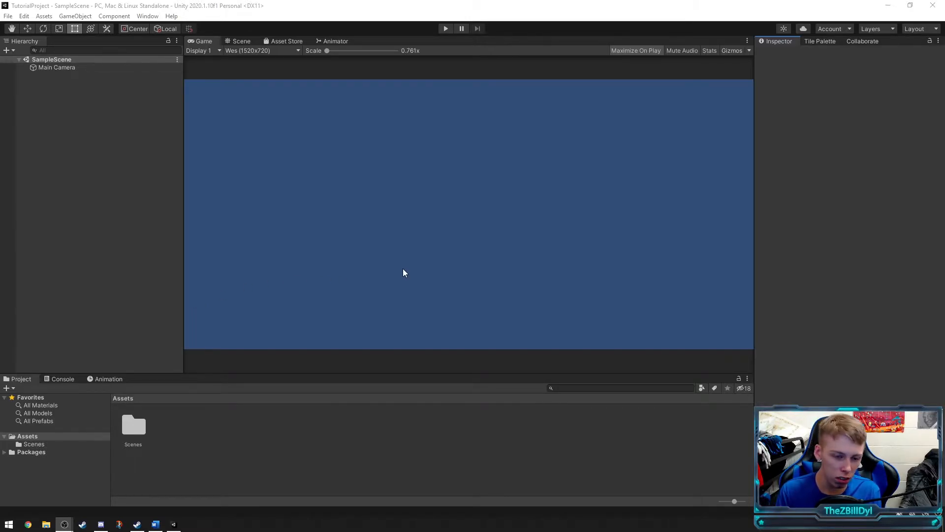
Step: Compare the Scene view with the Game view of the empty SampleScene
left_click(95, 192)
left_click(239, 42)
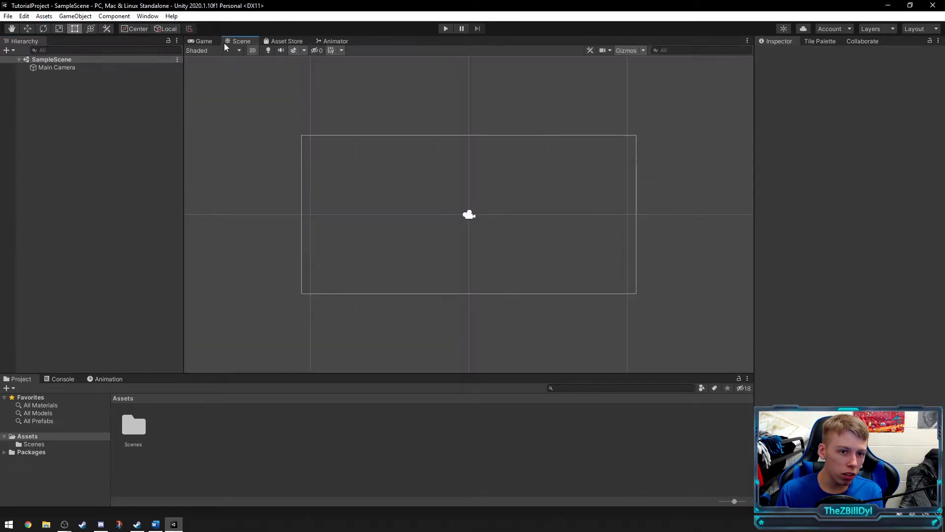
left_click(204, 41)
left_click(239, 41)
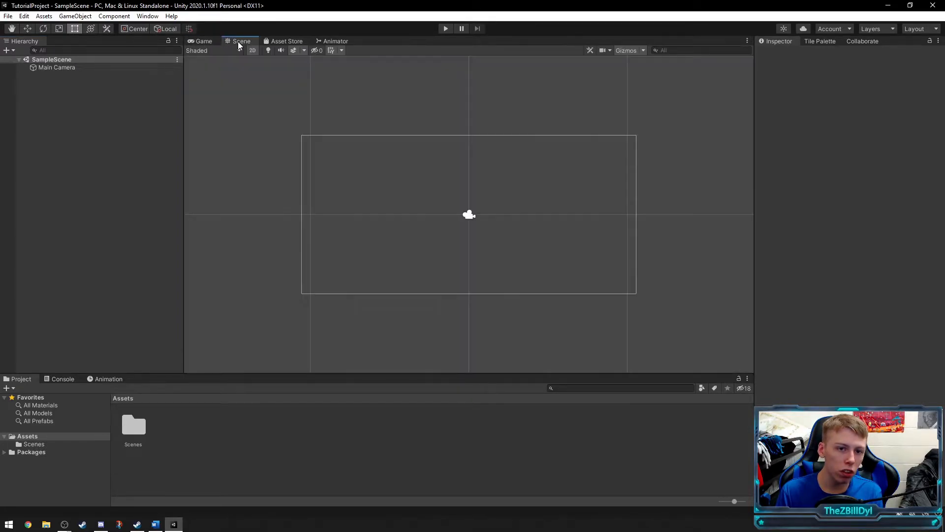
Step: Remove the Animator and Asset Store views from the editor layout
right_click(333, 41)
left_click(353, 73)
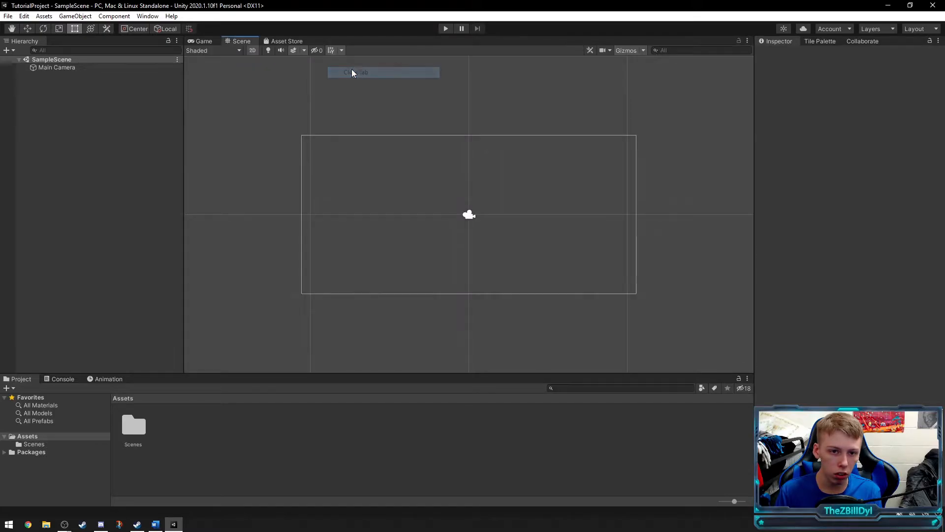
left_click(296, 41)
right_click(296, 41)
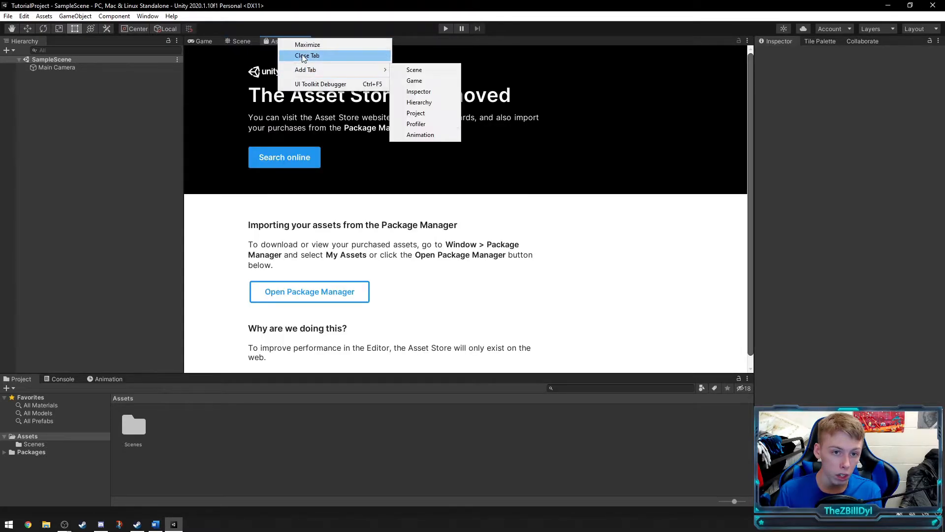
left_click(305, 56)
Step: Examine the Game view, and inspect the area around the camera frame in the Scene view
left_click(206, 42)
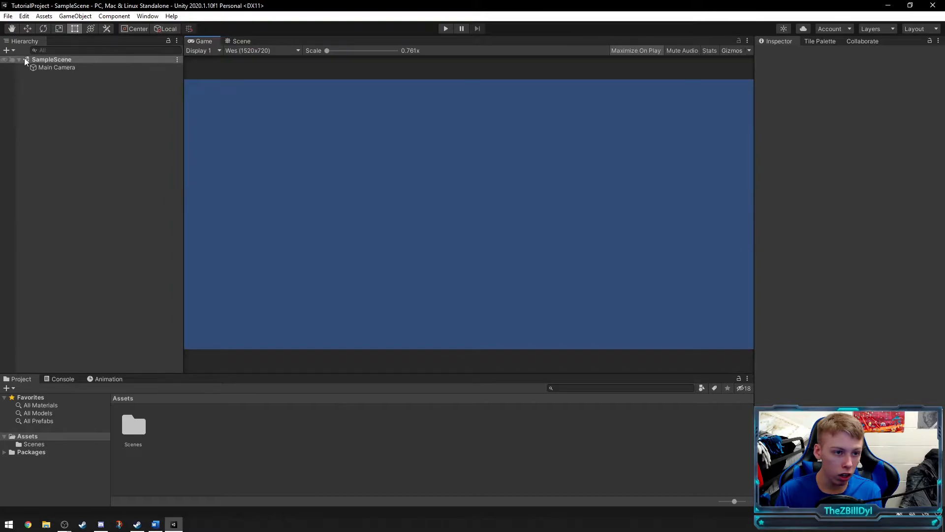
left_click(237, 41)
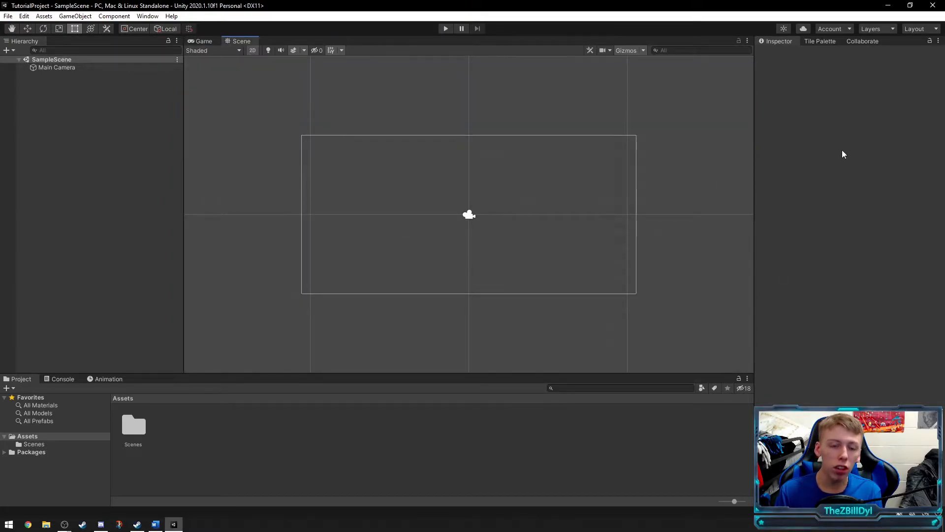
middle_click_drag(418, 160, 373, 213)
scroll(393, 201, "up", 4)
scroll(417, 204, "down", 4)
scroll(418, 200, "down", 2)
mouse_move(445, 182)
middle_mouse_down()
mouse_move(365, 226)
mouse_move(435, 185)
middle_mouse_up()
scroll(365, 226, "down", 1)
Step: Set the Game view's aspect ratio to 16:9
left_click(211, 40)
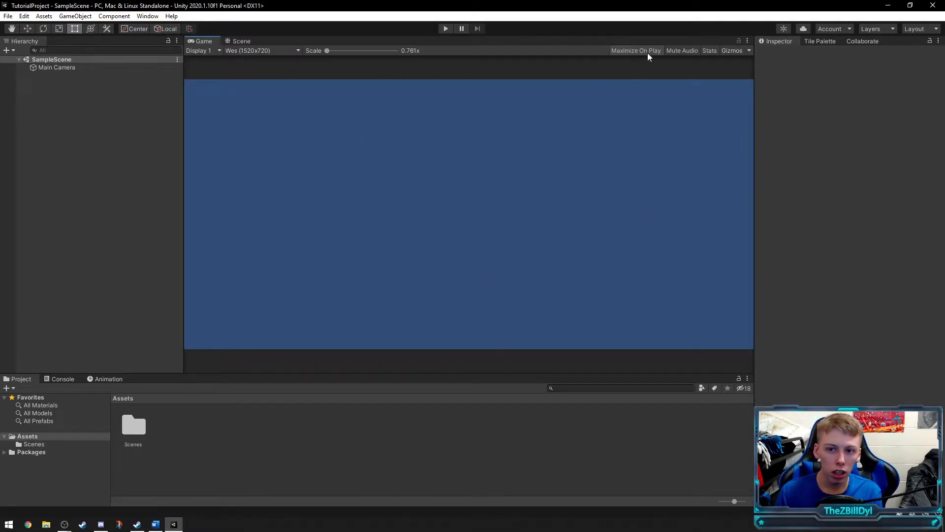
left_click(261, 51)
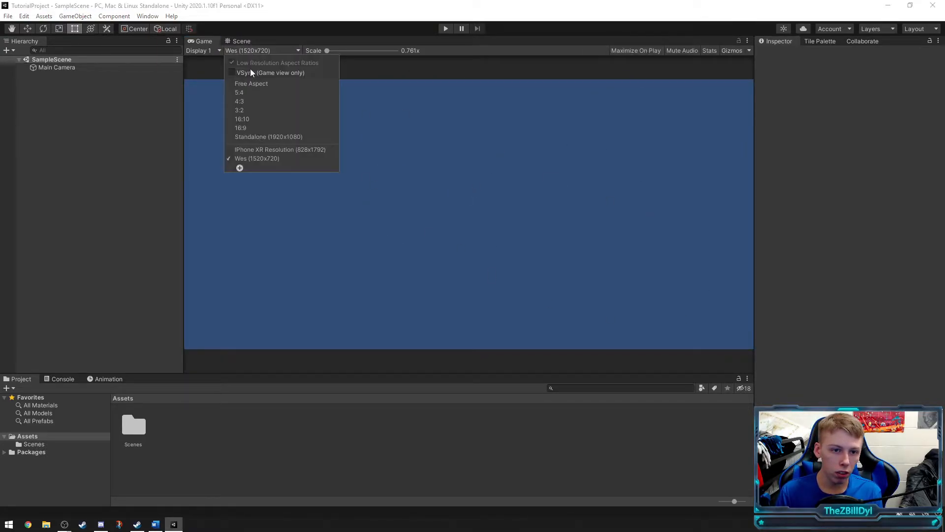
left_click(244, 127)
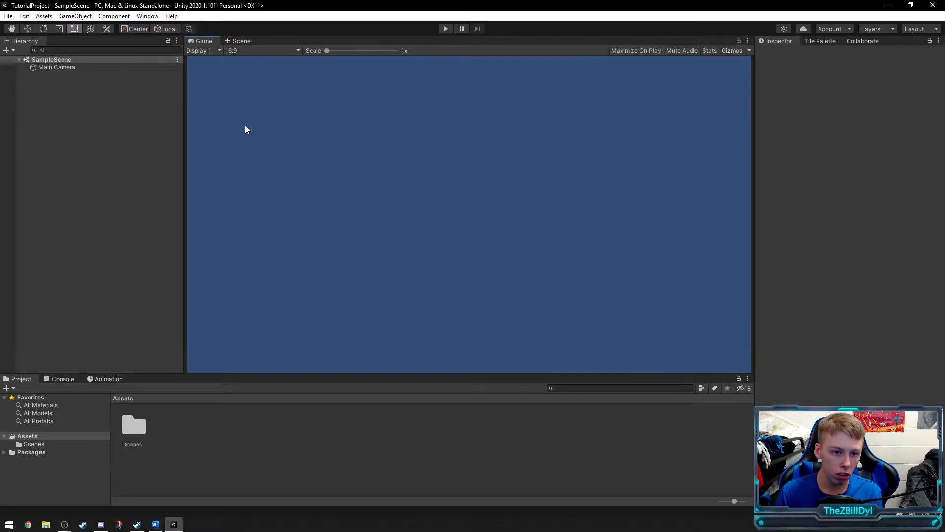
left_click(243, 51)
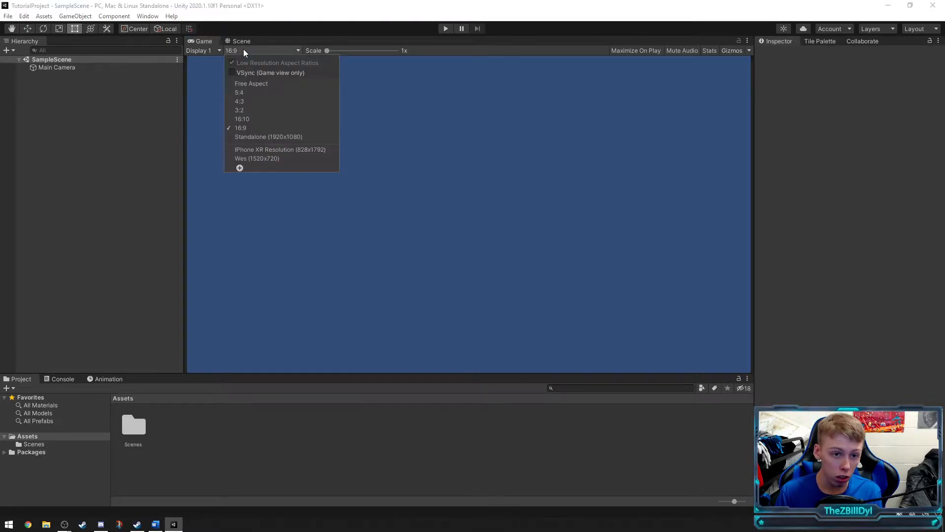
left_click(247, 50)
left_click(247, 50)
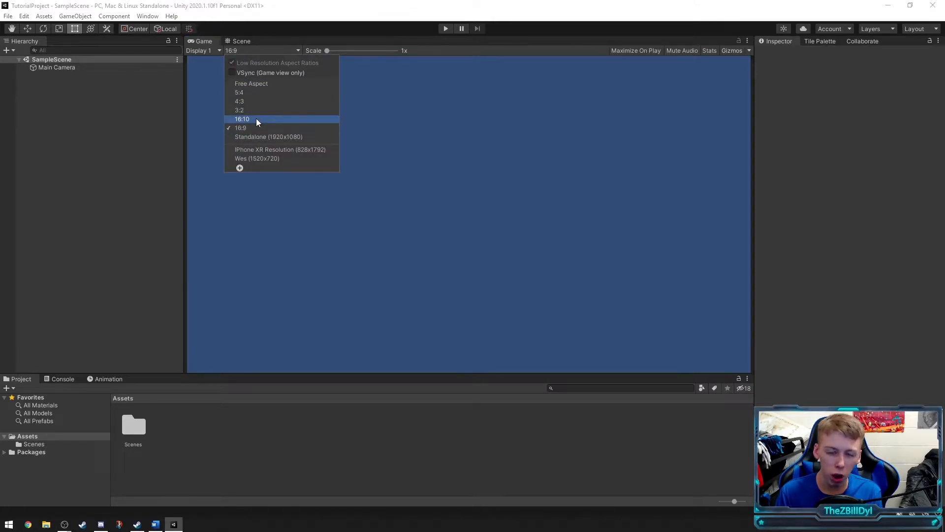
left_click(268, 52)
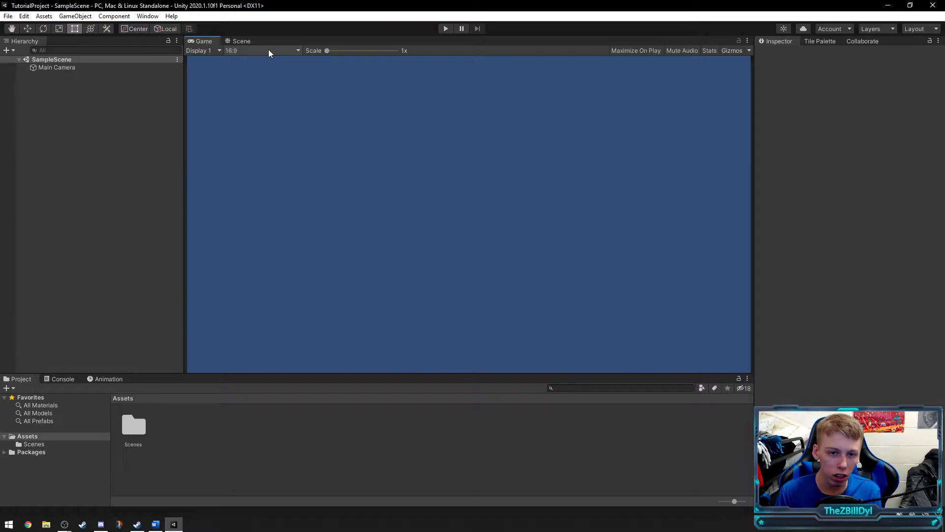
Step: Select the Main Camera in the Scene view and move it slightly upward to a Y position of 0.02
left_click(240, 42)
scroll(343, 234, "up", 5)
middle_click_drag(492, 211, 439, 253)
scroll(437, 239, "down", 2)
scroll(439, 253, "up", 1)
left_click(58, 68)
key("f")
key("w")
mouse_move(458, 214)
left_mouse_down()
mouse_move(315, 192)
mouse_move(477, 219)
mouse_move(459, 215)
left_mouse_up()
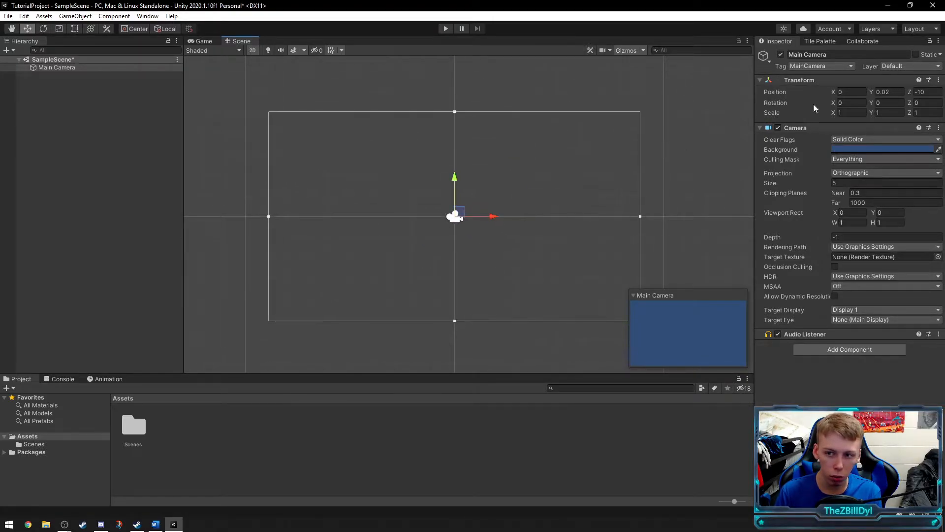
Step: Reset the Main Camera's Transform and deselect the camera
right_click(799, 80)
left_click(821, 87)
left_click(521, 215)
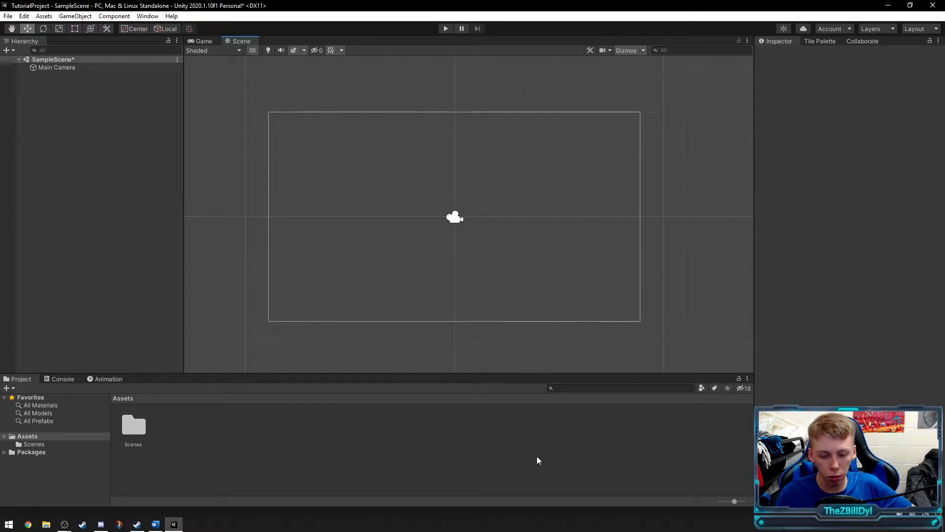
Step: Create a new folder named Scripts in the project's Assets folder
double_click(134, 425)
left_click(30, 436)
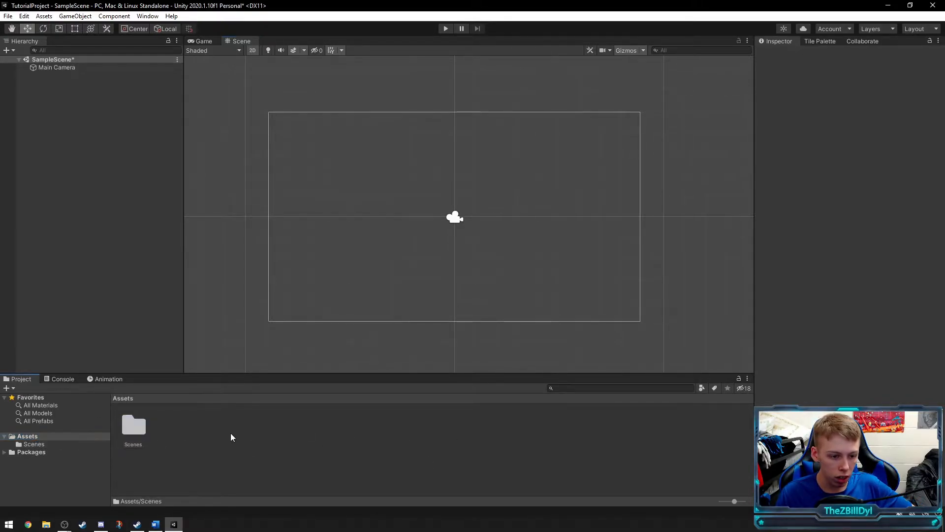
right_click(214, 432)
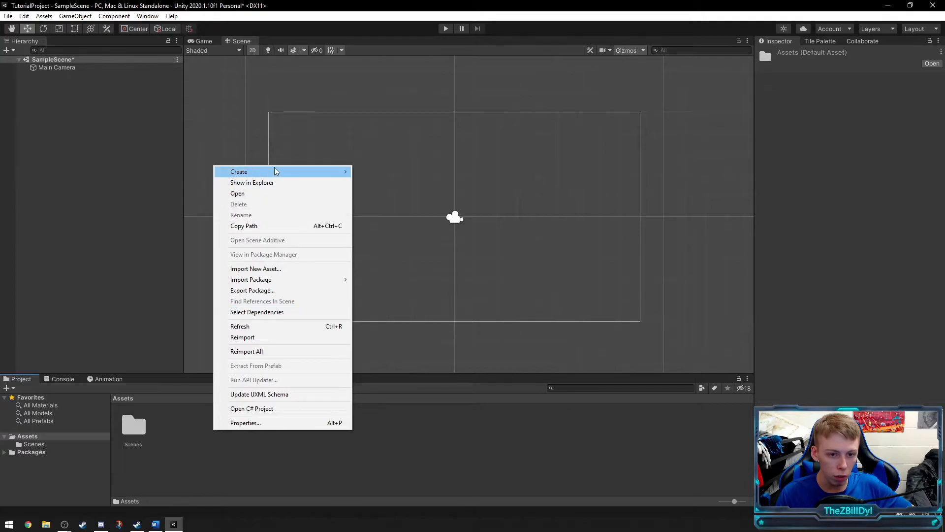
mouse_move(322, 173)
left_click(391, 109)
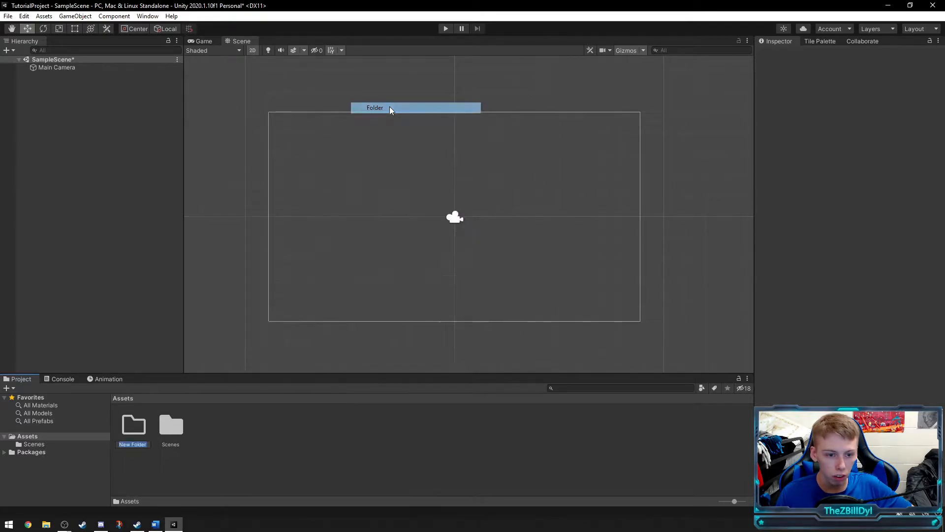
type("S")
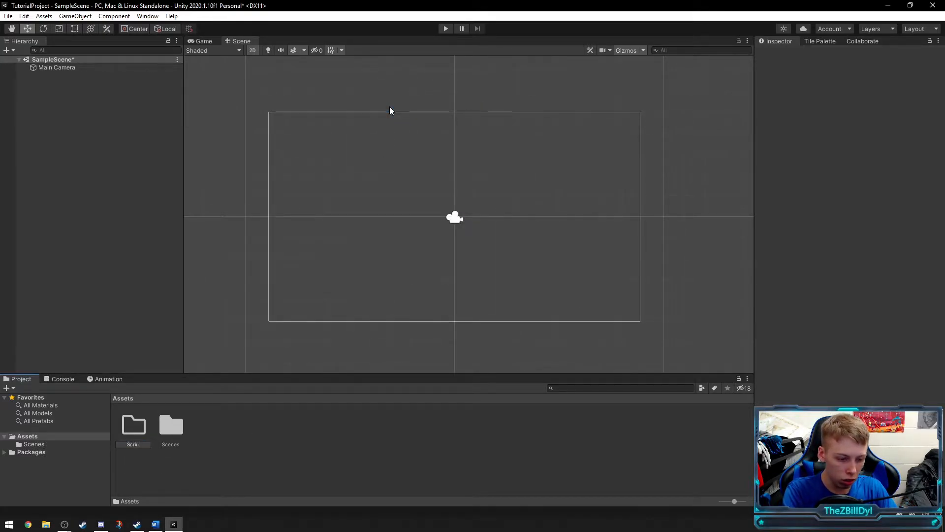
type("cripts")
key("Return")
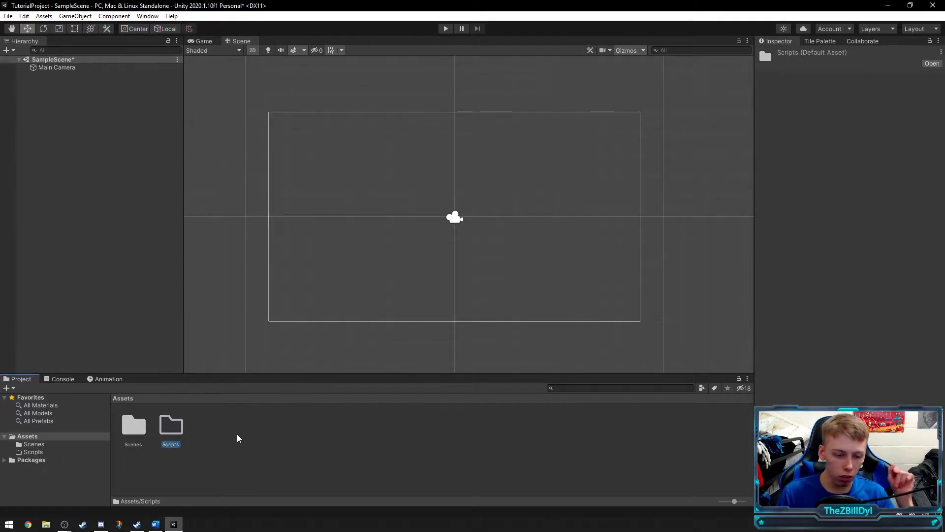
Step: Save the open scene, rename its asset in the Scenes folder to Game, and reload it with its hierarchy expanded
right_click(55, 58)
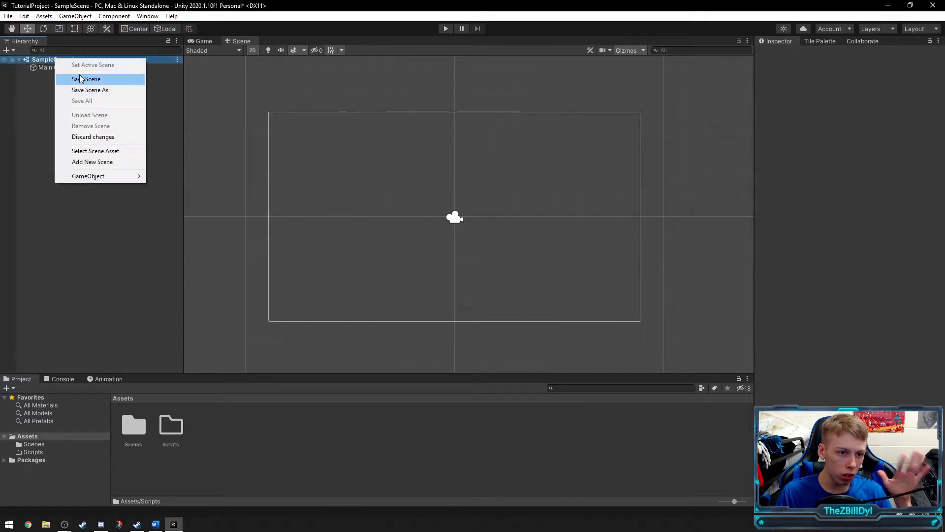
left_click(80, 78)
double_click(129, 423)
left_click(127, 421)
right_click(127, 421)
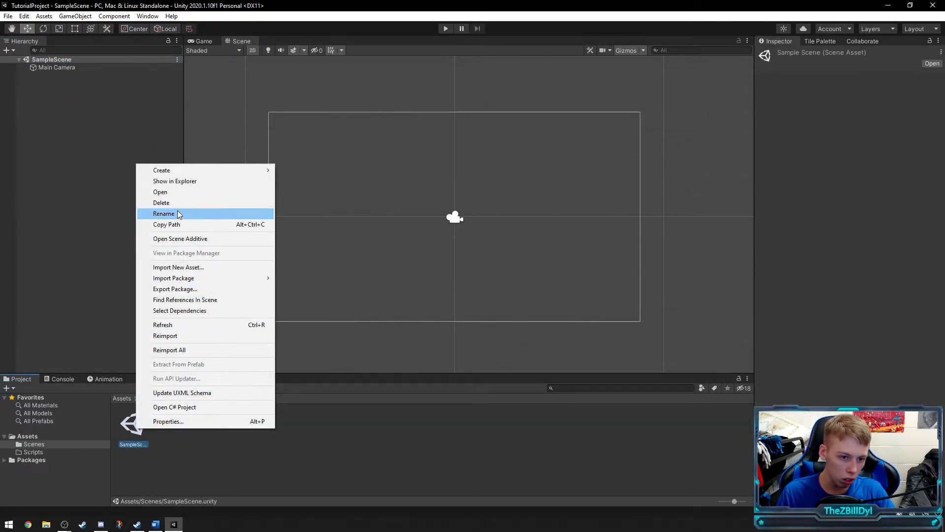
left_click(179, 214)
type("M")
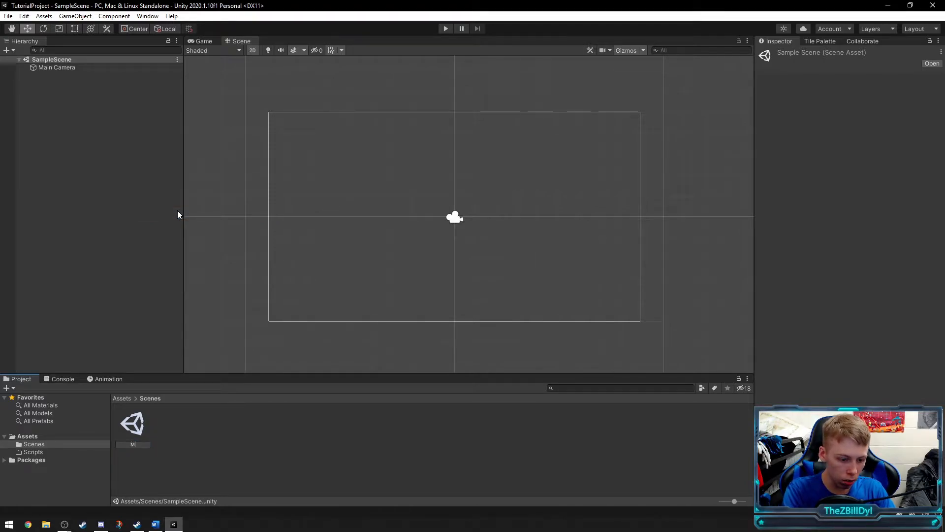
type("ame")
key("Return")
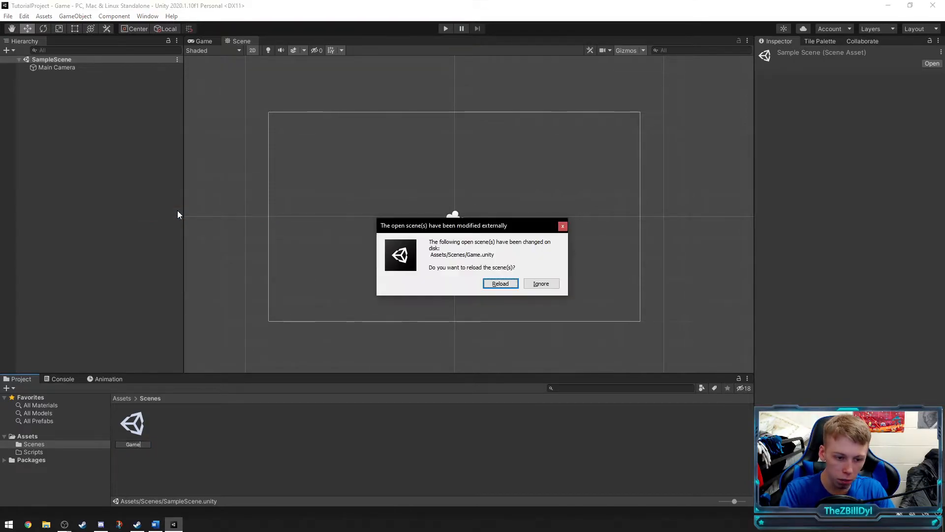
left_click(500, 283)
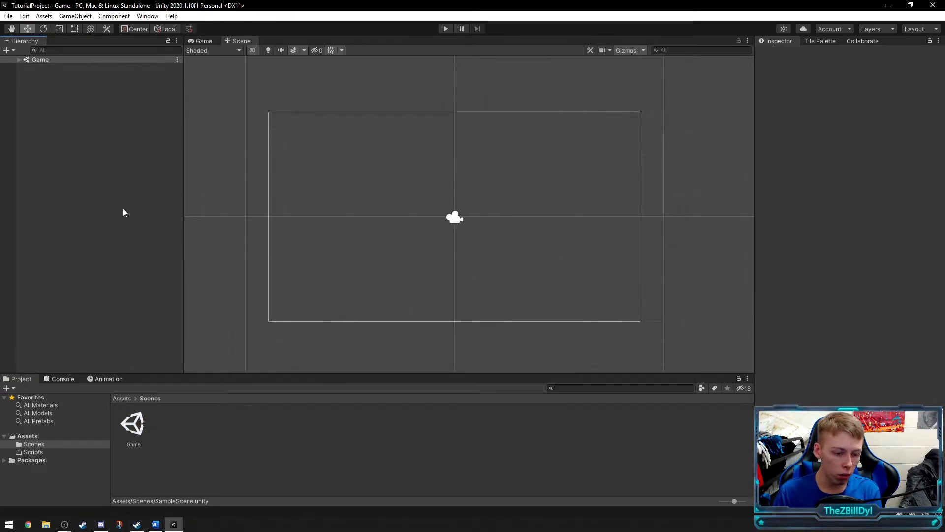
left_click(19, 60)
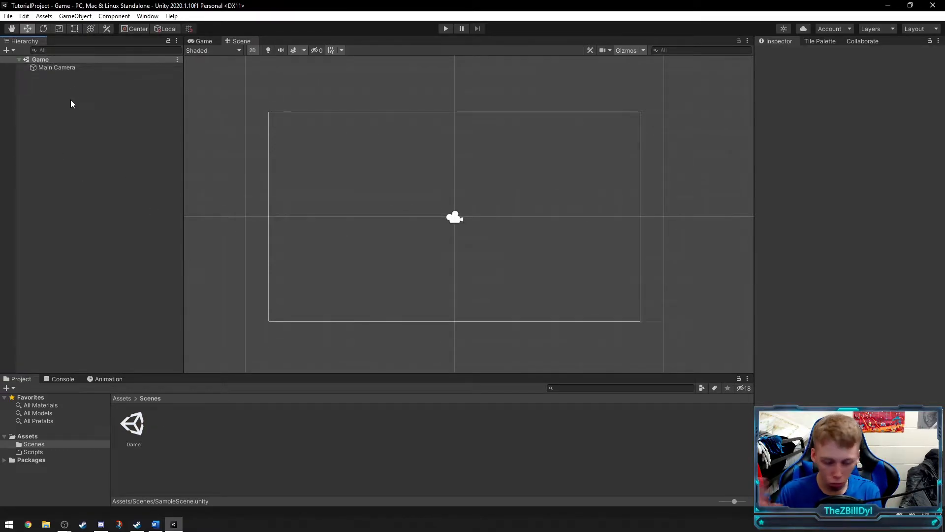
Step: Install the Cinemachine package from the Unity Registry using the Package Manager
left_click(148, 16)
left_click(181, 106)
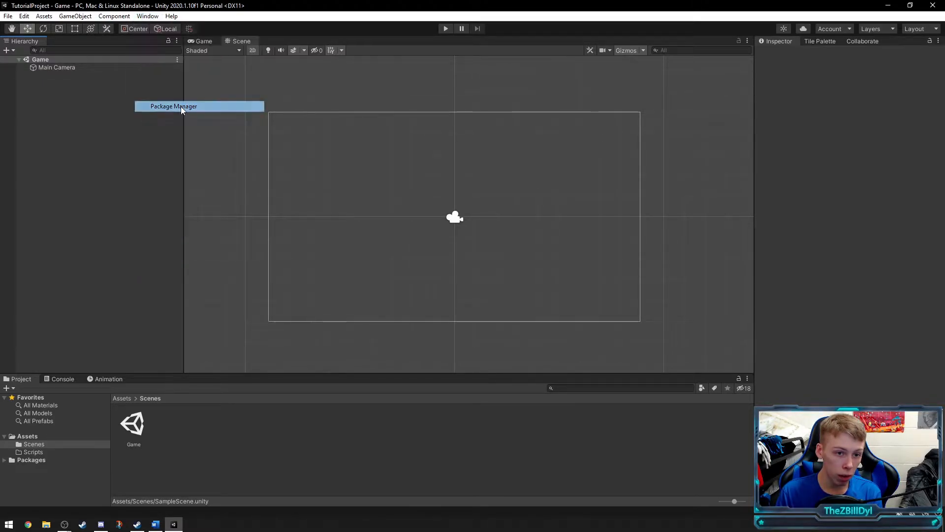
left_click_drag(299, 153, 383, 127)
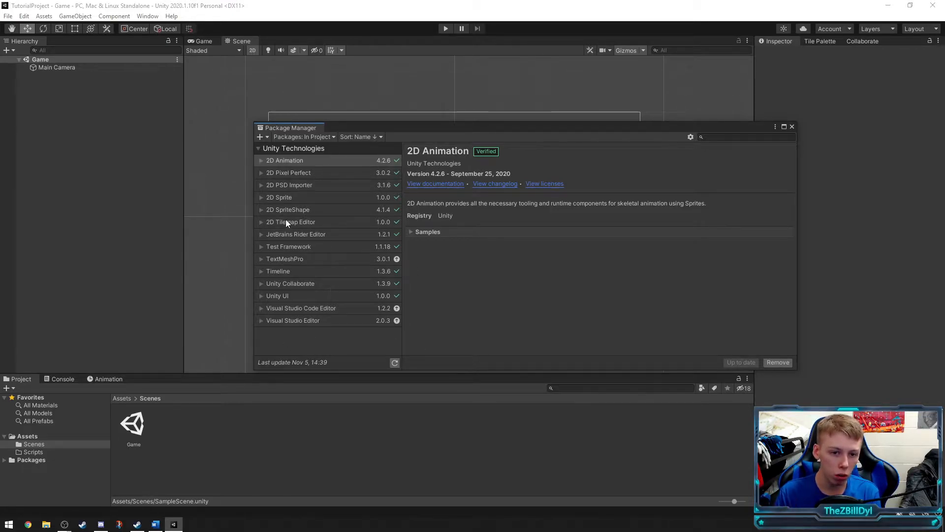
left_click(293, 138)
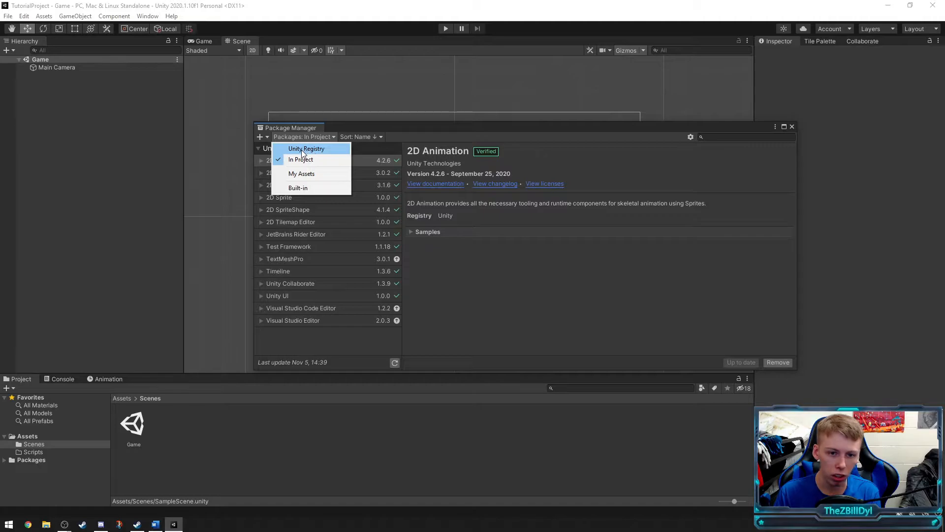
left_click(303, 150)
scroll(320, 255, "down", 5)
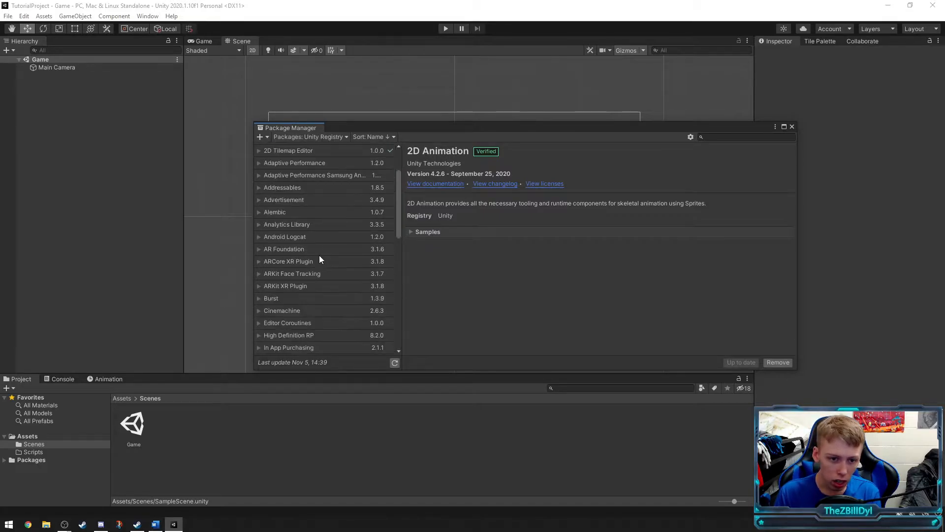
left_click(295, 251)
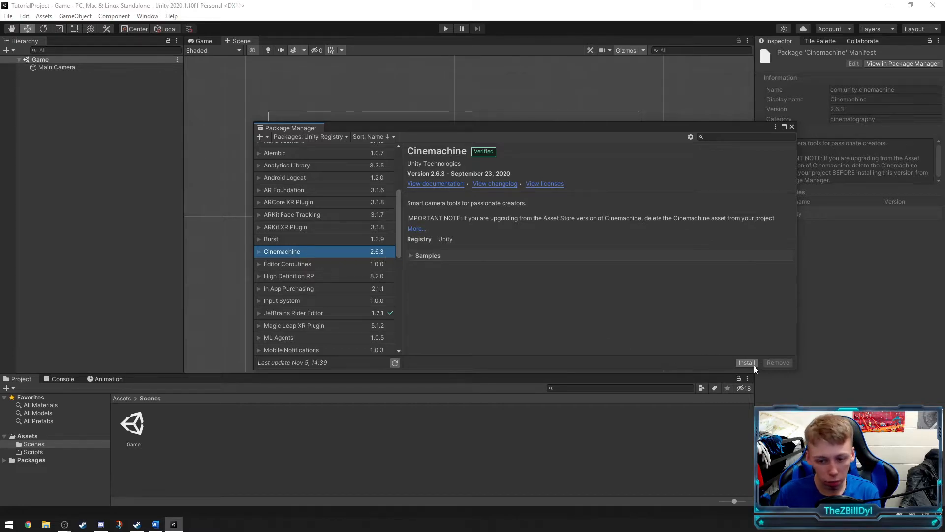
Step: Install the Universal RP package from the Unity Registry and close the Package Manager
scroll(323, 298, "down", 7)
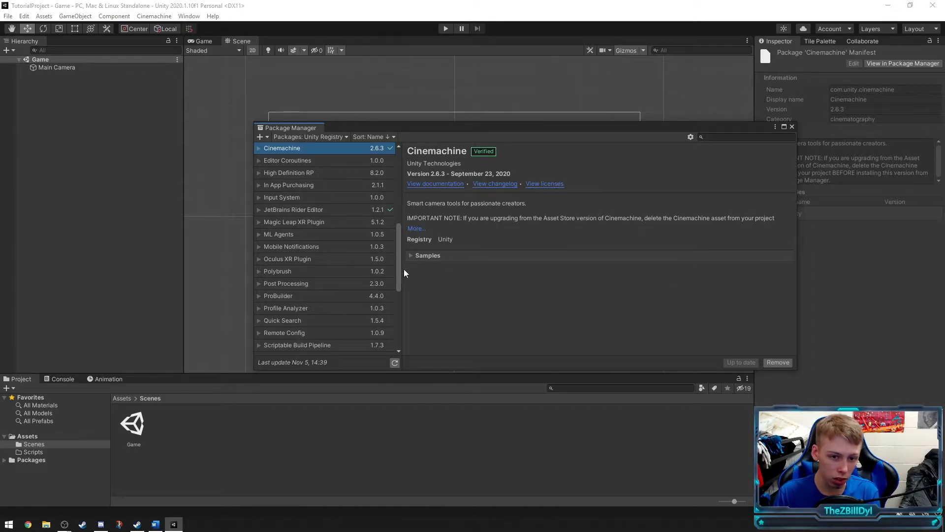
scroll(330, 279, "down", 4)
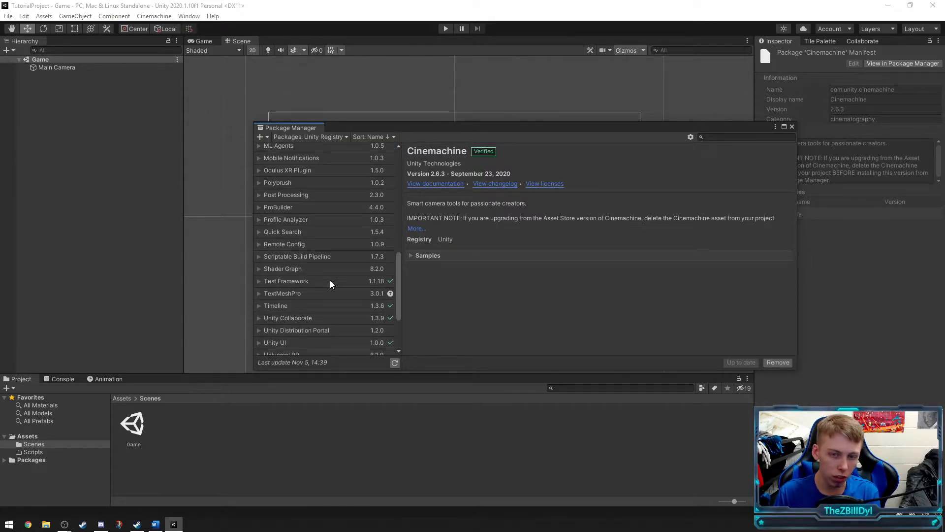
scroll(330, 282, "down", 2)
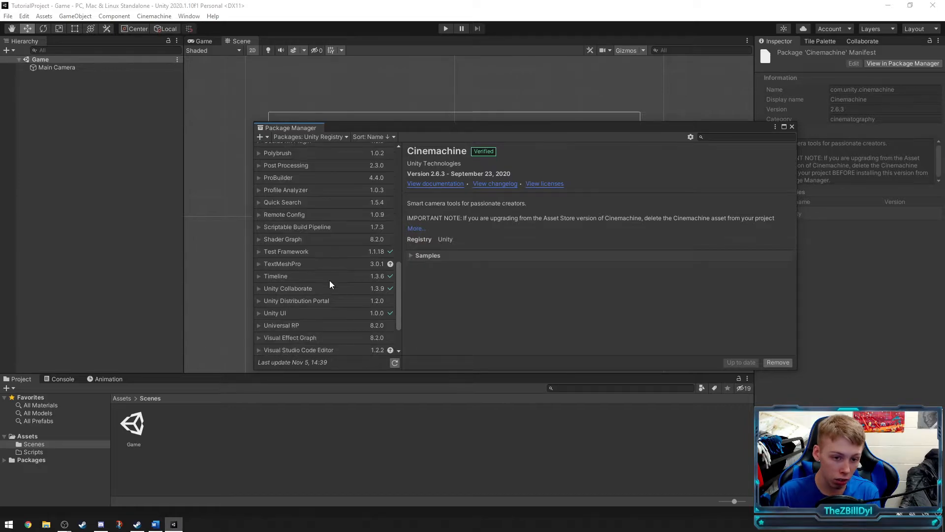
scroll(324, 297, "down", 2)
scroll(306, 305, "up", 2)
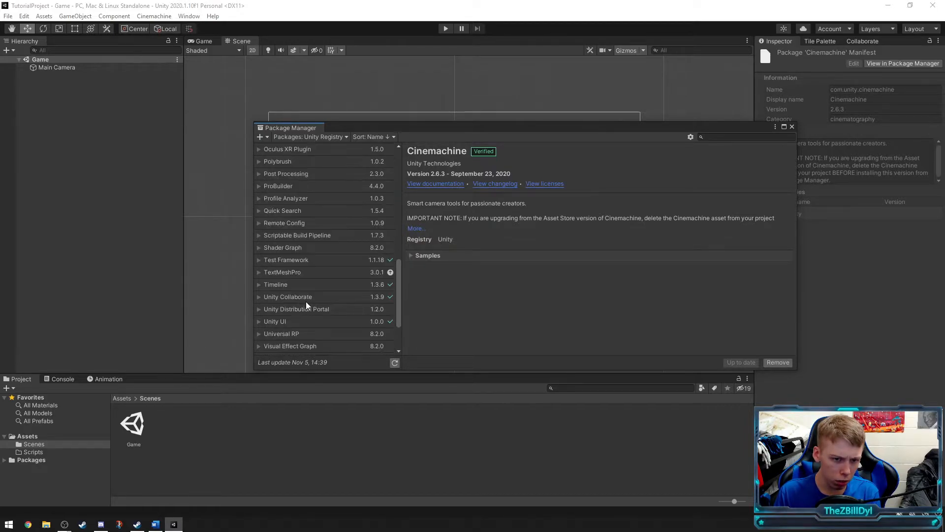
left_click(295, 333)
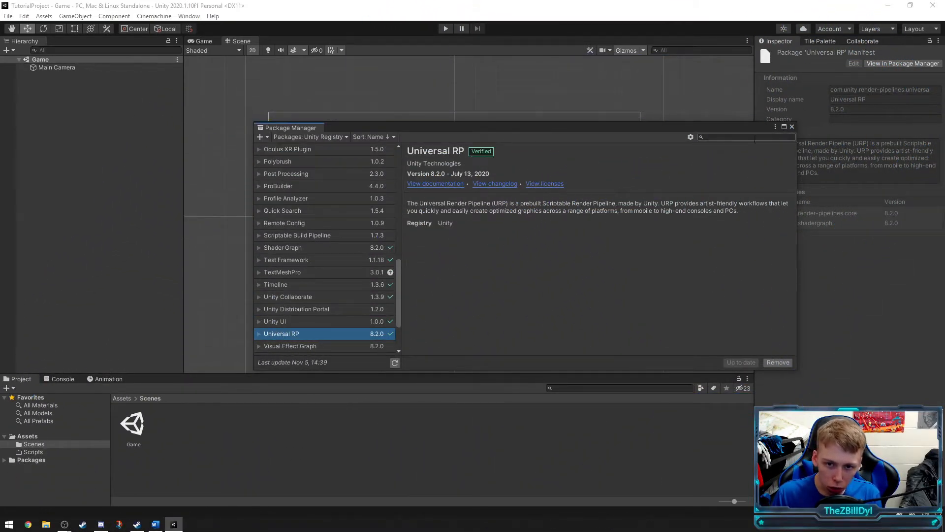
left_click(793, 127)
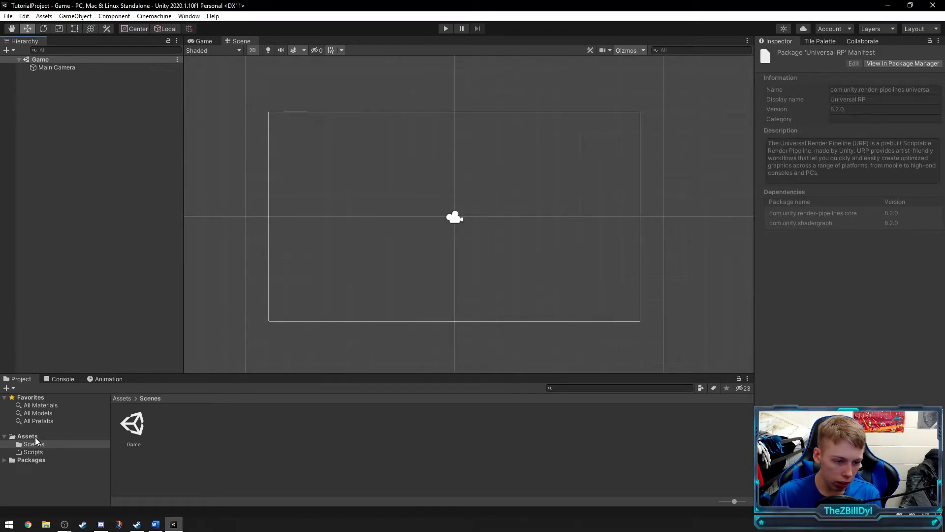
Step: Create a Universal Render Pipeline asset with a Forward Renderer in the Assets folder, keeping the default name
left_click(27, 436)
right_click(247, 433)
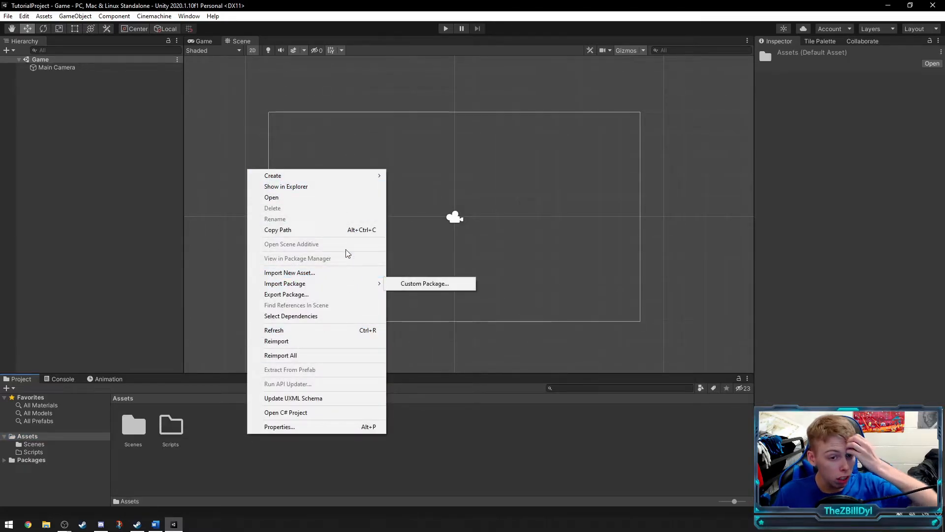
mouse_move(352, 177)
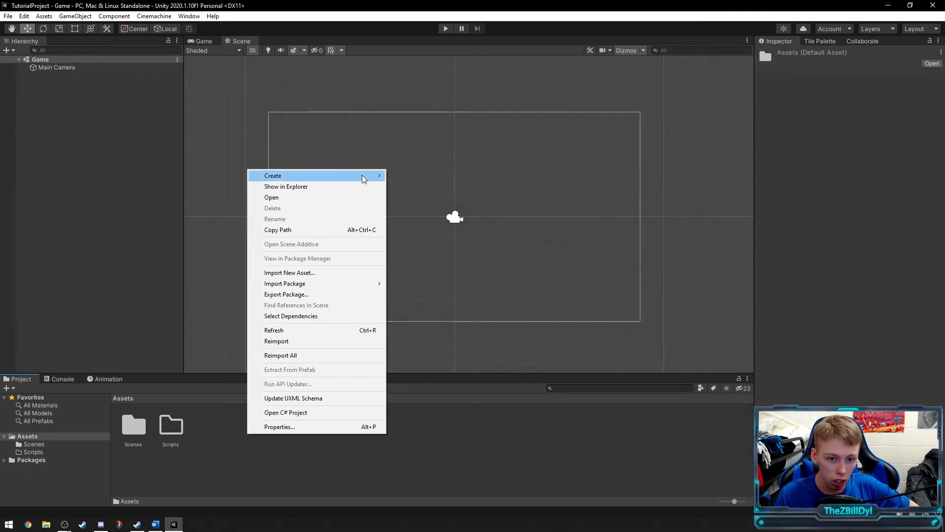
left_click(364, 179)
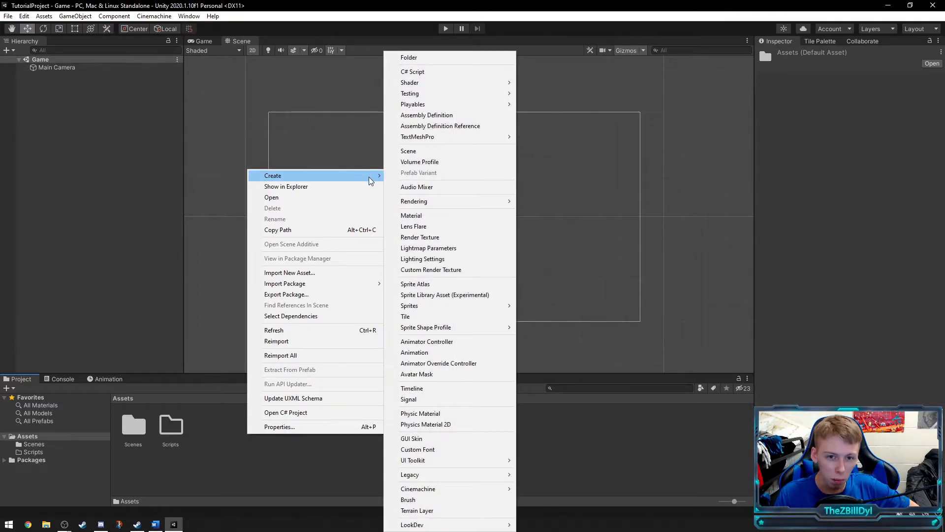
mouse_move(453, 202)
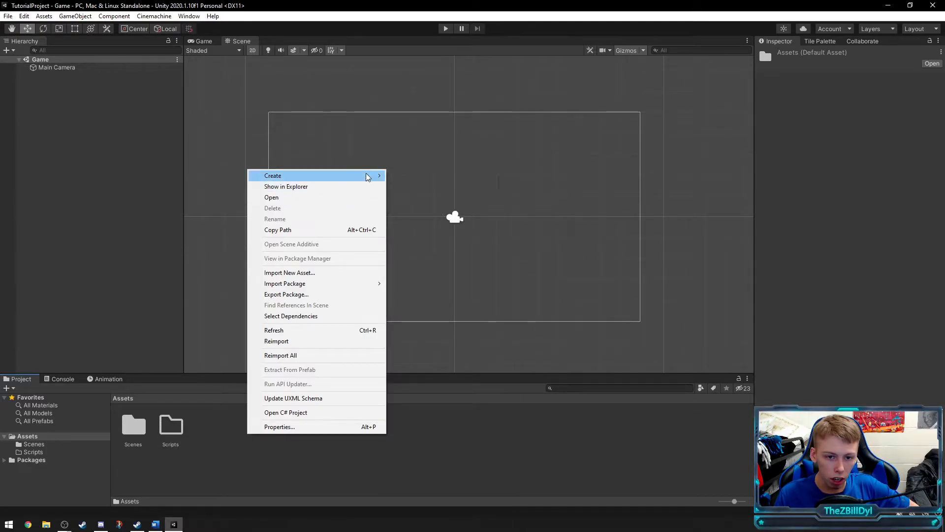
mouse_move(366, 175)
mouse_move(563, 206)
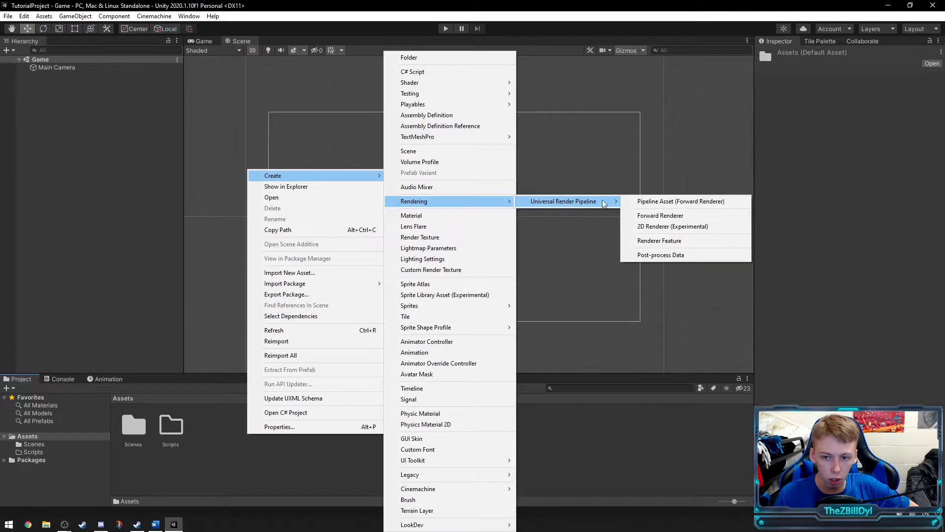
left_click(661, 202)
key("Return")
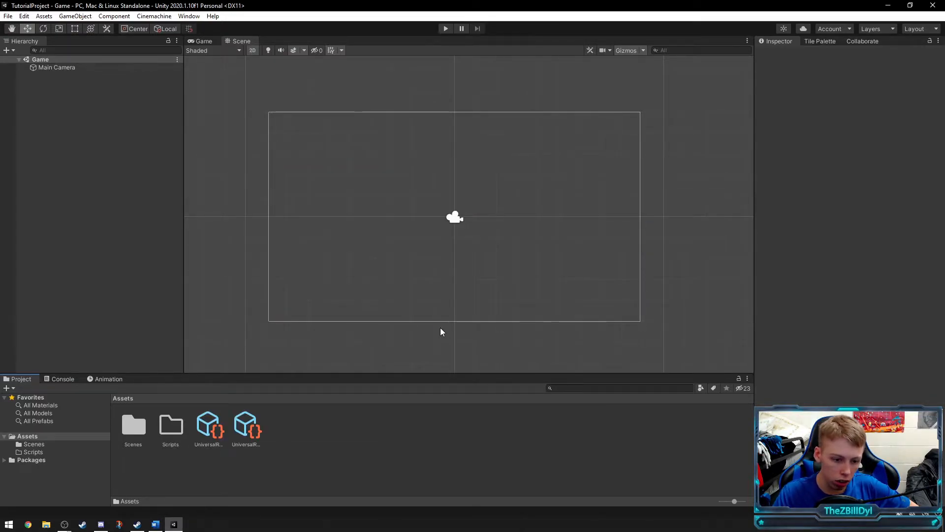
Step: Create a Universal Render Pipeline 2D Renderer (Experimental) asset in the Assets folder, keeping the default name
right_click(327, 426)
mouse_move(435, 171)
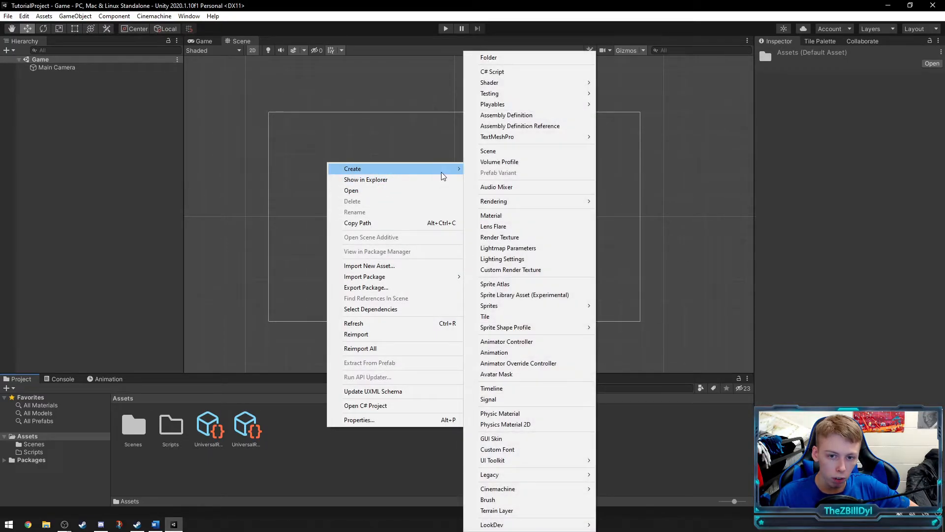
mouse_move(561, 204)
mouse_move(632, 202)
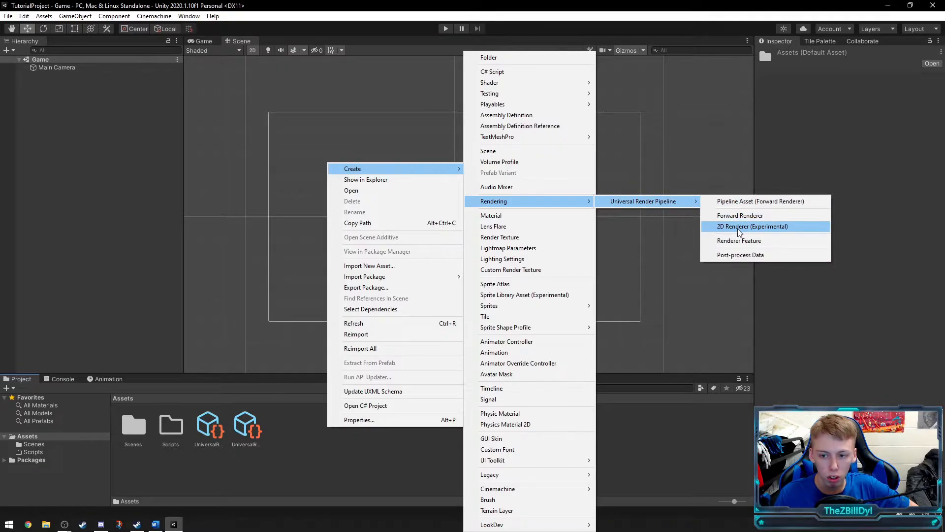
left_click(752, 226)
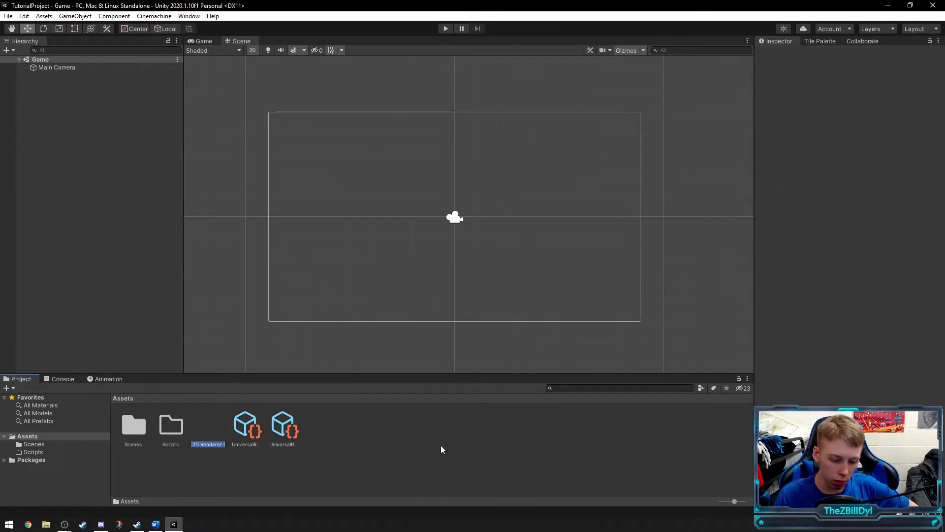
key("Return")
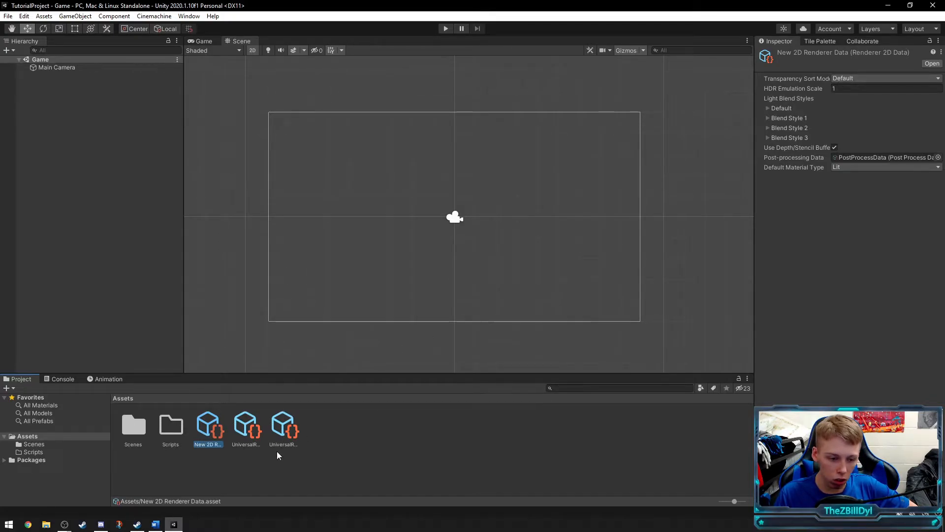
Step: Assign New 2D Renderer Data as the default renderer in the Universal Render Pipeline asset's Renderer List
left_click(254, 435)
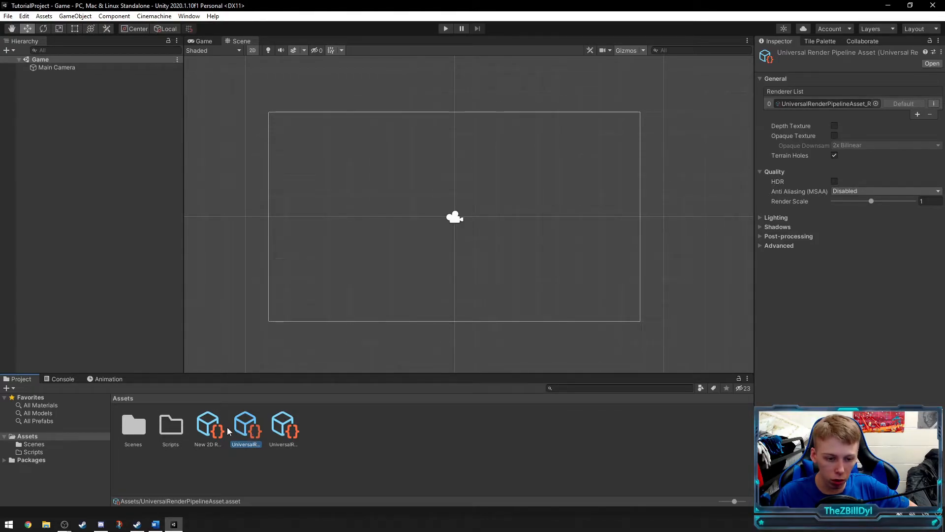
left_click(207, 430)
left_click_drag(266, 416, 766, 147)
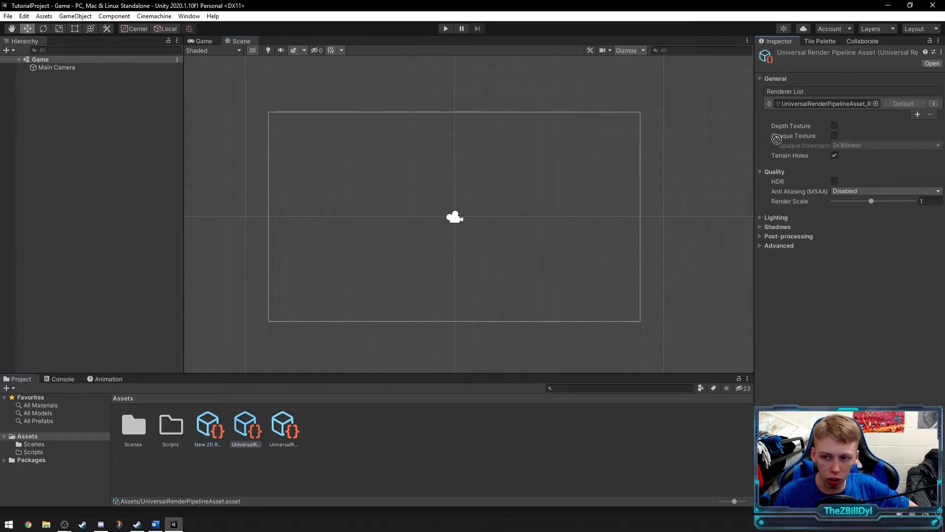
left_click_drag(827, 96, 817, 102)
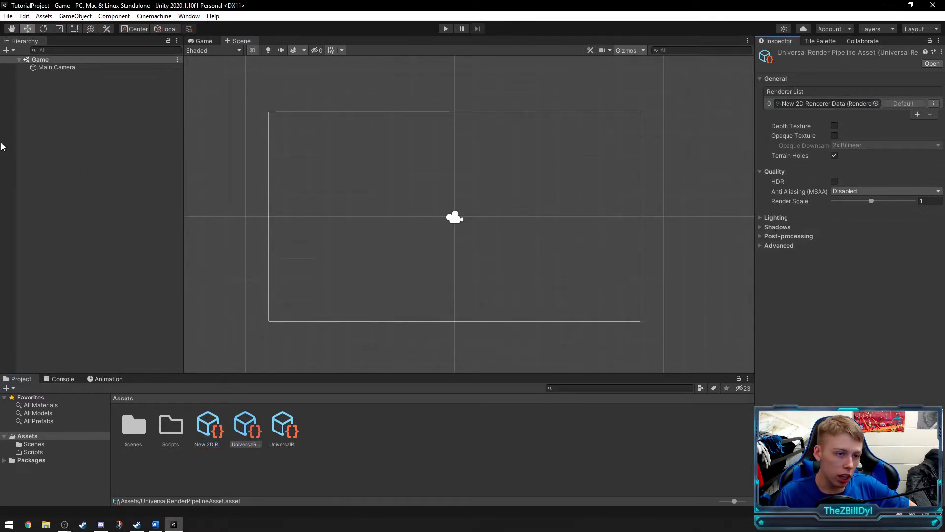
Step: Assign UniversalRenderPipelineAsset as the Scriptable Render Pipeline in the project's Graphics settings and close the Project Settings
left_click(24, 17)
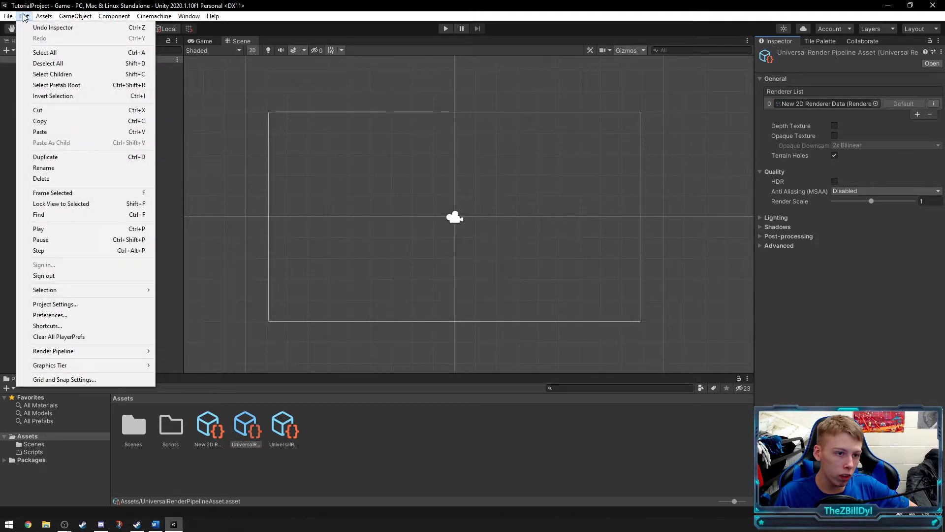
left_click(55, 305)
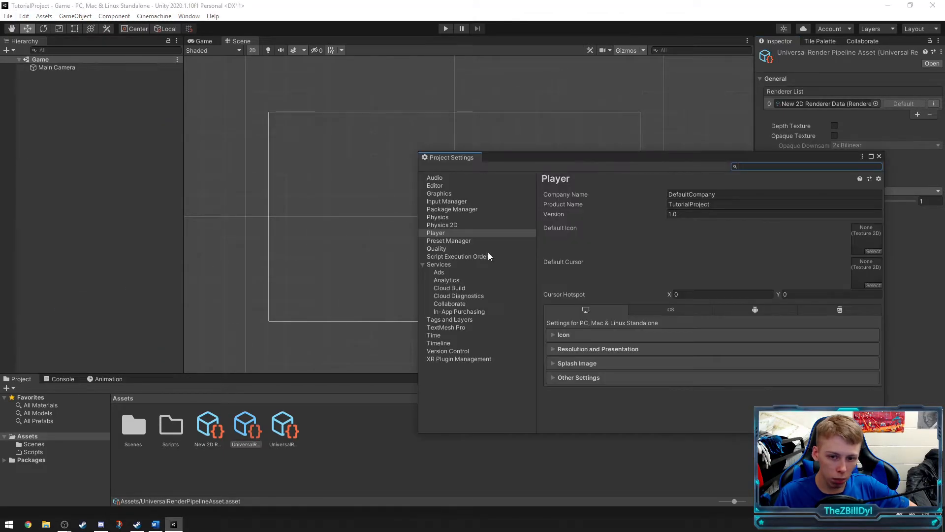
left_click(448, 194)
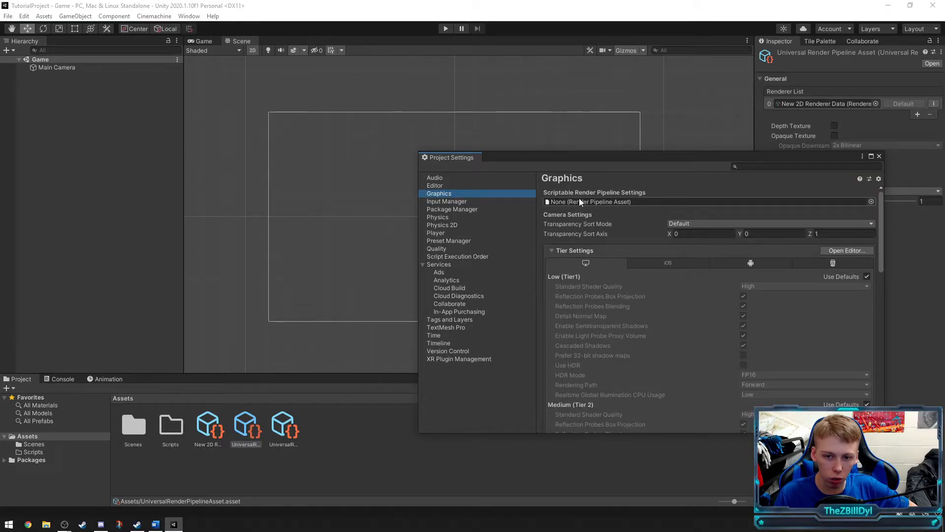
left_click_drag(246, 432, 606, 200)
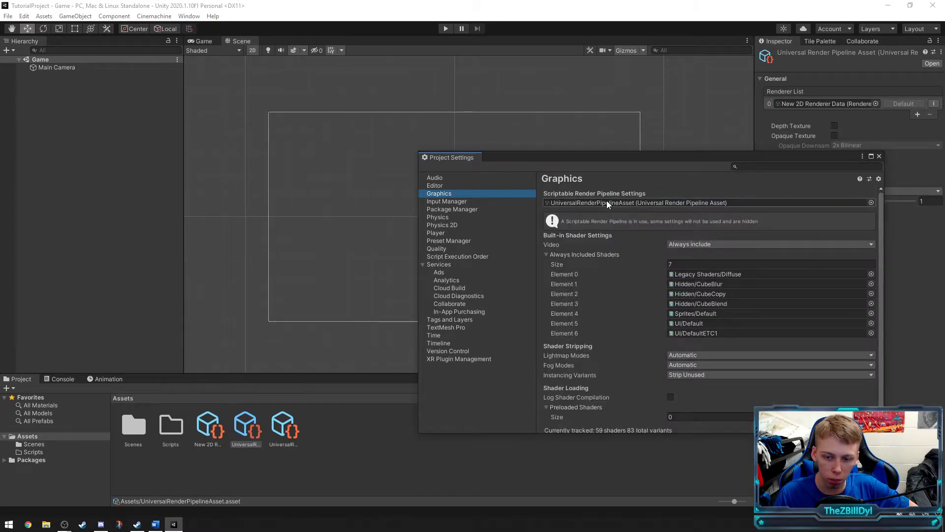
left_click(879, 157)
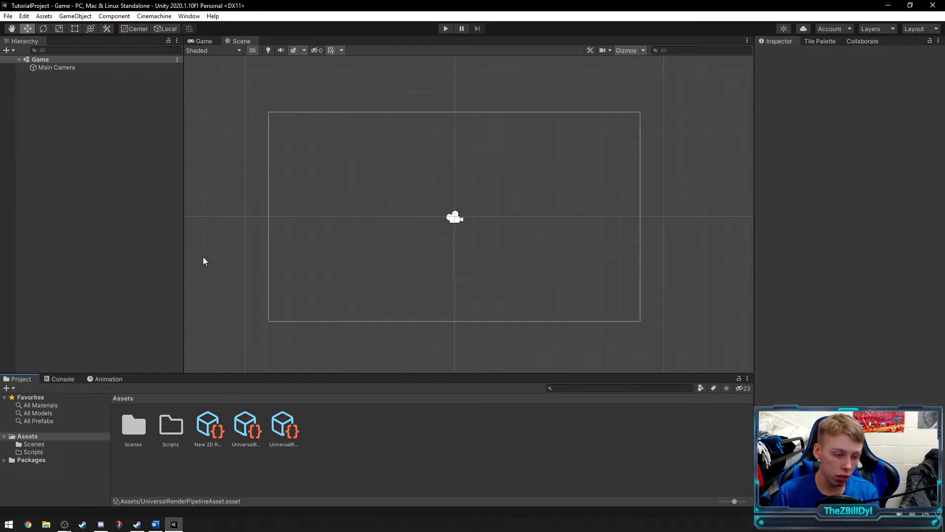
Step: Create a Cinemachine 2D camera in the scene and reset its Transform
left_click(55, 67)
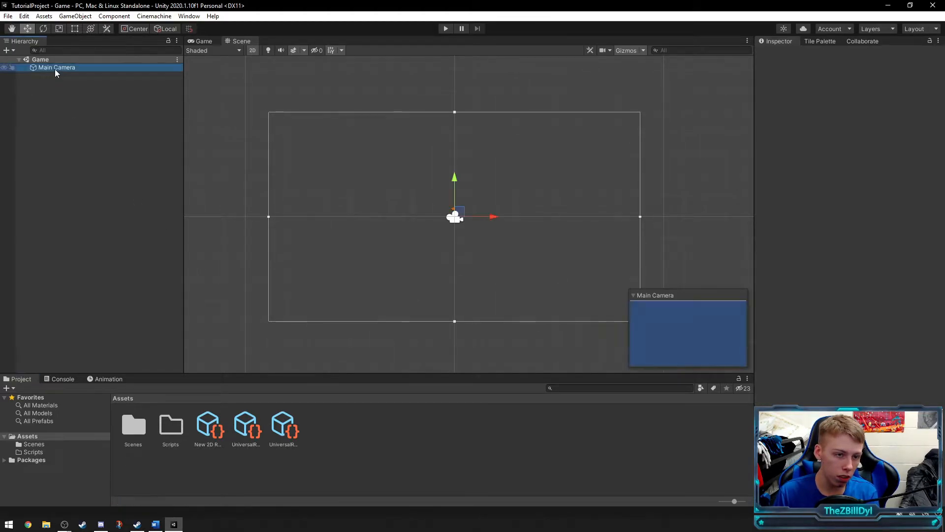
left_click(155, 16)
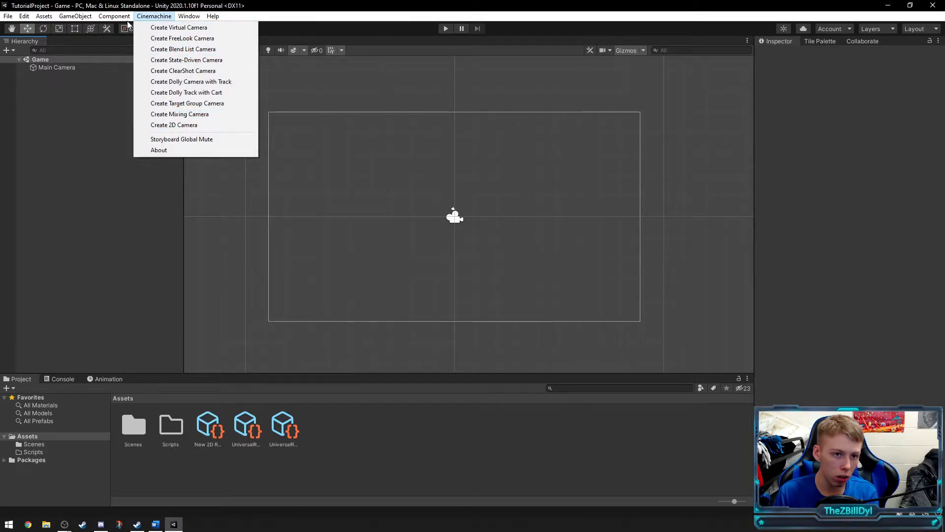
left_click(172, 125)
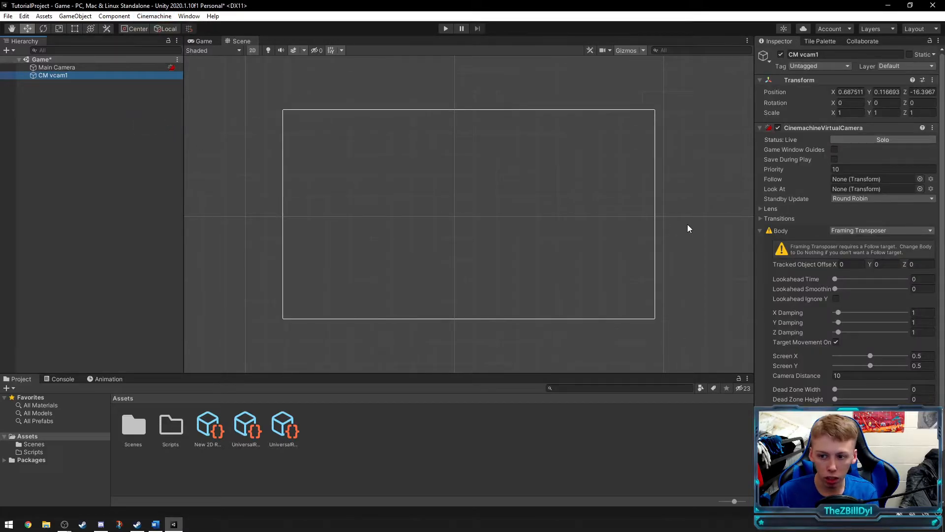
scroll(817, 393, "down", 3)
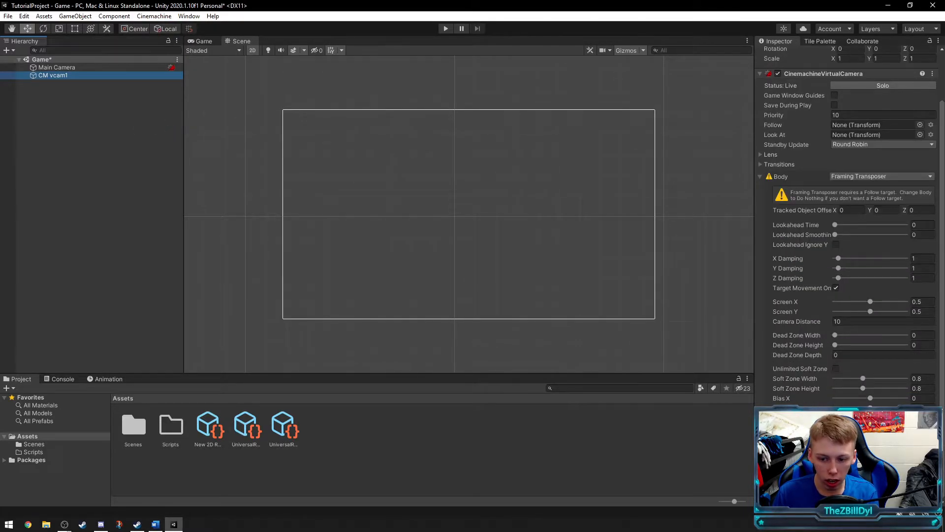
scroll(807, 305, "up", 3)
right_click(846, 83)
left_click(832, 88)
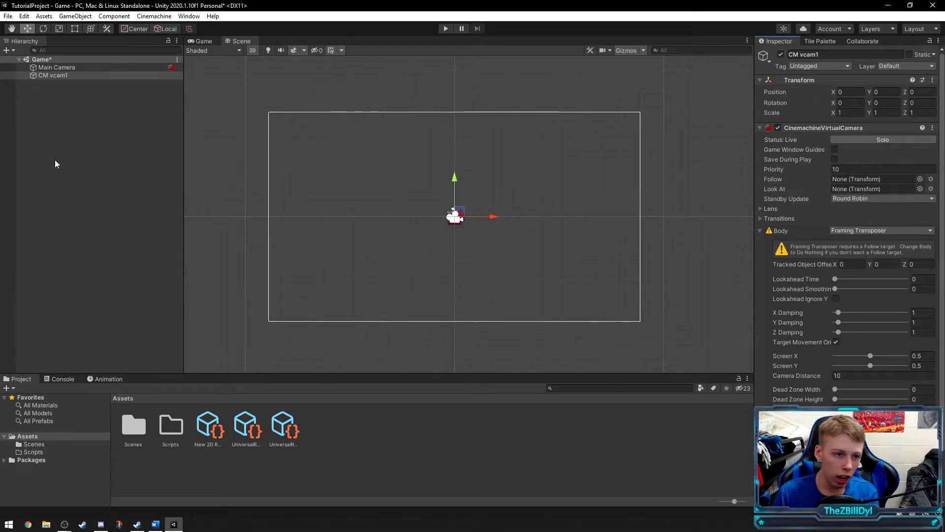
Step: Save the Game scene and open the Scripts folder in the project assets
left_click(59, 59)
right_click(45, 60)
left_click(76, 81)
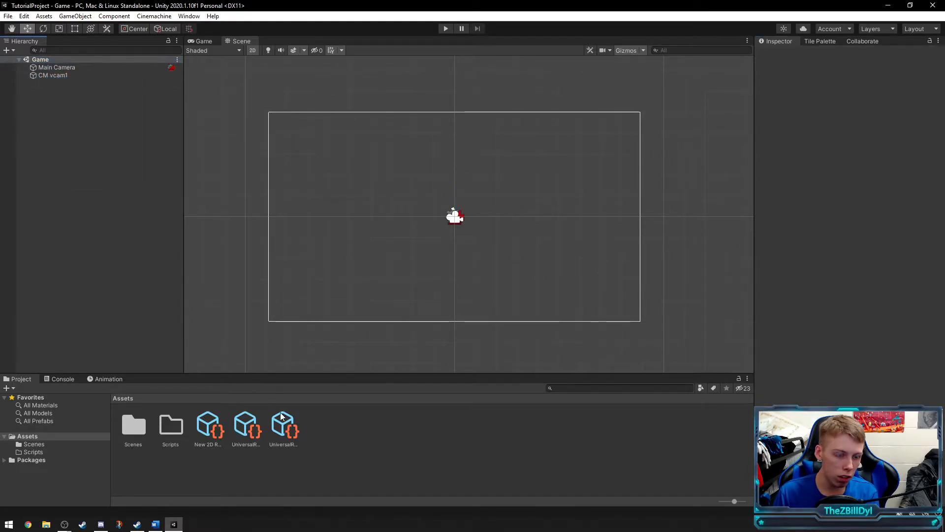
right_click(58, 56)
left_click(27, 234)
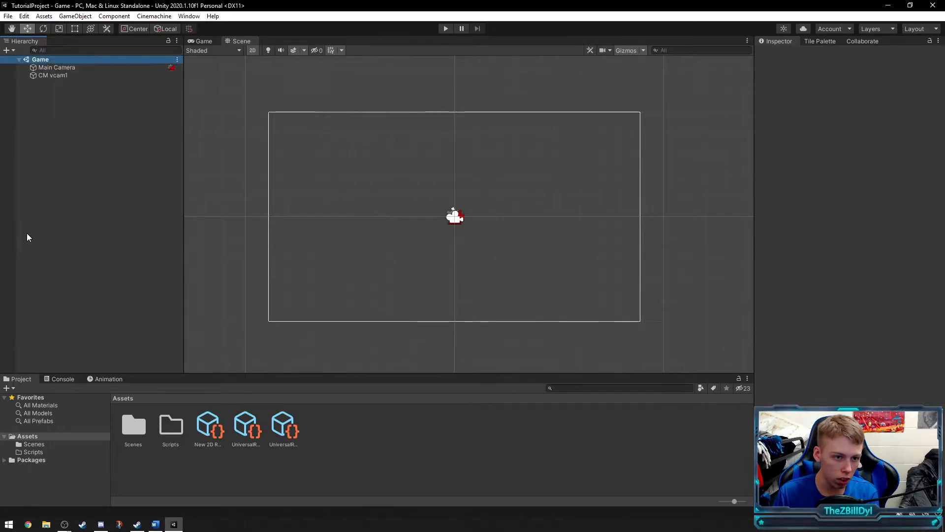
double_click(171, 427)
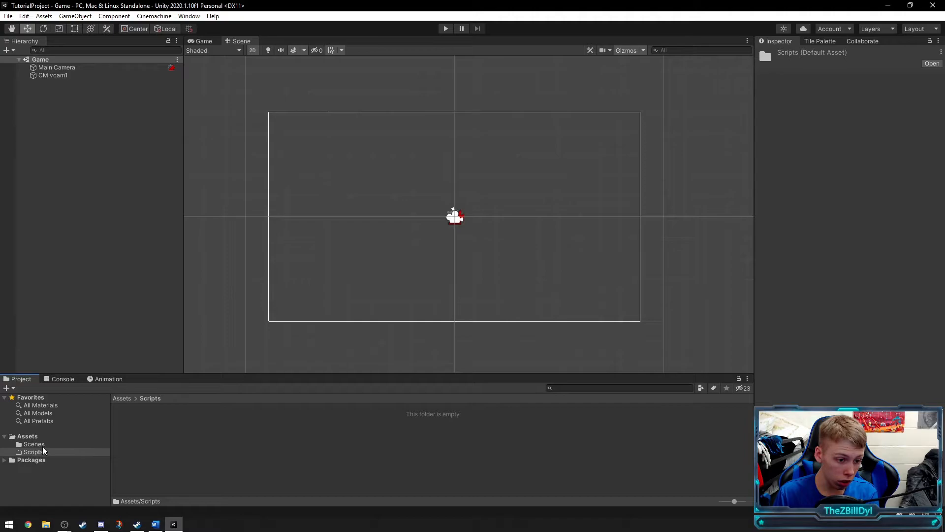
right_click(84, 147)
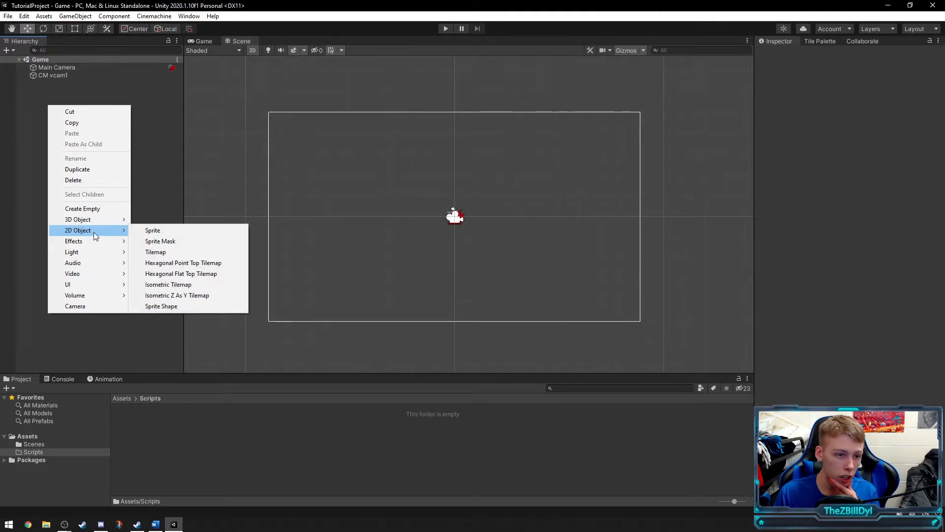
left_click(22, 83)
right_click(85, 144)
left_click(305, 130)
key("q")
key("w")
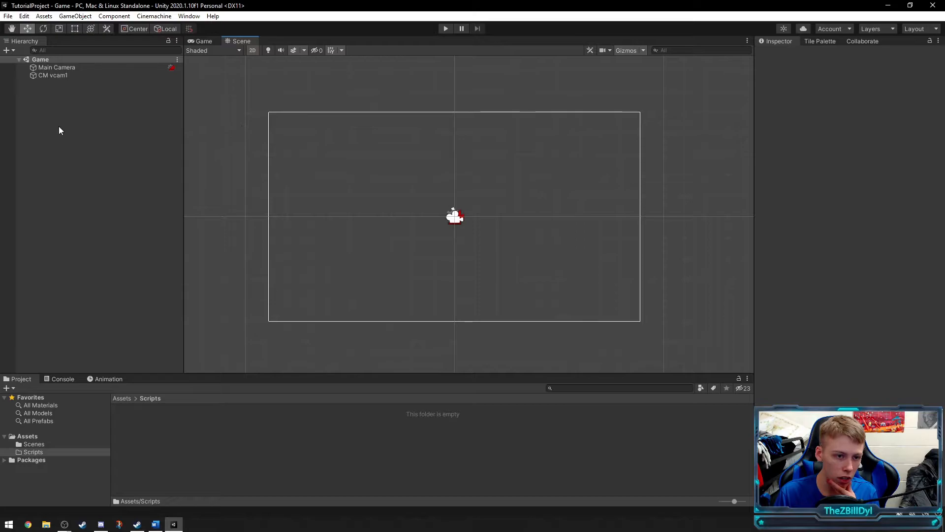
right_click(58, 126)
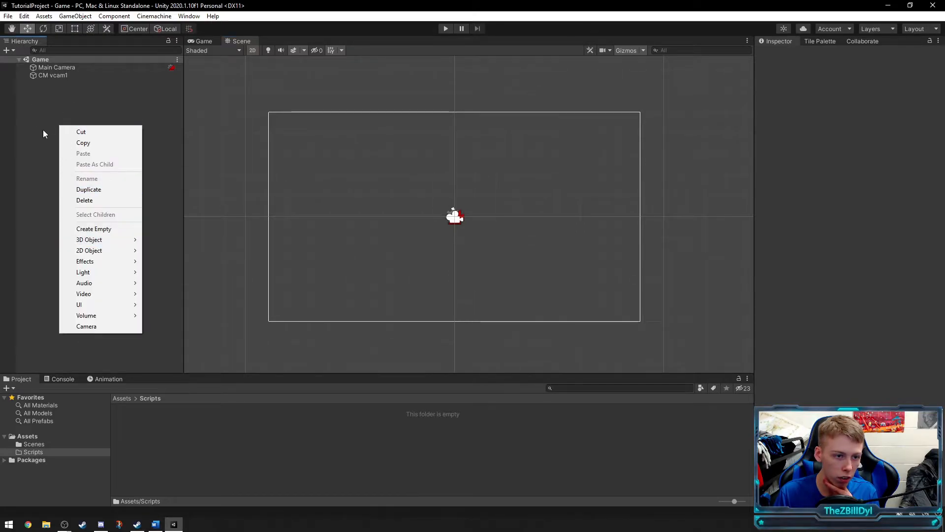
mouse_move(112, 254)
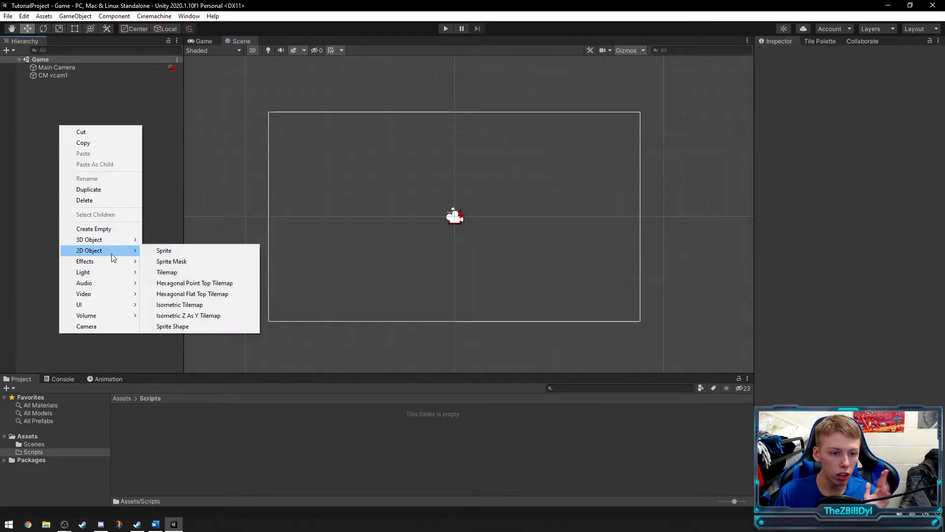
left_click(175, 250)
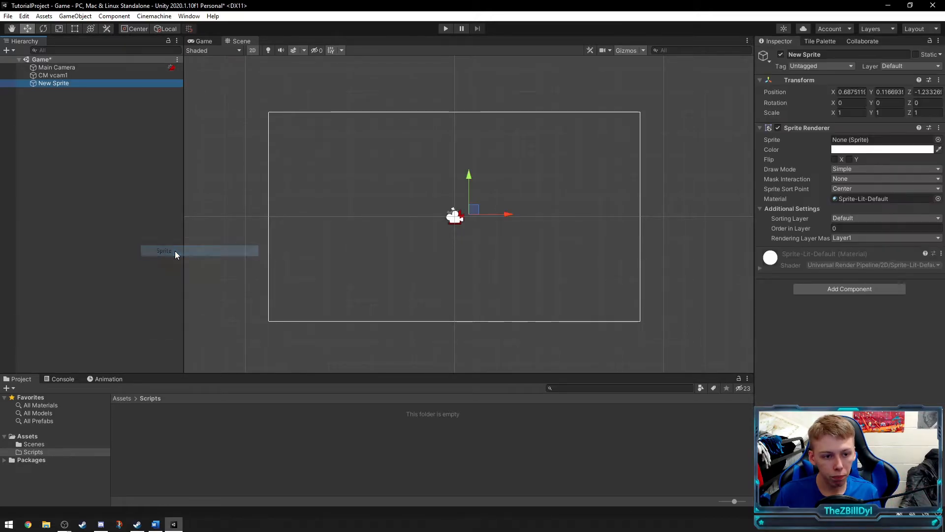
right_click(59, 84)
left_click(84, 135)
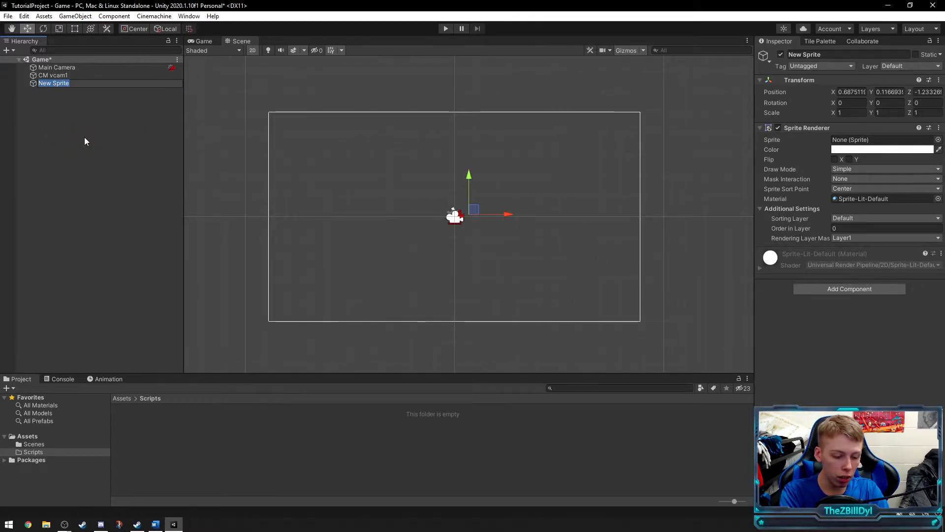
type("Player")
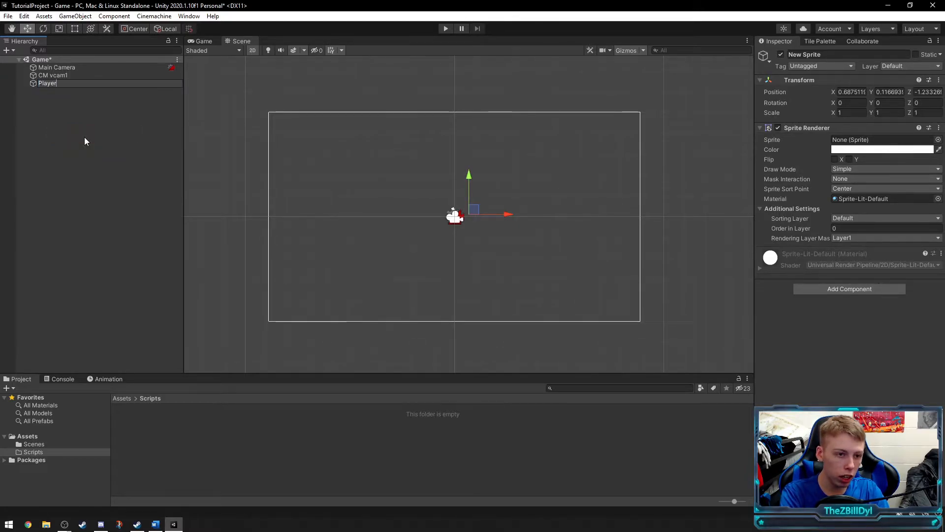
key("Return")
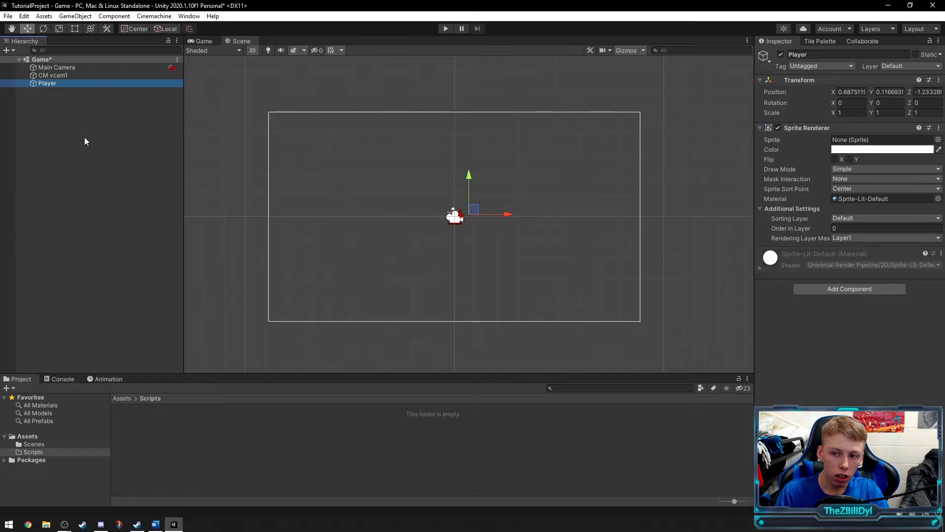
right_click(787, 82)
left_click(811, 88)
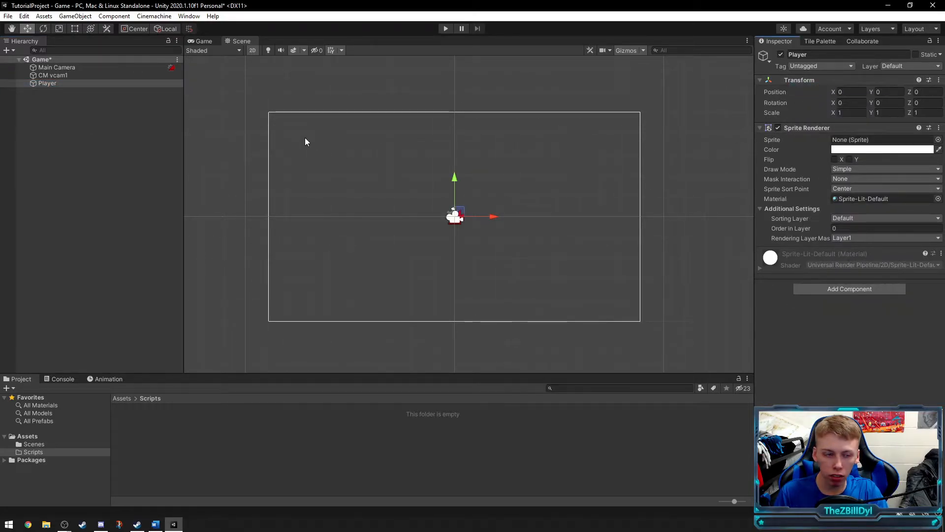
right_click(49, 84)
left_click(99, 159)
Step: Create an empty game object named Player in the scene and reset its Transform
right_click(78, 124)
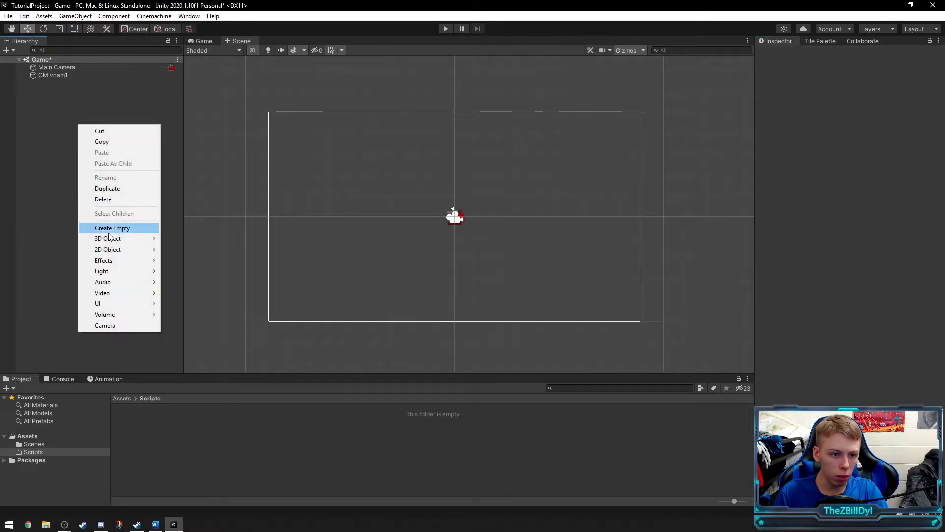
left_click(105, 228)
right_click(51, 84)
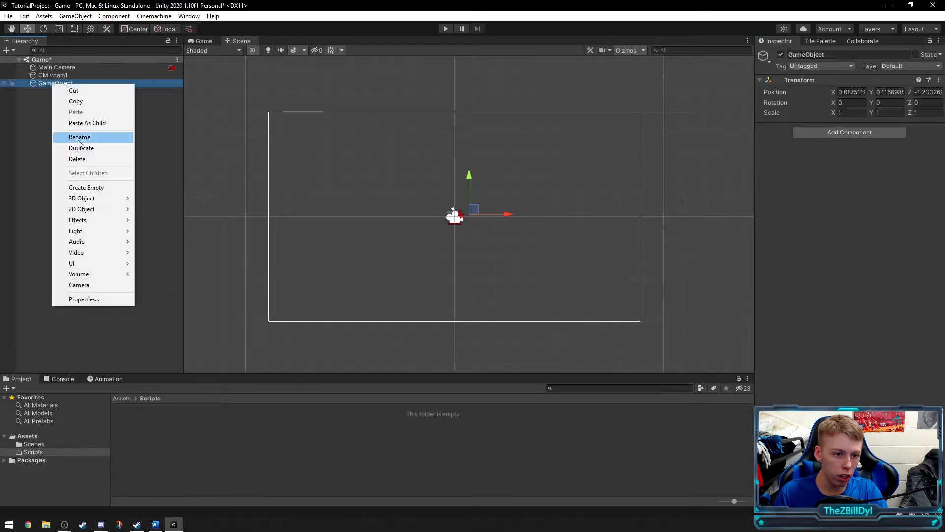
left_click(77, 140)
type("Player")
key("Return")
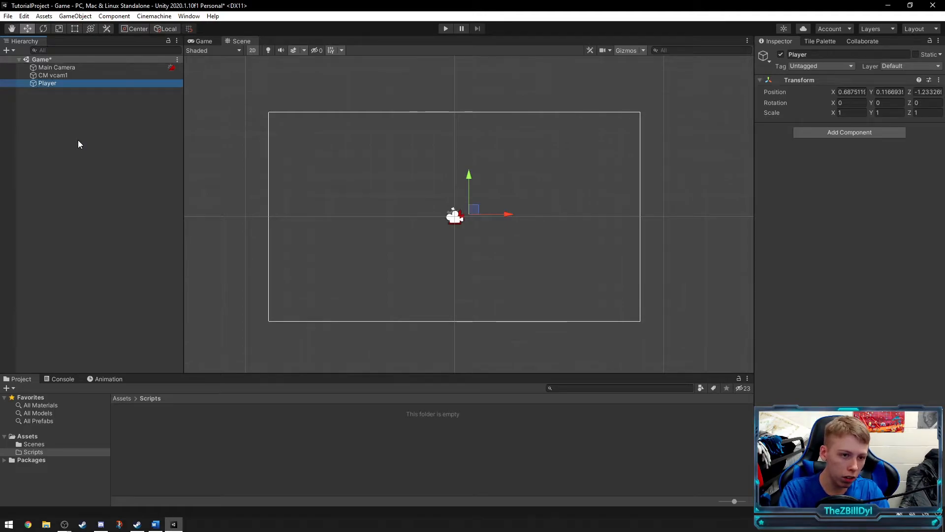
right_click(793, 82)
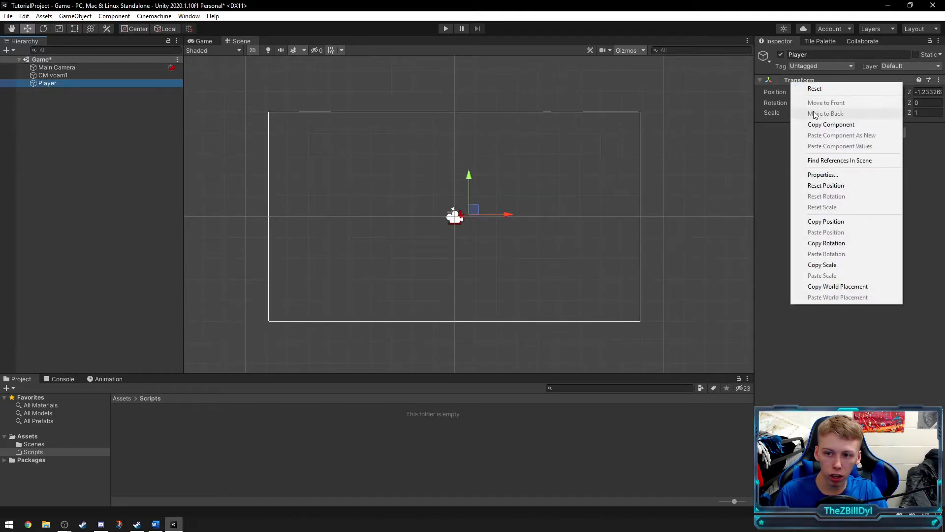
left_click(815, 88)
left_click(72, 129)
left_click(45, 83)
right_click(46, 84)
left_click(24, 105)
left_click(49, 102)
Step: Add a 2D sprite as a child of the Player object and name it Graphic
left_click(48, 85)
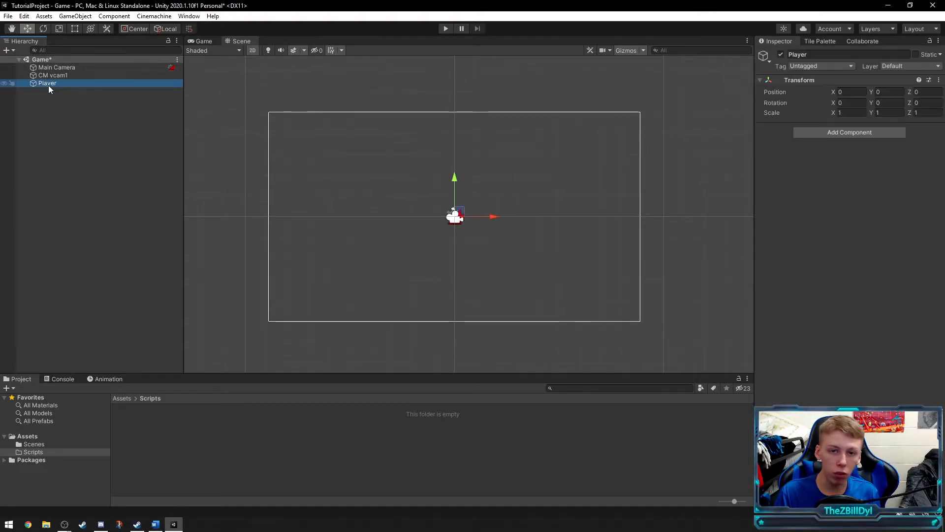
right_click(48, 84)
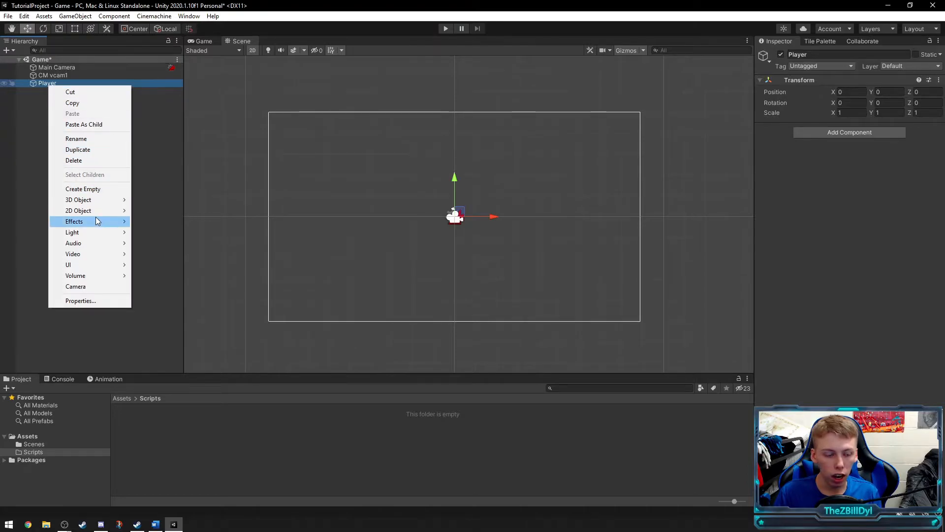
mouse_move(95, 209)
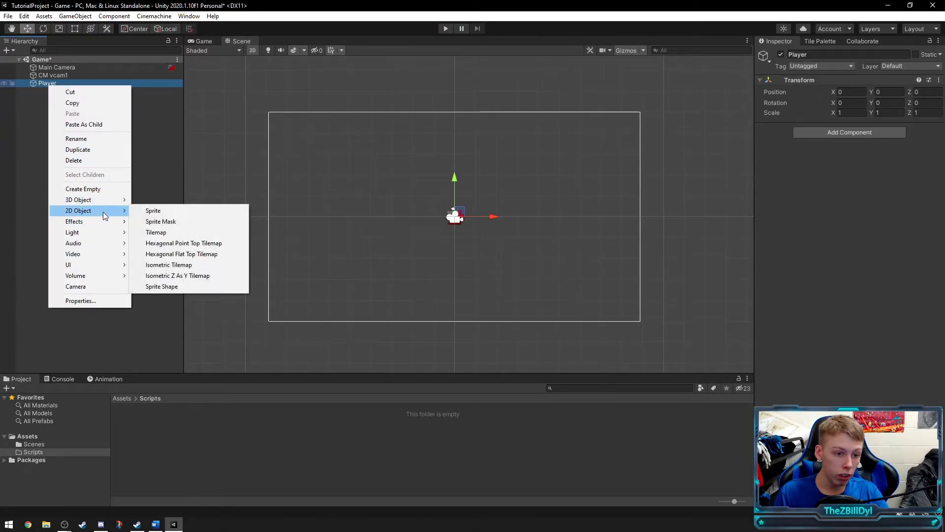
left_click(153, 211)
right_click(58, 90)
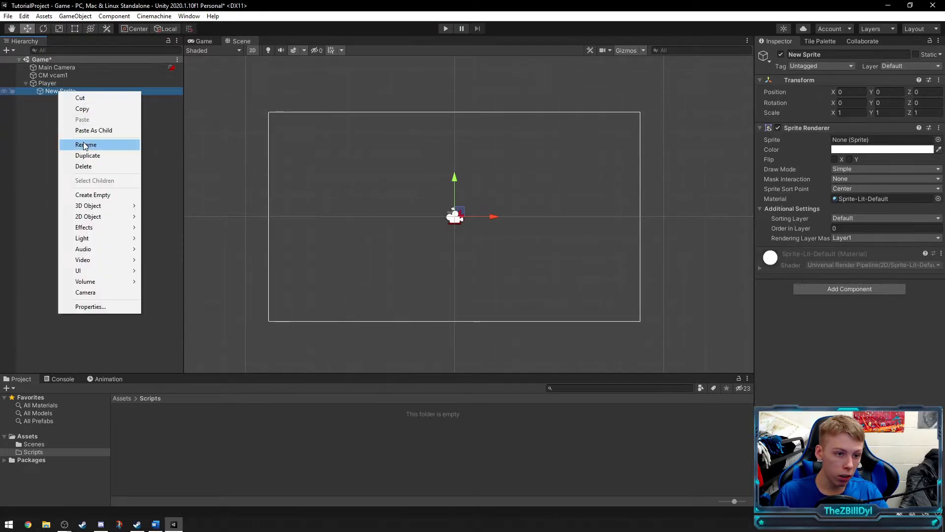
left_click(85, 145)
type("Graphic")
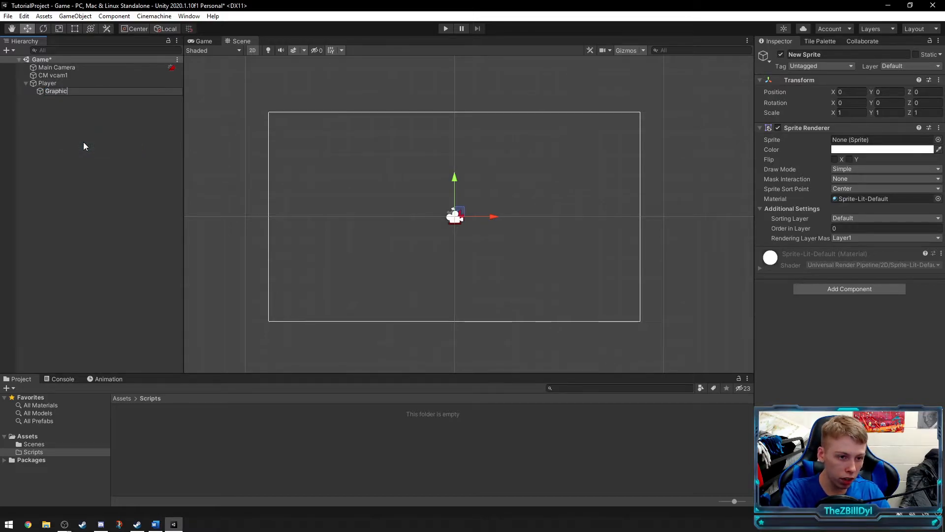
key("Return")
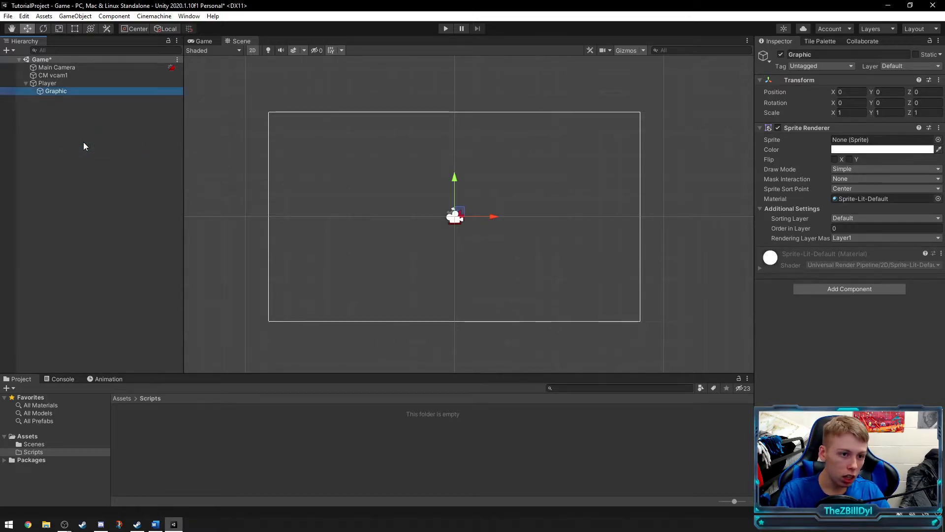
left_click(53, 84)
left_click(63, 110)
left_click(40, 74)
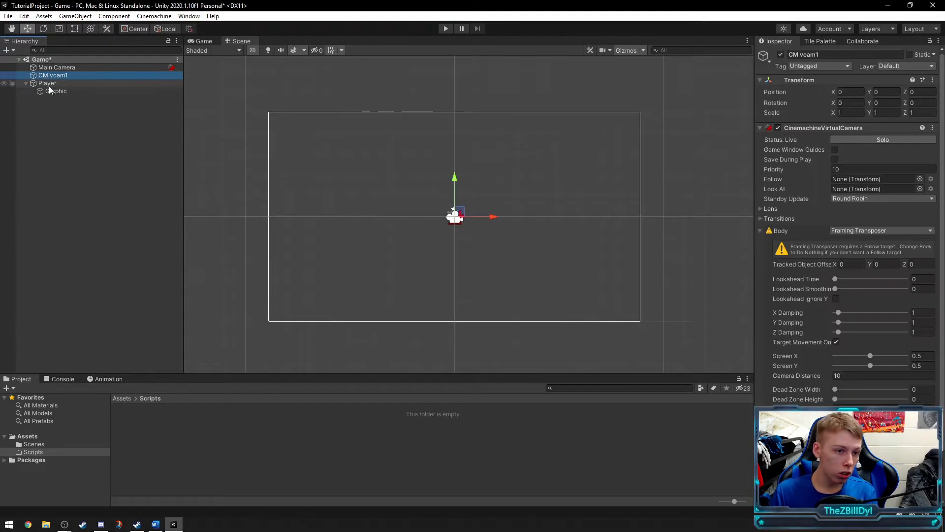
left_click(48, 85)
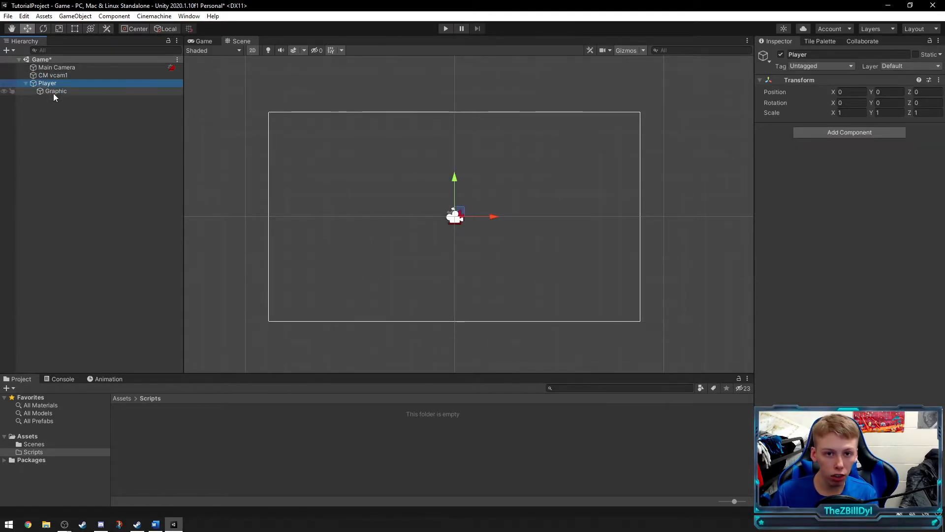
left_click(50, 95)
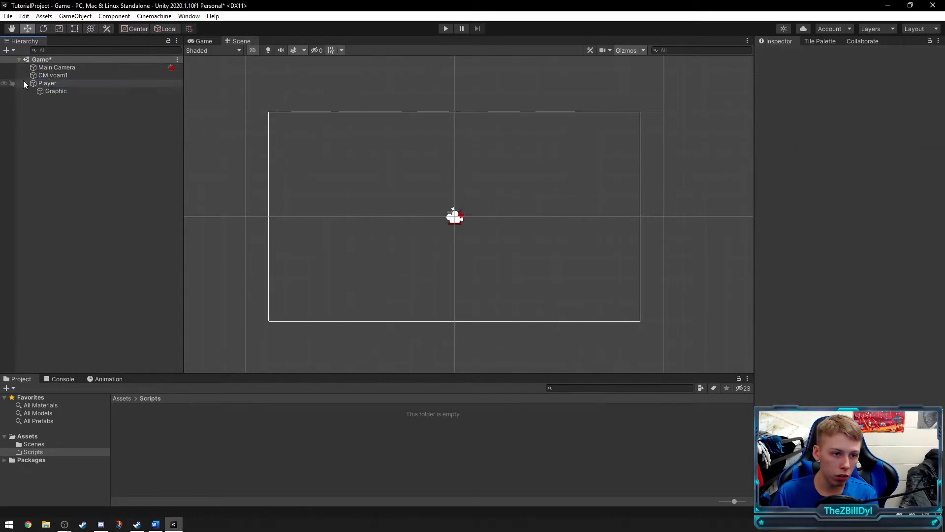
Step: Examine the Player object and its Graphic child in turn to compare their hierarchy relationship and components
left_click(25, 84)
left_click(27, 84)
left_click(39, 84)
left_click(47, 92)
left_click(32, 84)
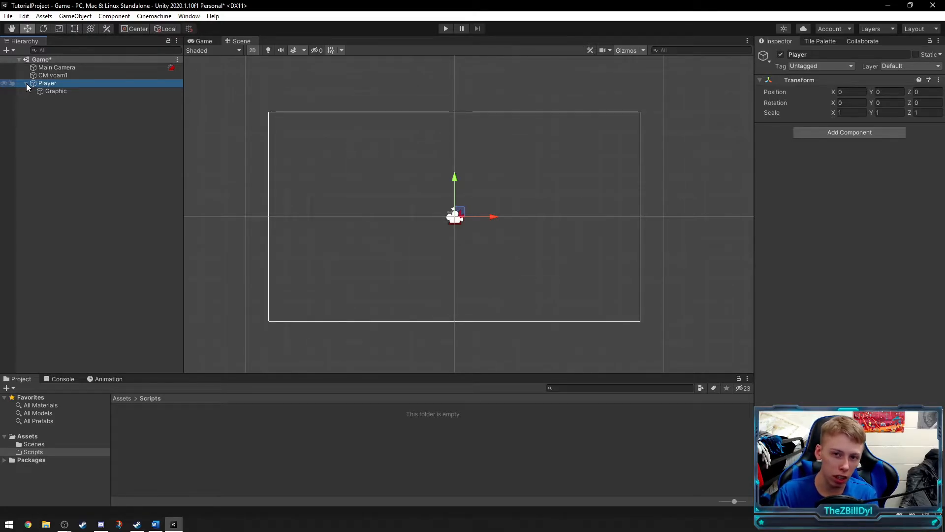
left_click(49, 90)
left_click(48, 82)
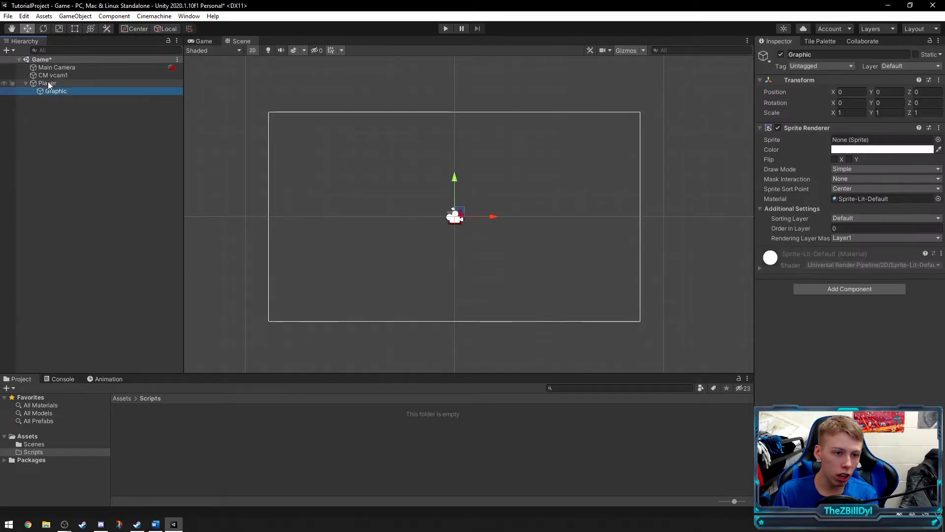
left_click(57, 92)
left_click(56, 114)
left_click(48, 91)
left_click(49, 83)
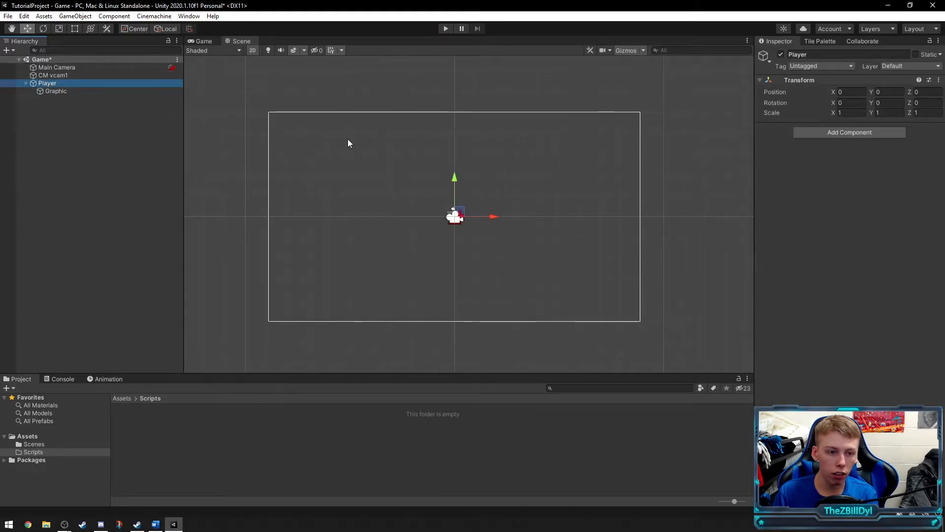
Step: Move the Player to about X -1.63, Y 2.17 and assign the Knob sprite to its Graphic child
left_click_drag(459, 215, 424, 169)
left_click(55, 91)
left_click(937, 143)
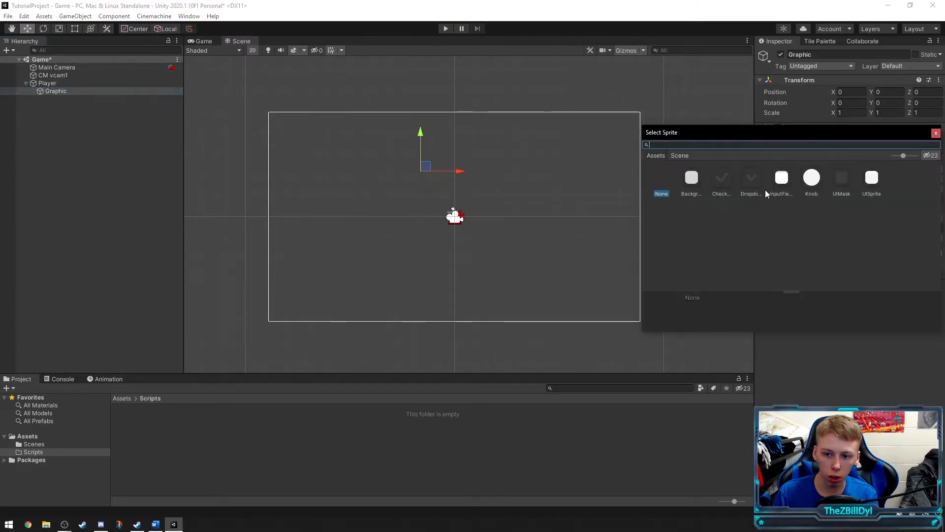
double_click(811, 177)
Step: Set the Graphic's scale to 4 on both X and Y
left_click(847, 112)
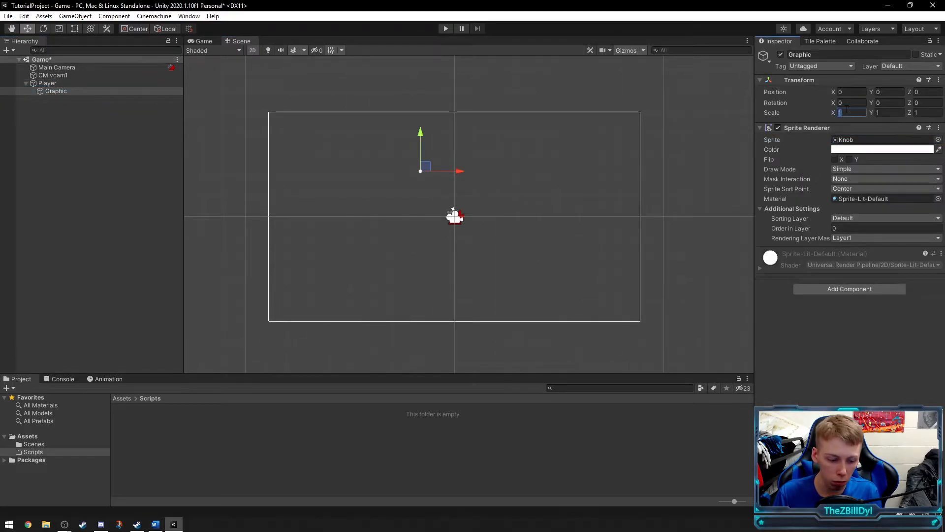
type("44")
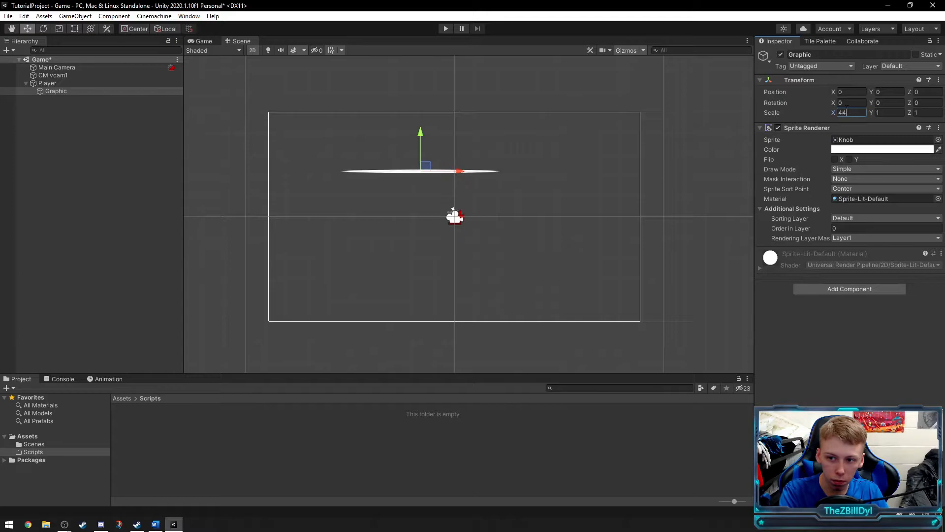
key("BackSpace")
key("Tab")
type("4")
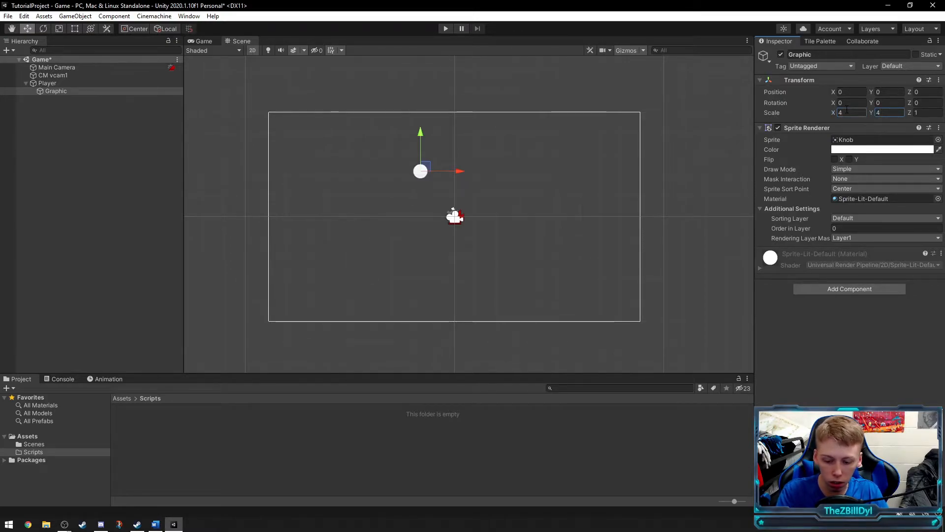
Step: Move the Player to about X -1.51, Y 2.08, then its Graphic child alone to about X 6.21, Y -0.5
left_click(52, 84)
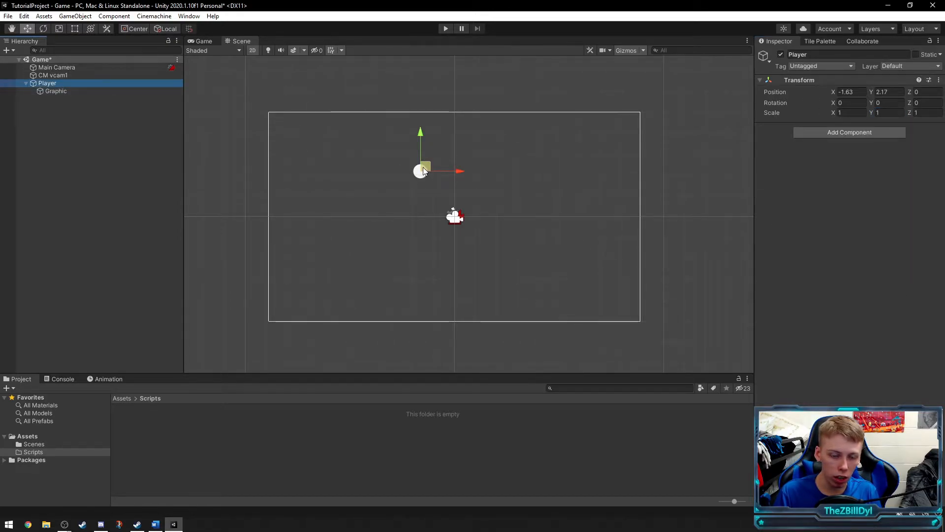
mouse_move(428, 166)
left_mouse_down()
mouse_move(509, 131)
mouse_move(559, 143)
mouse_move(499, 233)
mouse_move(384, 229)
mouse_move(401, 147)
mouse_move(474, 140)
mouse_move(485, 224)
mouse_move(408, 194)
mouse_move(468, 172)
mouse_move(495, 235)
mouse_move(429, 173)
left_mouse_up()
left_click(52, 92)
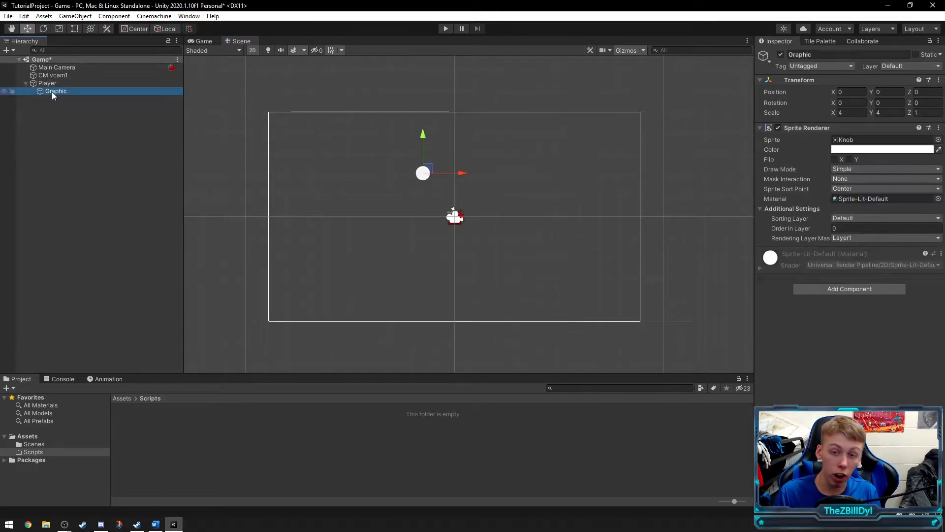
left_click_drag(427, 172, 563, 186)
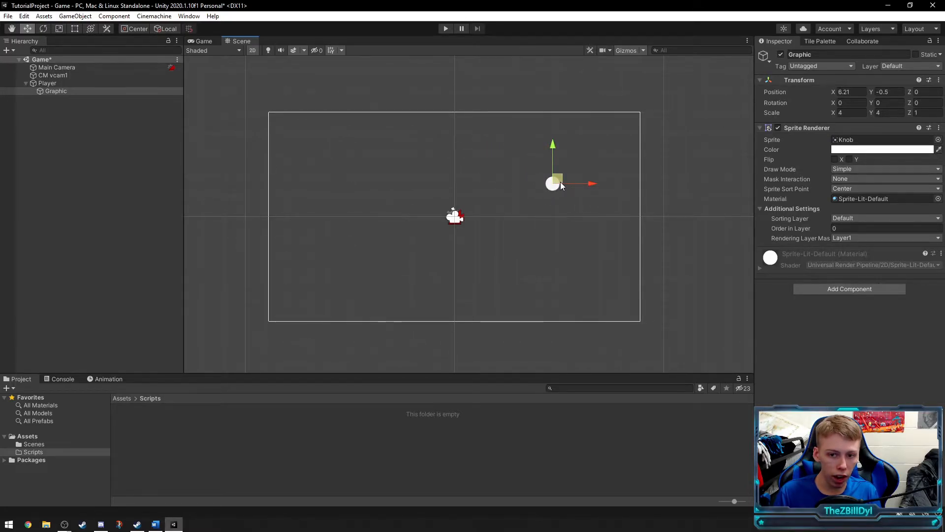
left_click(60, 84)
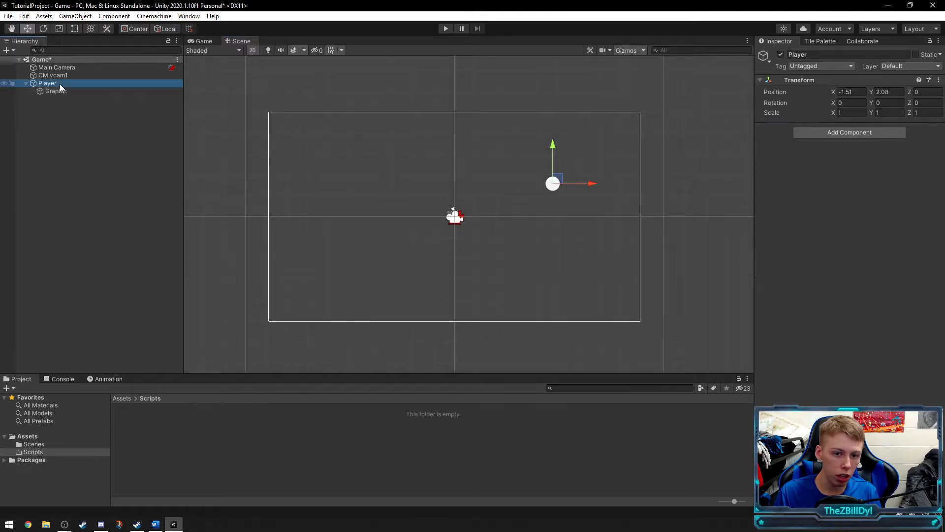
left_click(55, 112)
left_click(52, 83)
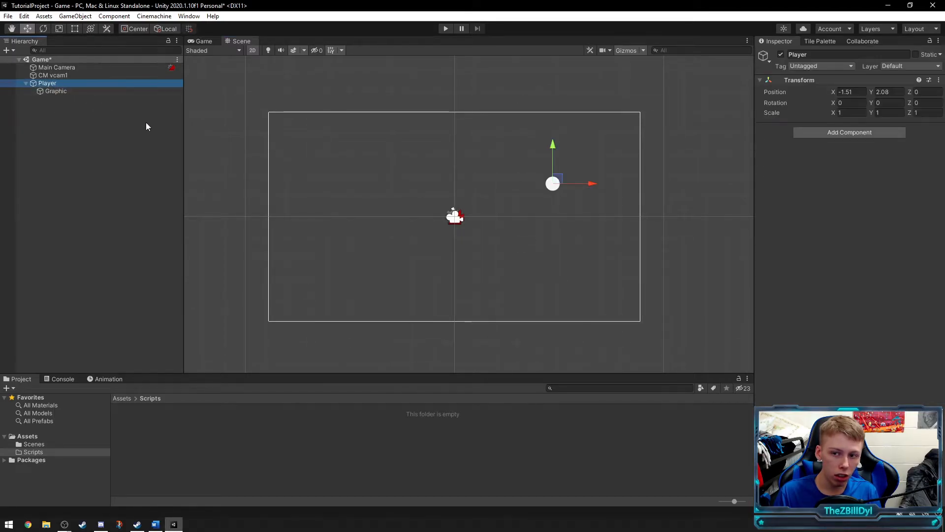
left_click(57, 91)
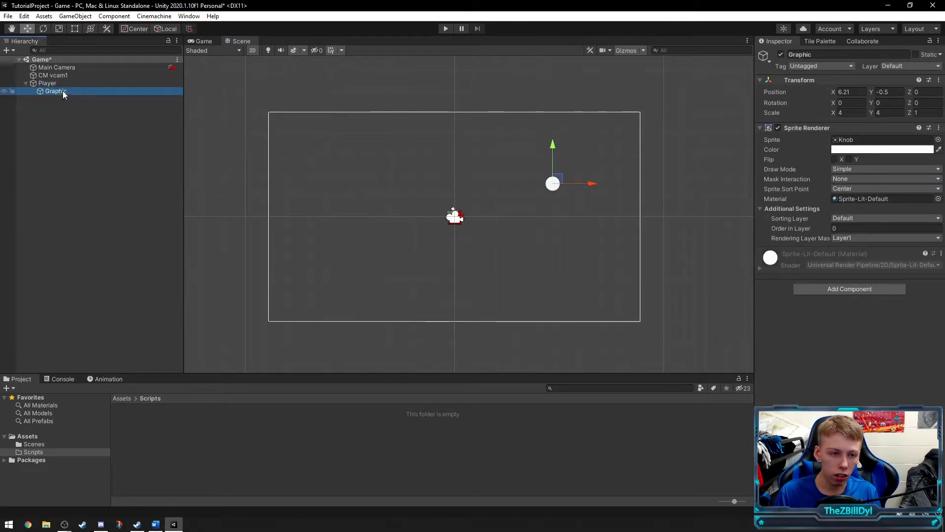
Step: Move the Player parent to about X -2.31, Y 3.05 and check the Graphic's local position
key("Up")
left_click_drag(557, 180, 542, 160)
left_click(58, 92)
left_click(52, 84)
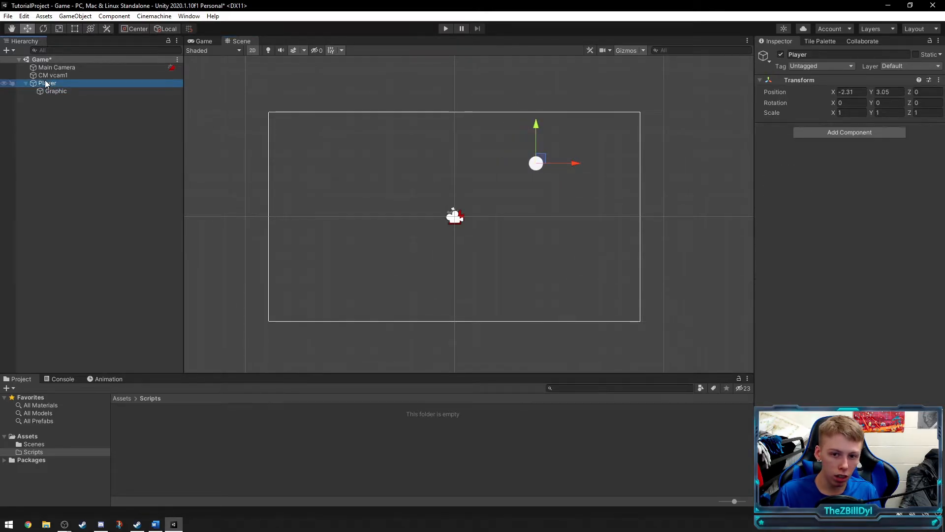
left_click(60, 90)
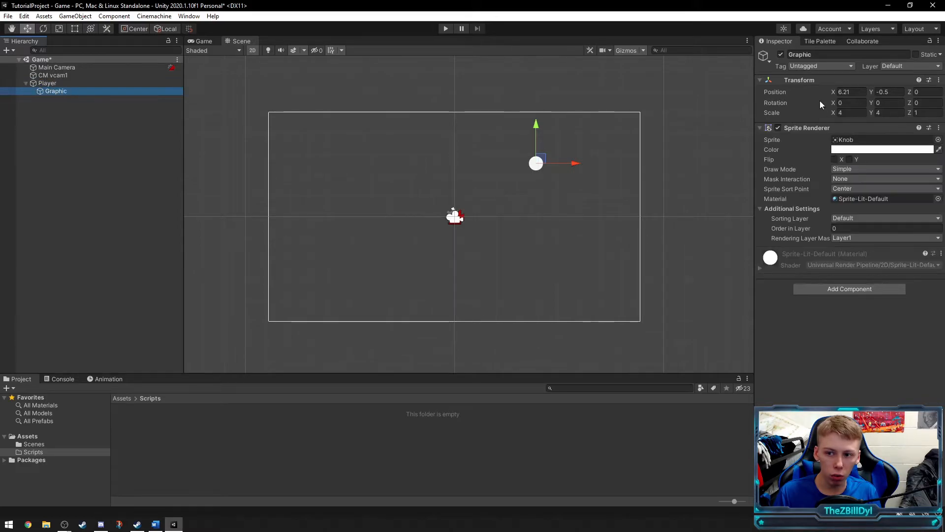
Step: Set the Graphic's X position to 0 and compare it with the Player's position
left_click(857, 92)
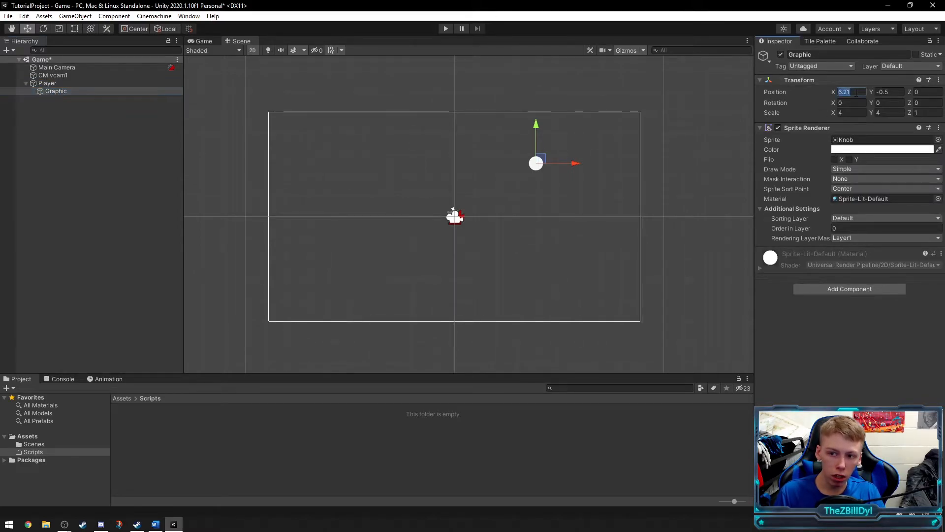
type("0")
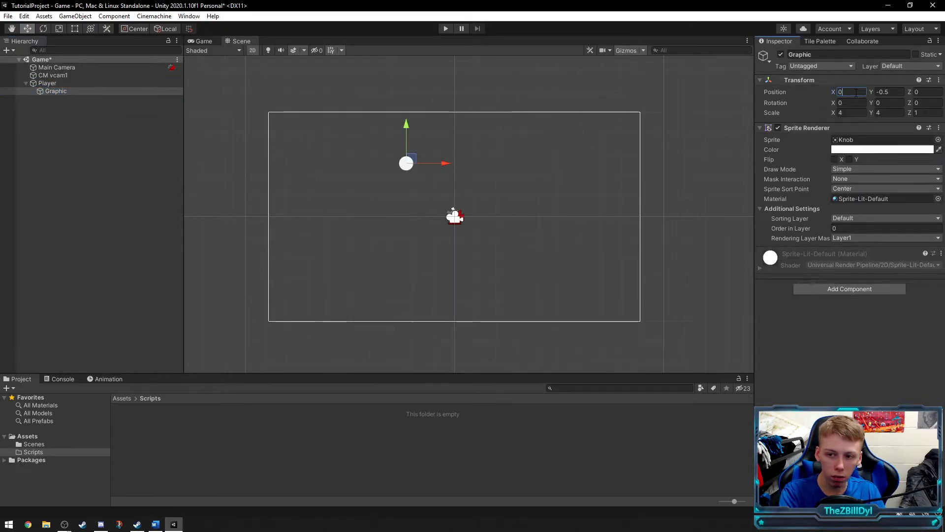
type("6")
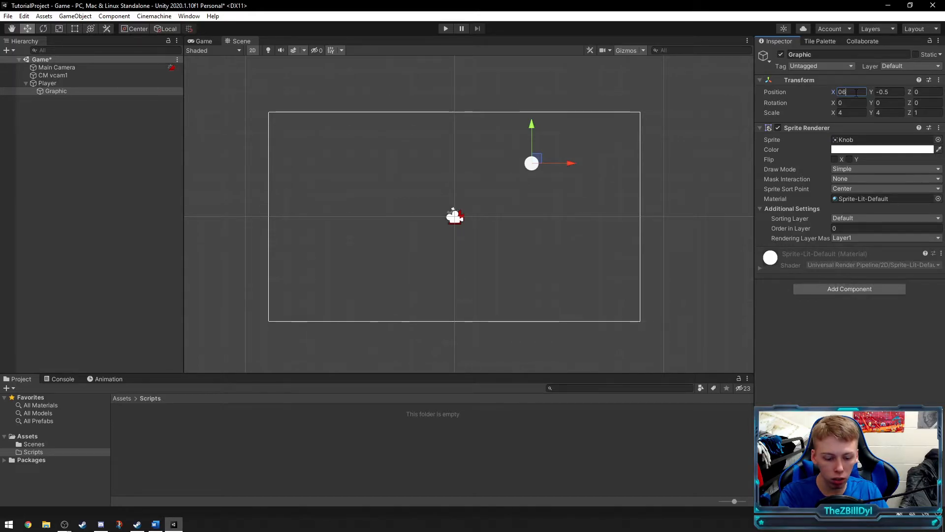
key("BackSpace")
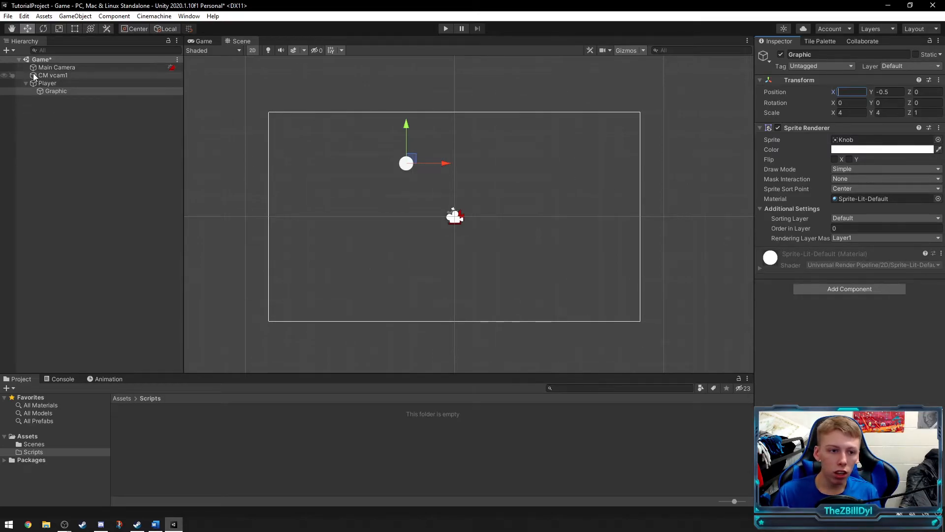
left_click(53, 92)
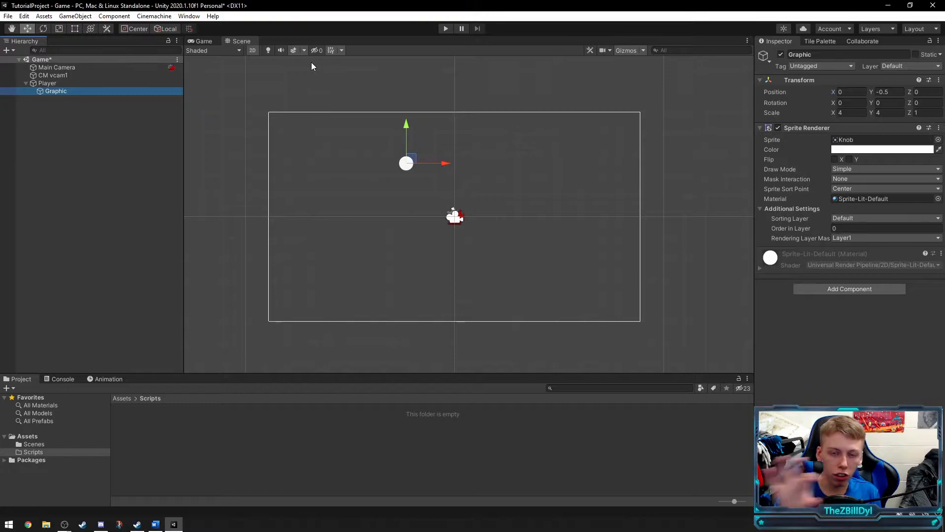
left_click(56, 82)
left_click(56, 92)
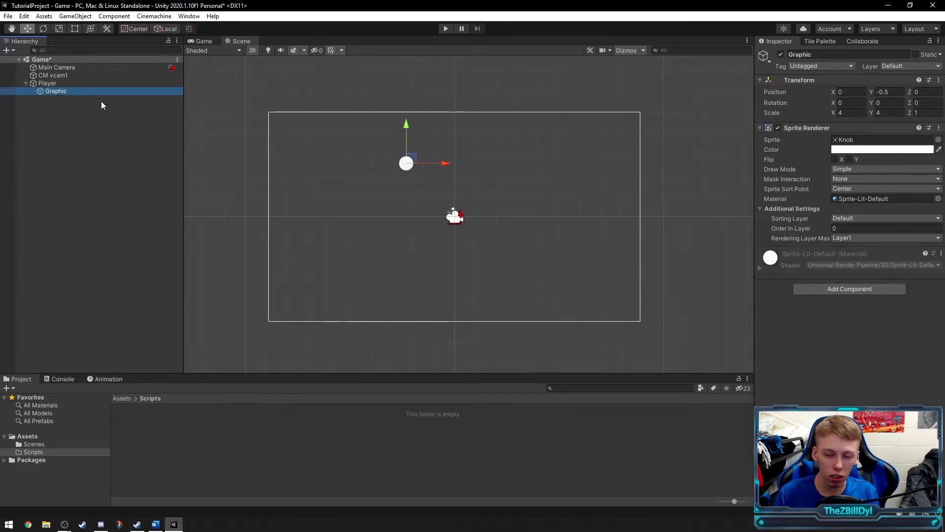
Step: Shift the Graphic's X position to about 1.64
left_click(833, 93)
left_click_drag(833, 95, 862, 98)
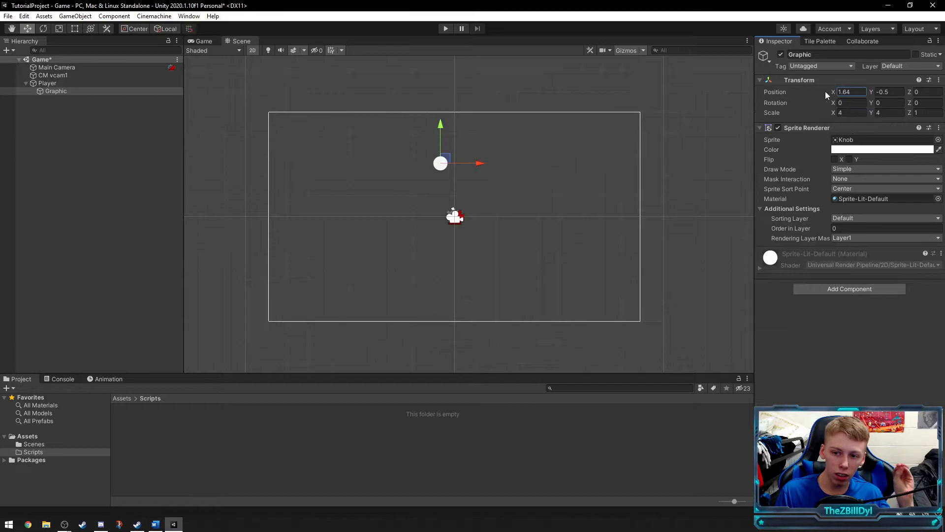
left_click(71, 92)
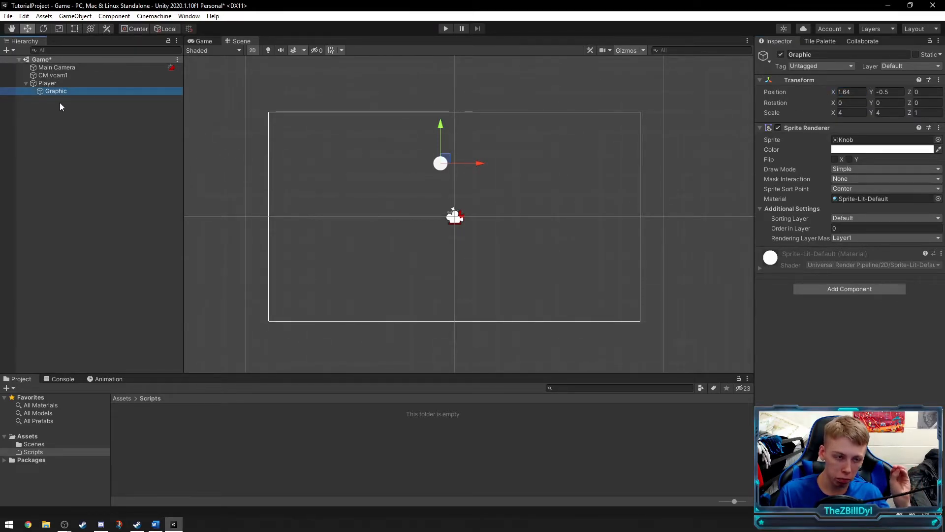
Step: Move the Player to about X -10.18, Y 5.03 and its Graphic child to about X 17.18, Y -8.03
left_click(55, 83)
left_click_drag(449, 163, 608, 278)
left_click(69, 92)
left_click(69, 83)
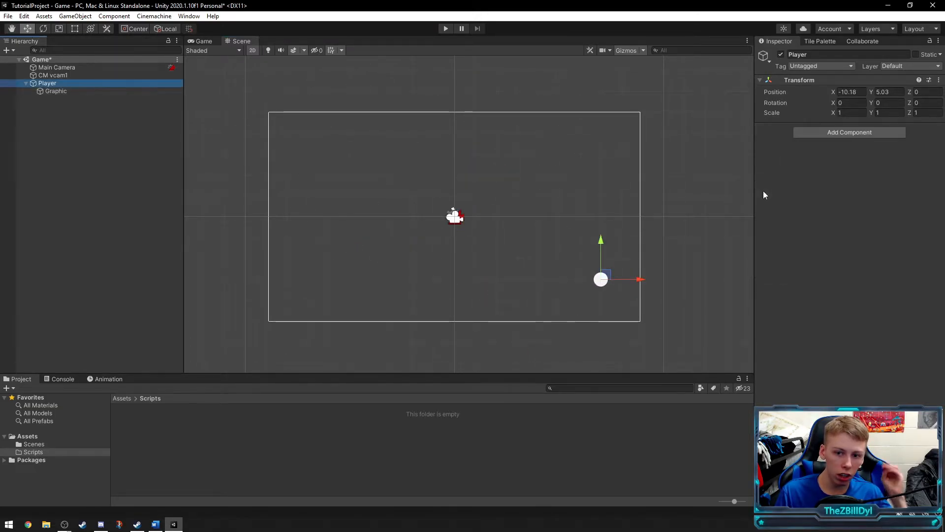
Step: Add a Sprite Renderer component to the Player and assign it the Knob sprite
left_click(843, 133)
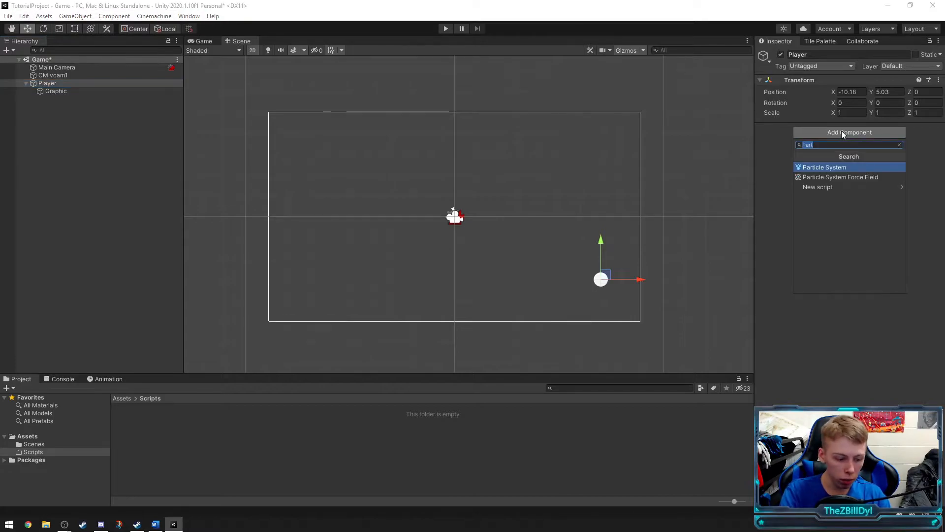
type("Spri")
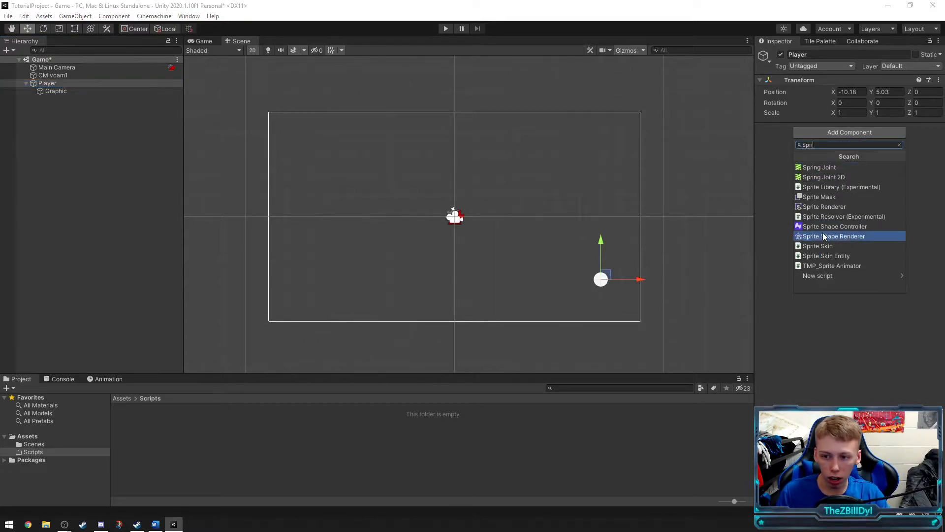
left_click(824, 206)
left_click(937, 140)
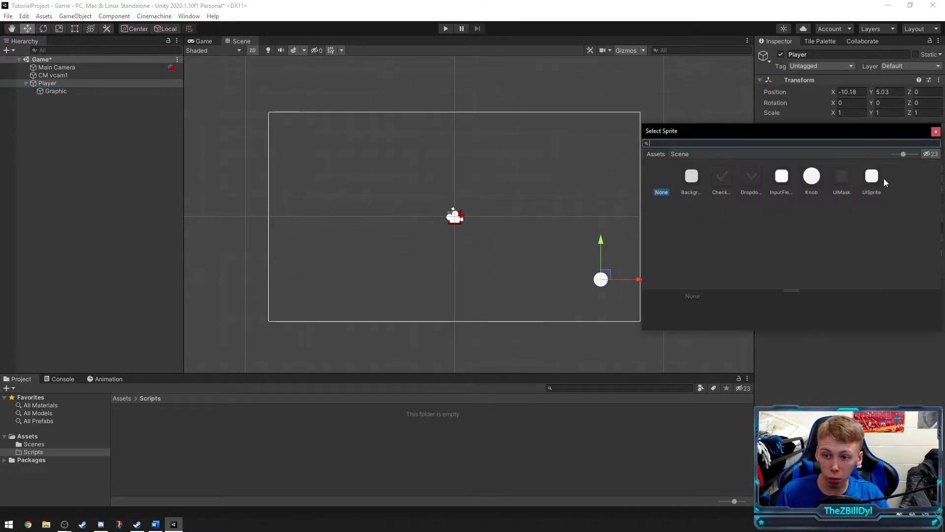
double_click(810, 177)
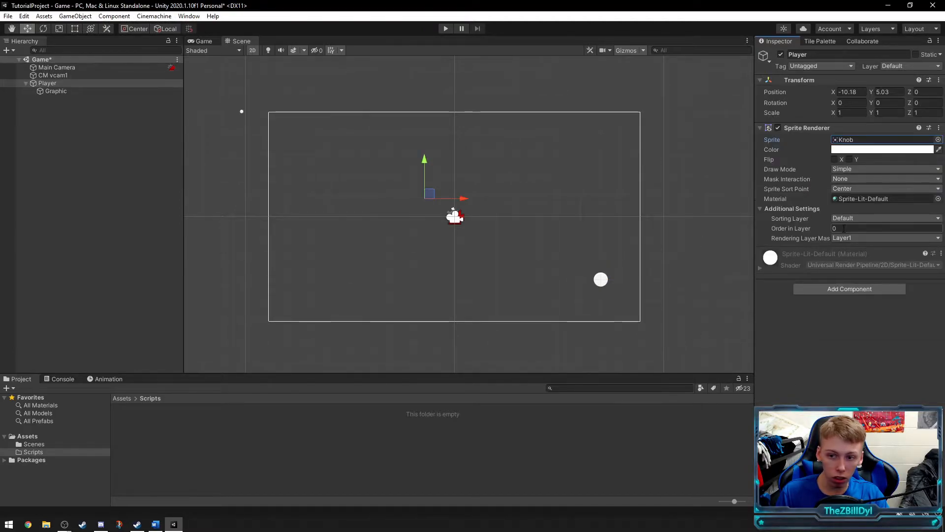
Step: Set the Player's scale to 3 on both X and Y
left_click(845, 113)
type("3")
key("Tab")
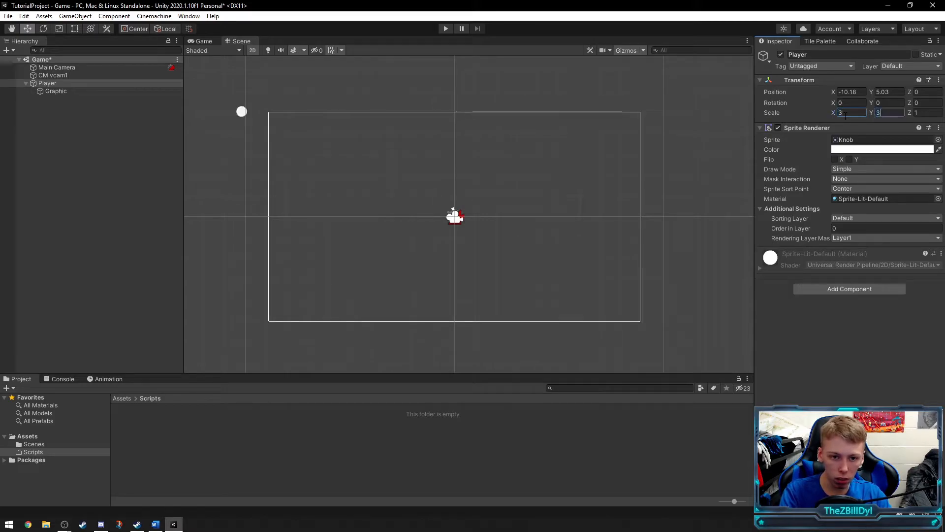
Step: Move the Player to about X -19.6, Y 7.55 and compare its position with the Graphic child's local position
left_click(57, 91)
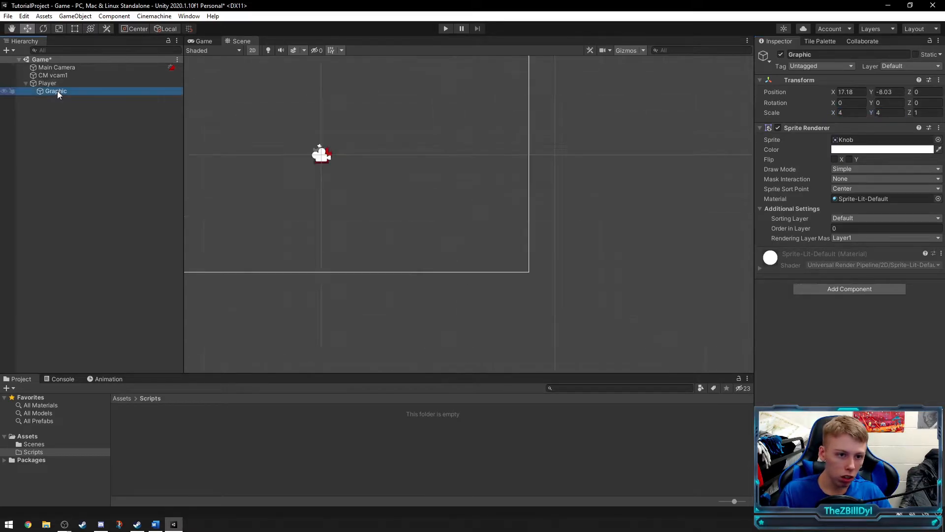
key("f")
scroll(511, 247, "down", 10)
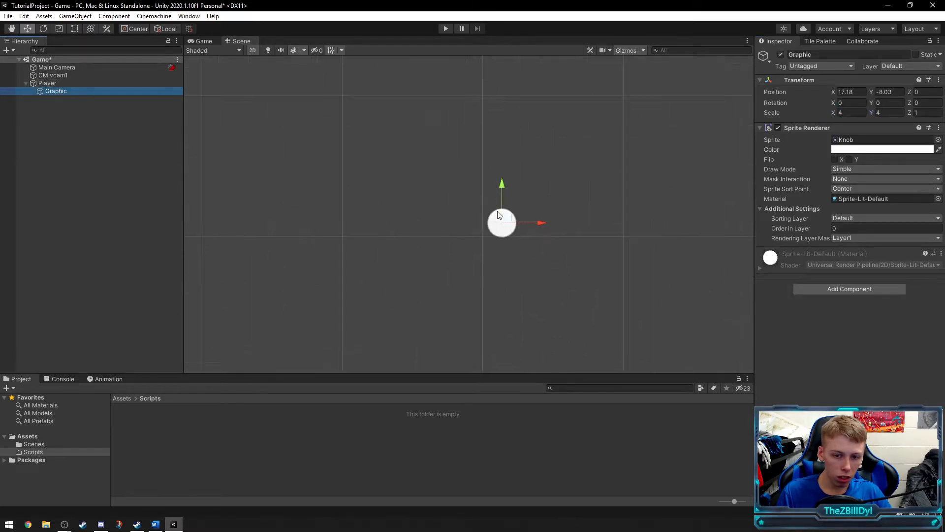
middle_click_drag(316, 175, 378, 225)
scroll(378, 225, "up", 4)
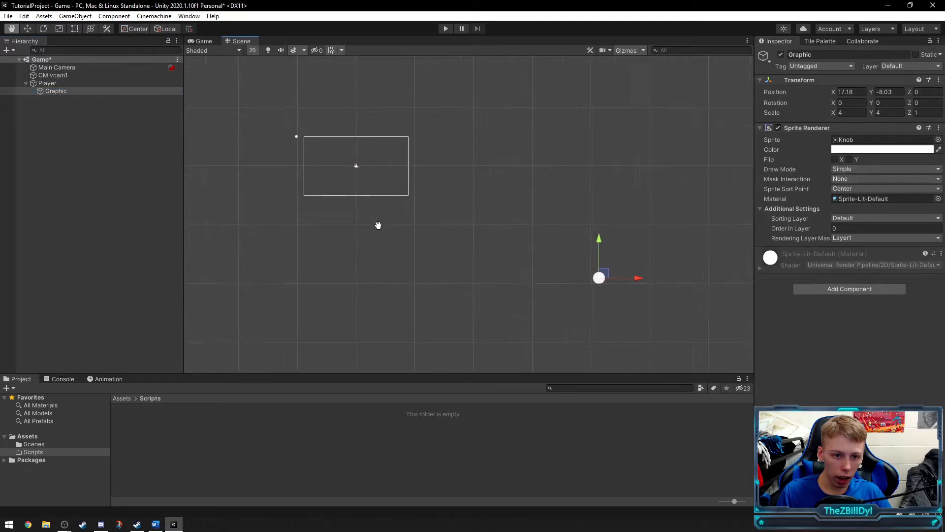
key("Up")
left_click_drag(455, 204, 402, 191)
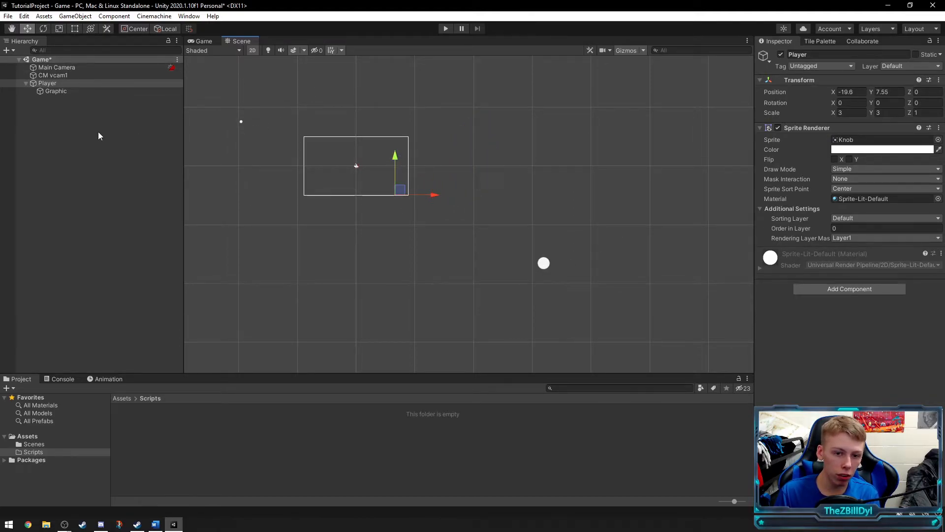
left_click(54, 92)
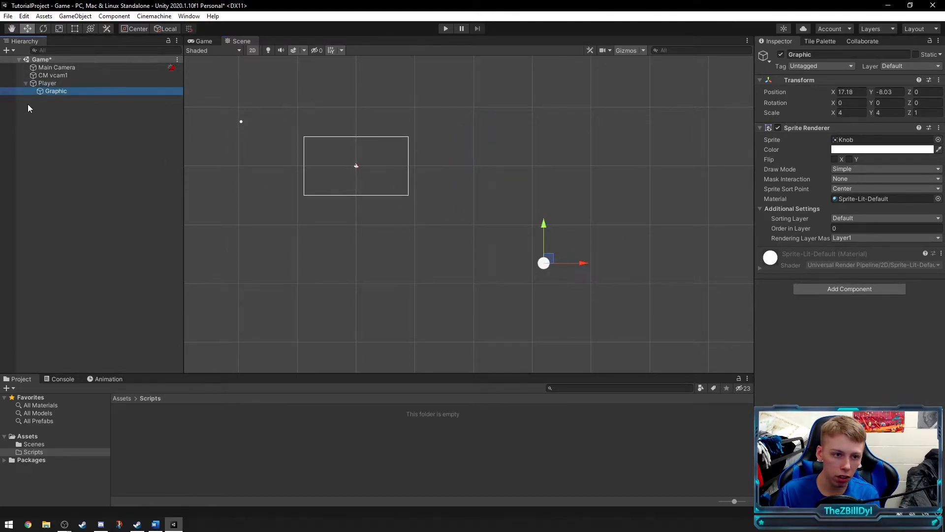
left_click(63, 84)
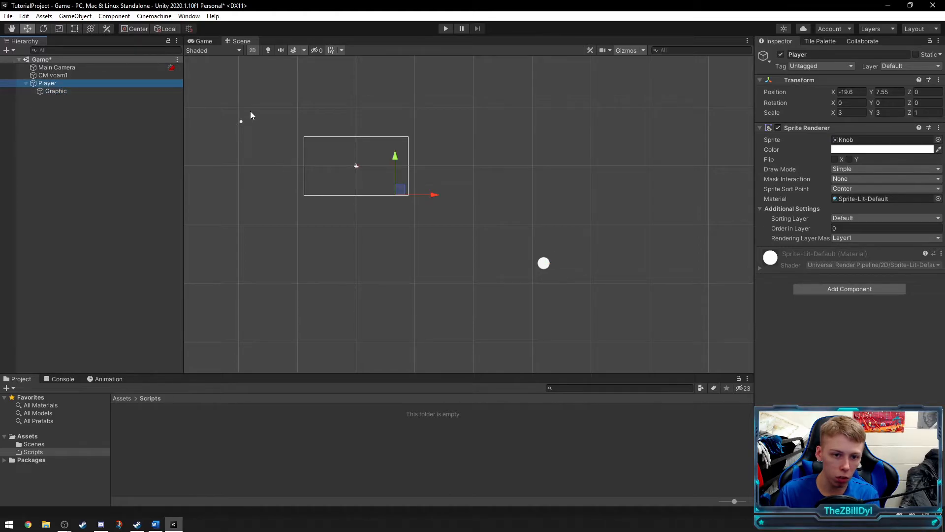
Step: Nudge the Player slightly along X and set the Graphic child's local position to 0 on X and Y
mouse_move(400, 190)
left_mouse_down()
mouse_move(434, 192)
mouse_move(406, 189)
left_mouse_up()
left_click(59, 92)
left_click(859, 92)
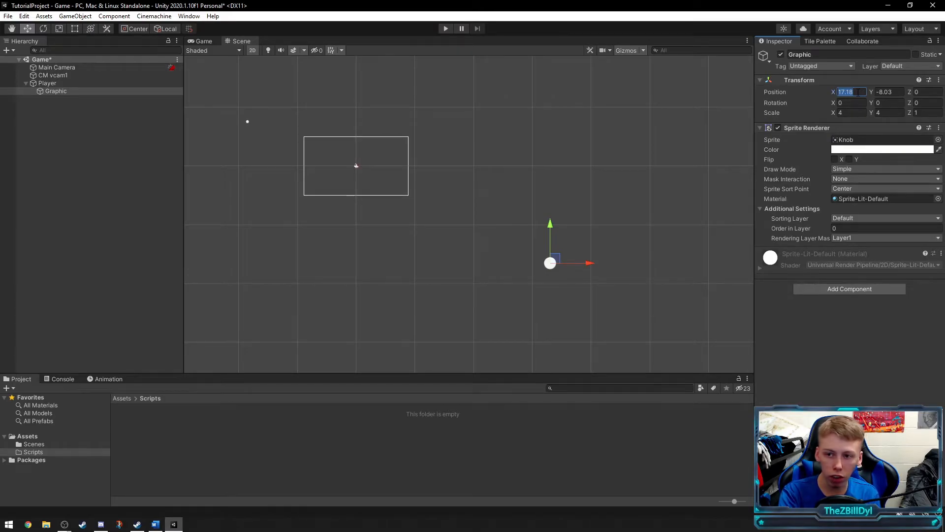
type("0")
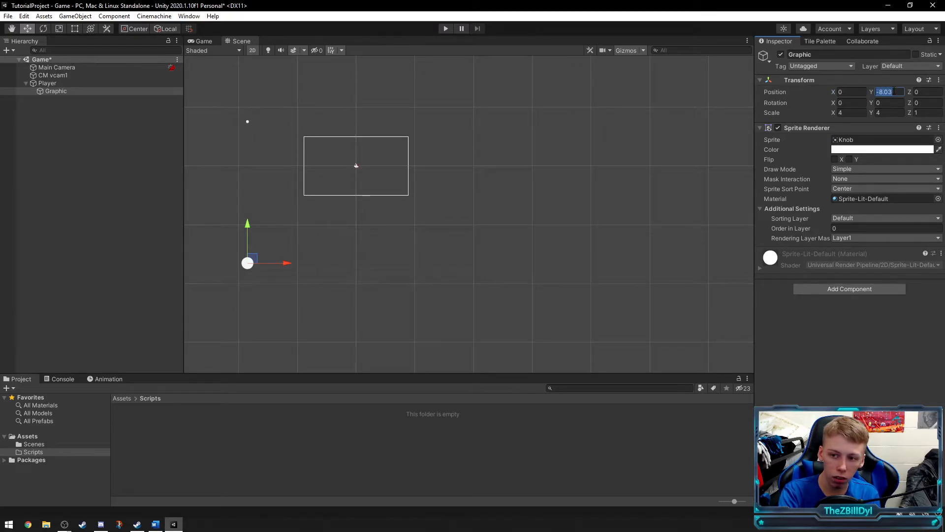
type("0")
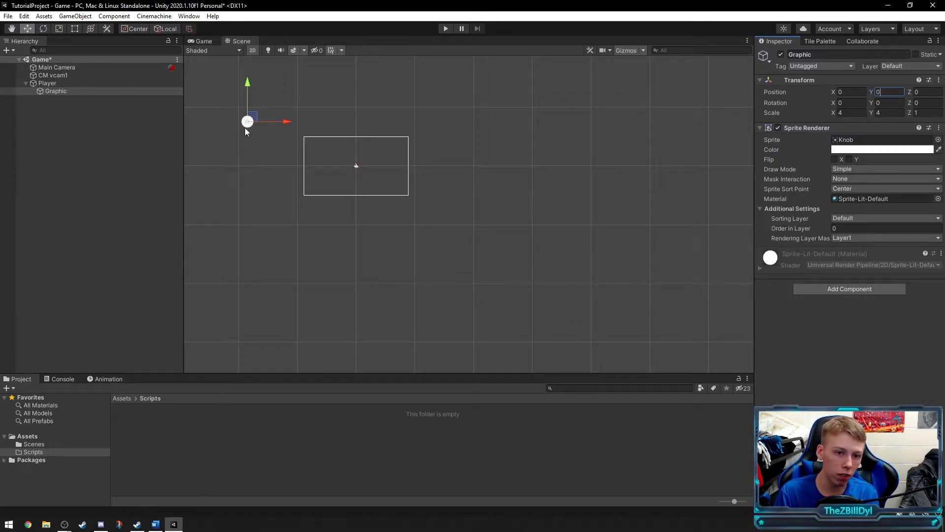
Step: Move the Player together with its Graphic child to about X 0.24, Y 3.18, inside the camera frame
middle_click_drag(245, 130, 289, 158)
left_click(56, 83)
left_click_drag(328, 153, 439, 181)
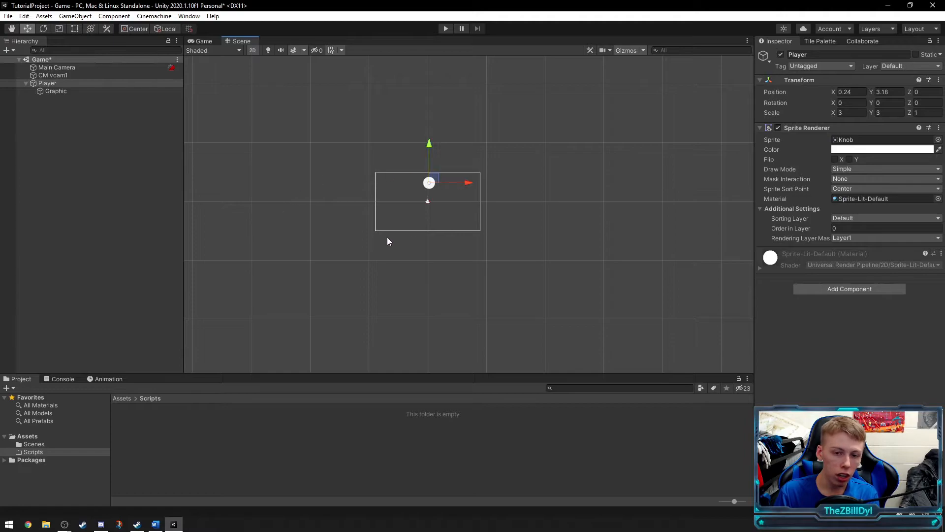
Step: Offset the Graphic child along X from its parent and reset its X position to 0
left_click(58, 90)
left_click_drag(835, 95, 874, 97)
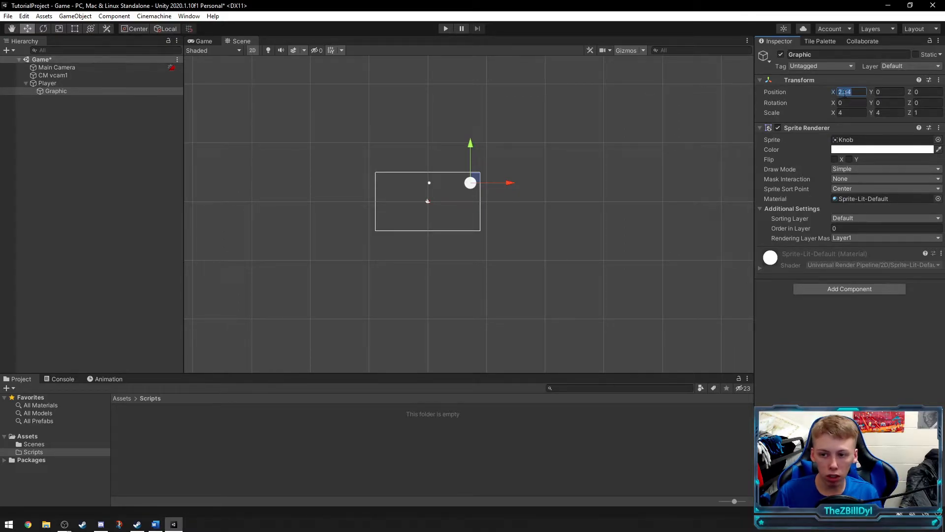
type("0")
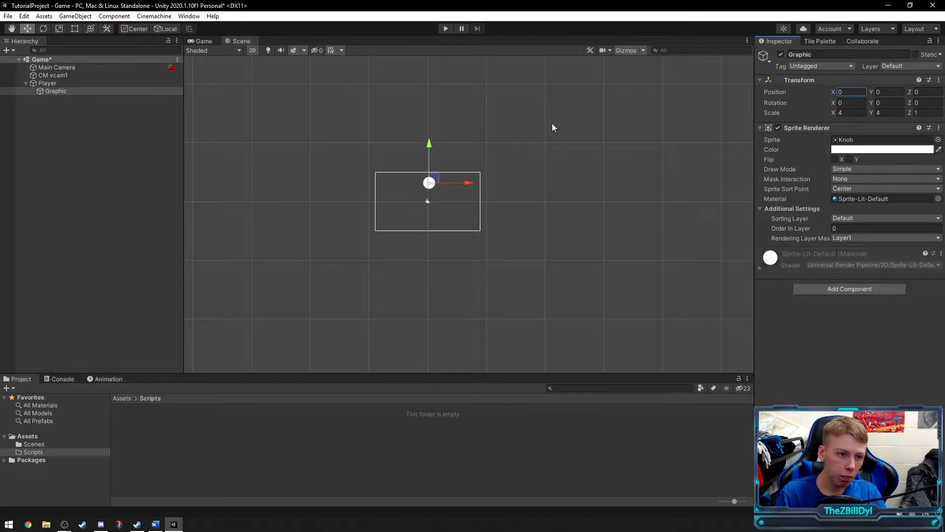
Step: Remove the Sprite Renderer component from the Player
left_click(54, 84)
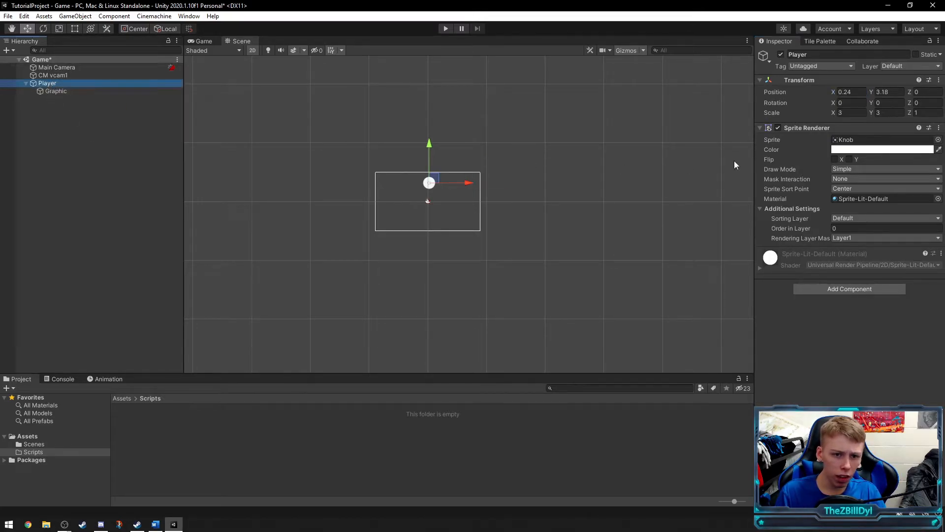
right_click(815, 129)
left_click(855, 174)
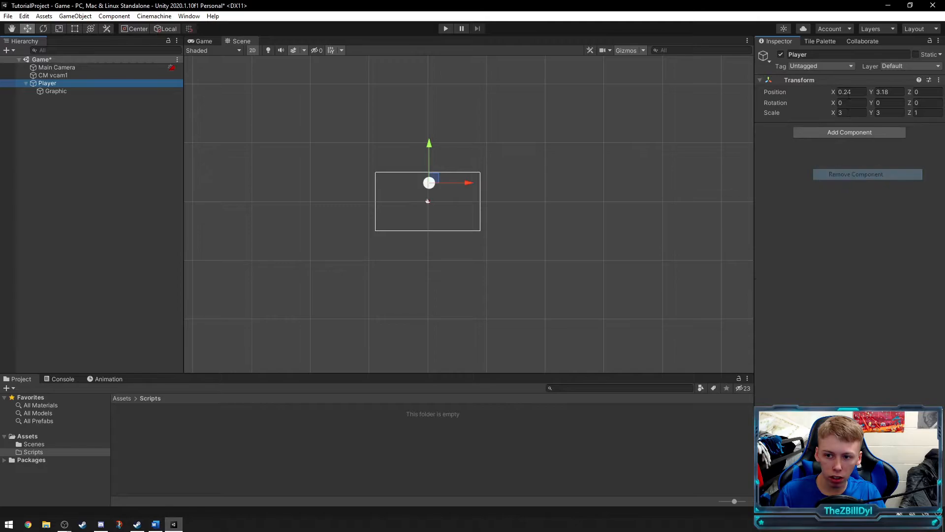
right_click(793, 81)
left_click(792, 163)
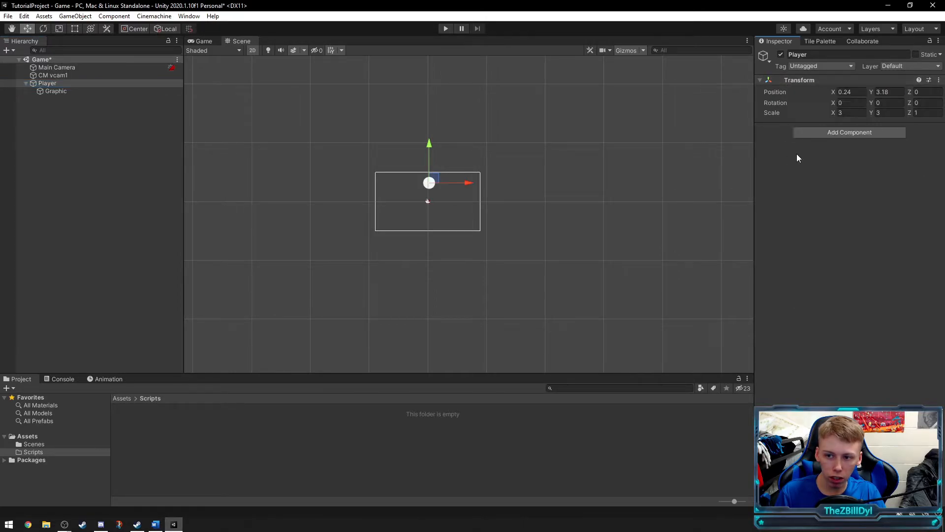
Step: Set the Player's position to 0 on both X and Y
left_click(853, 92)
type("0")
key("Tab")
type("0")
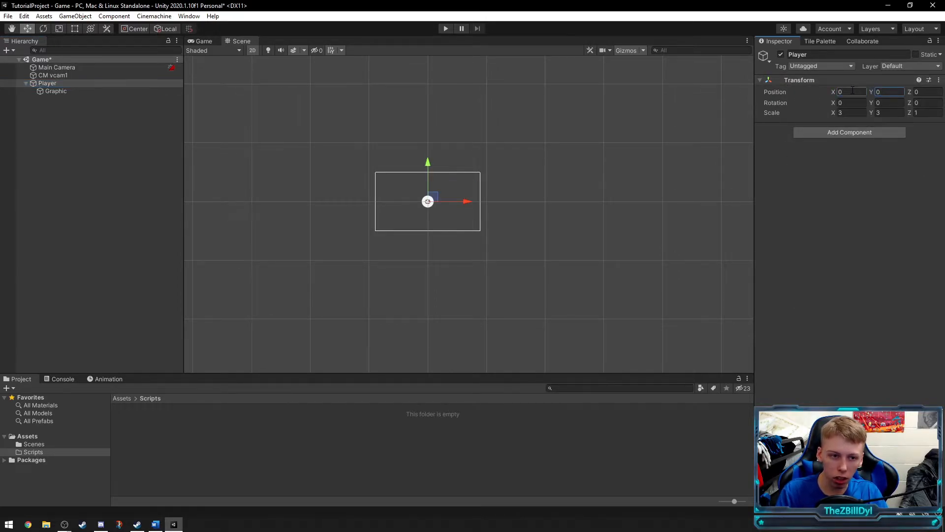
Step: Set the Graphic child's scale to 3 on X and Y and save the Game scene
left_click(55, 91)
key("f")
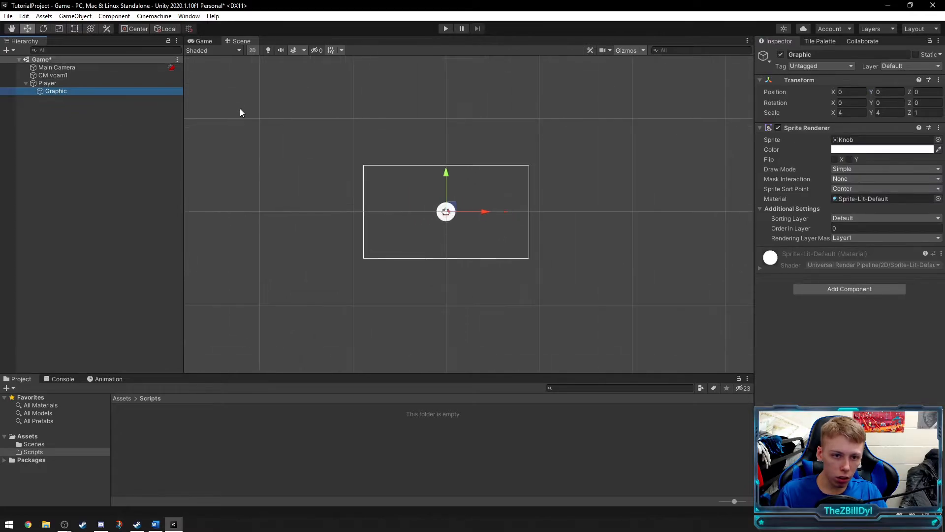
left_click(851, 112)
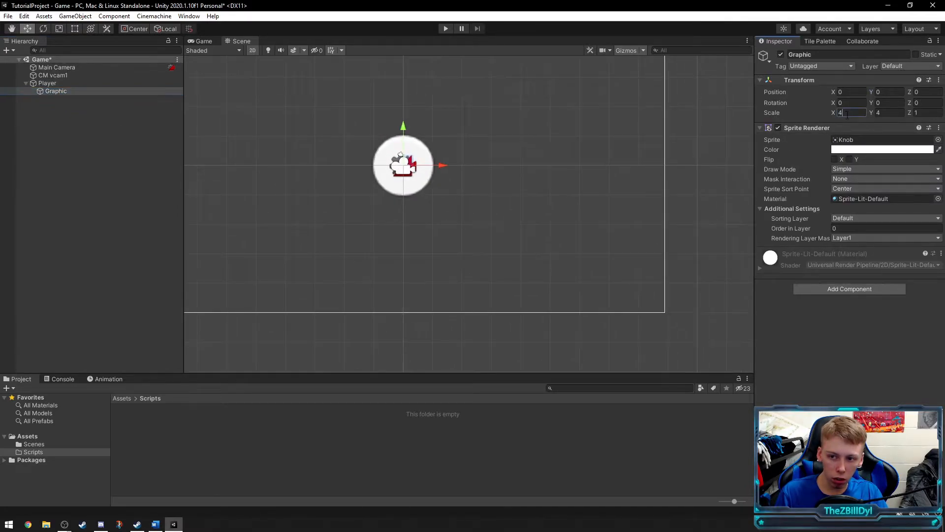
type("3")
key("Tab")
type("3")
key("Return")
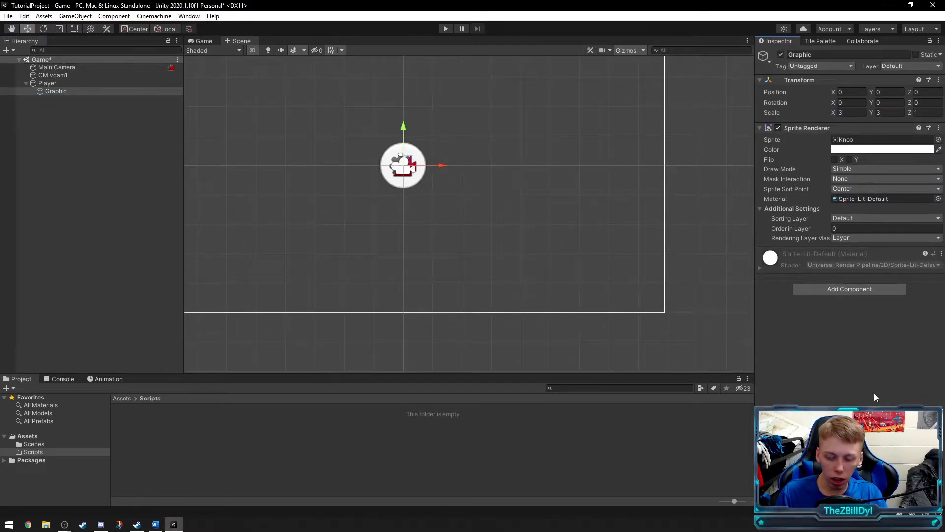
right_click(48, 59)
left_click(64, 87)
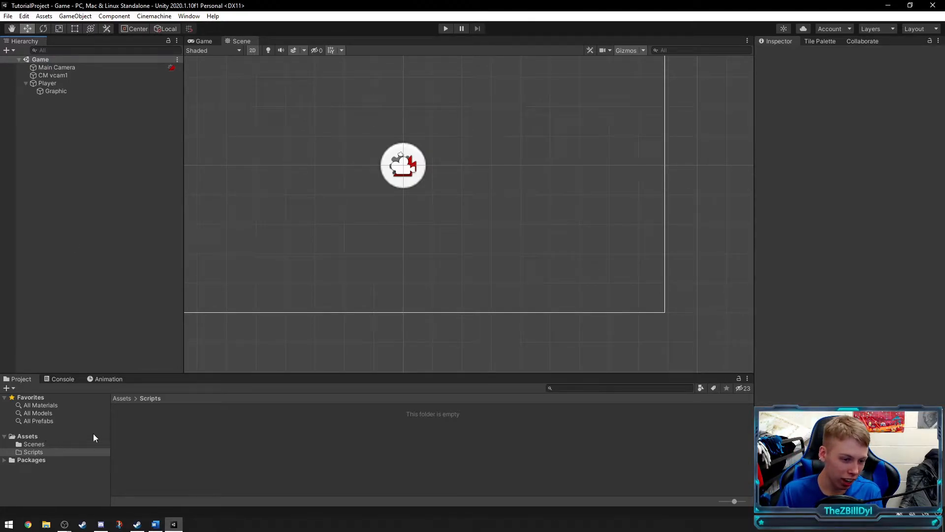
left_click(25, 82)
left_click(25, 81)
left_click(48, 84)
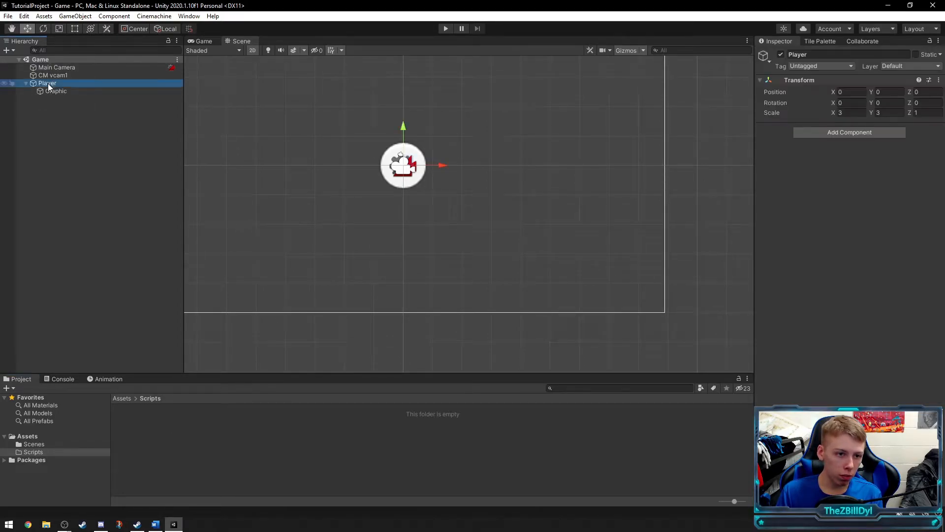
right_click(45, 82)
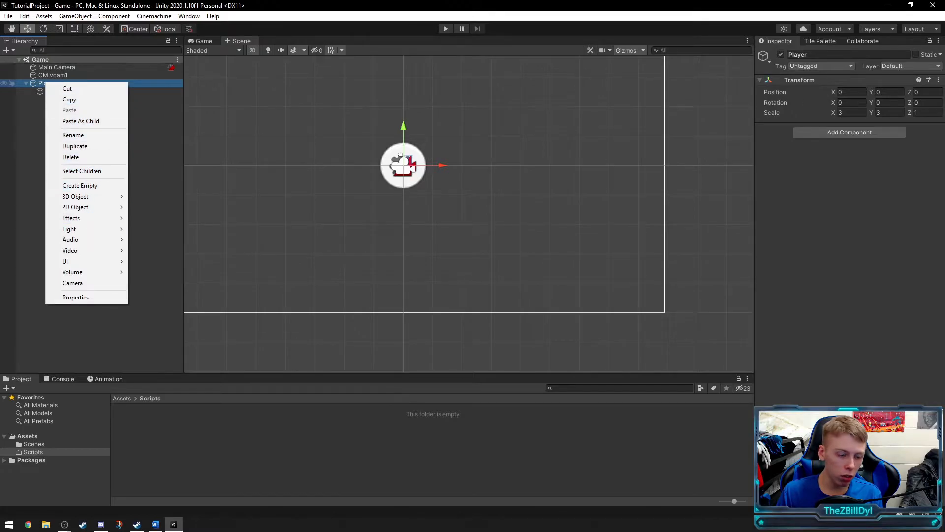
left_click(25, 182)
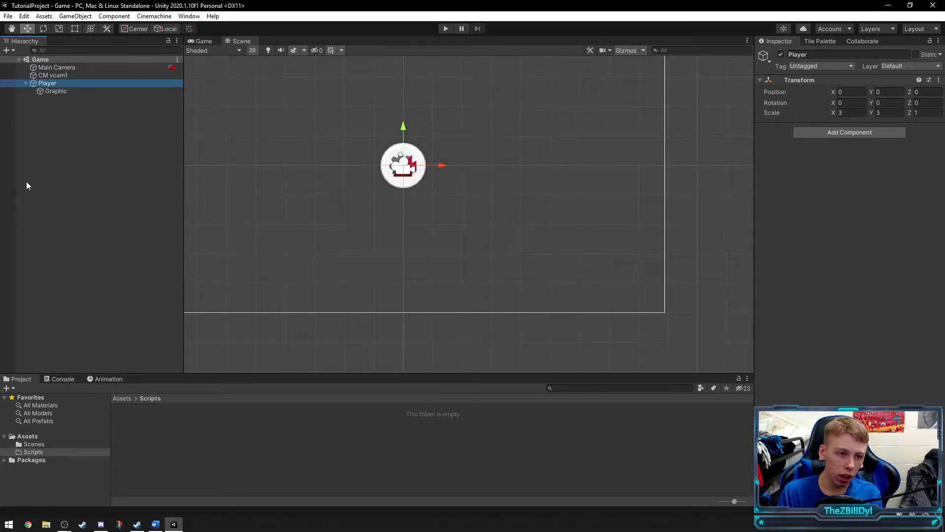
Step: Create an empty child object under the Player and rename it Hitbox
right_click(48, 84)
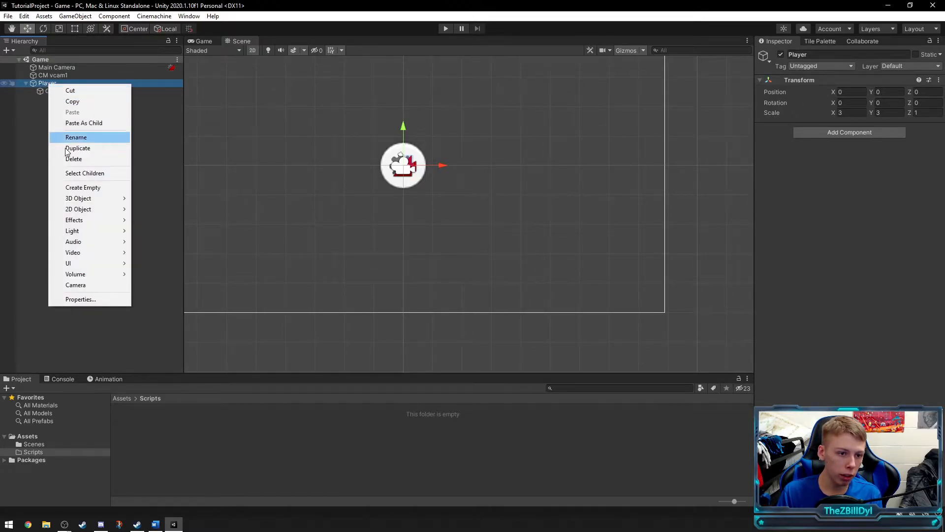
left_click(83, 187)
right_click(52, 100)
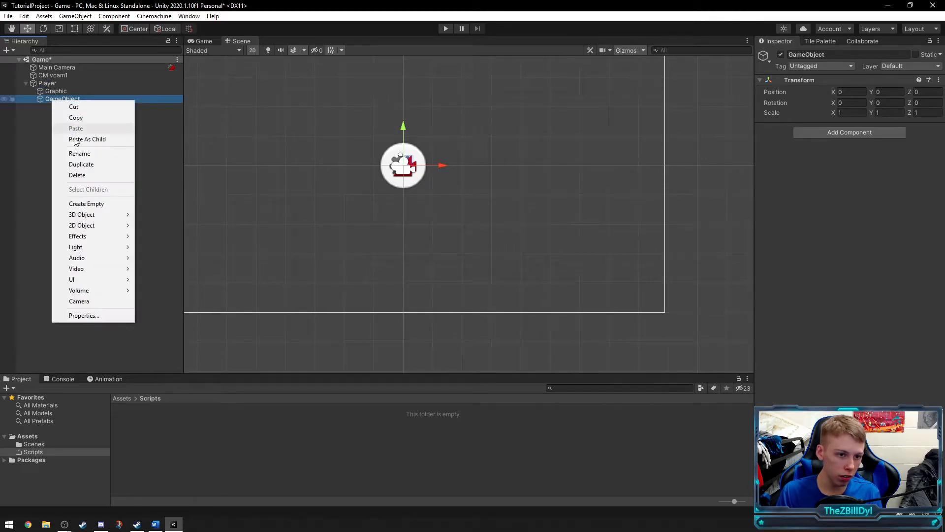
left_click(77, 153)
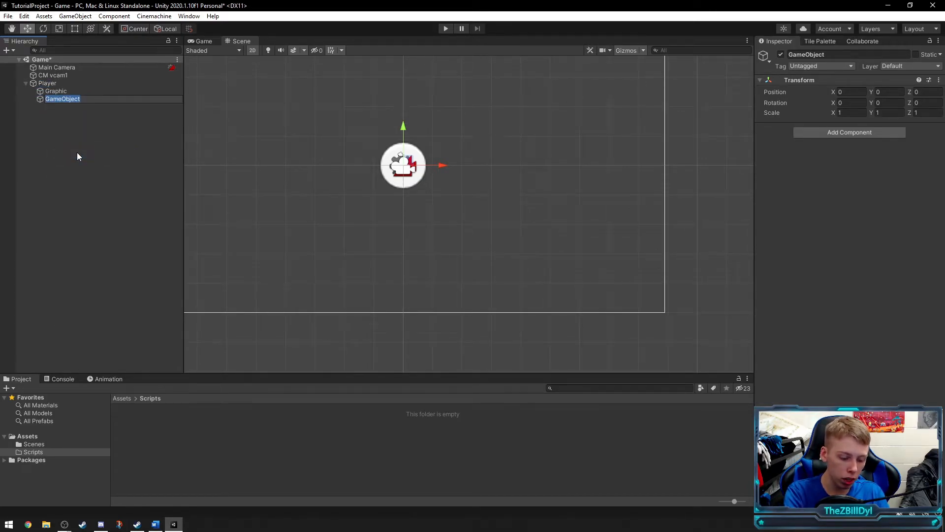
type("Hitbox")
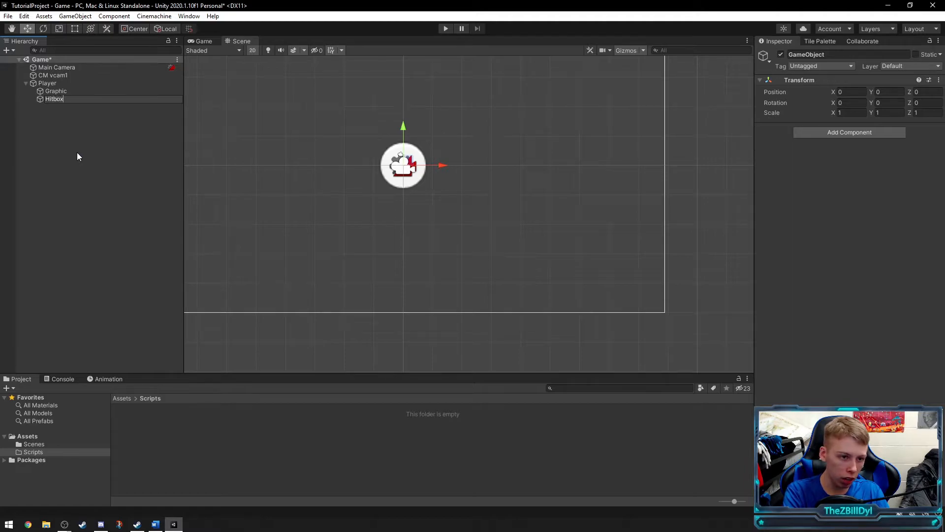
key("Return")
Step: Add a Box Collider 2D component to the Hitbox
left_click(857, 134)
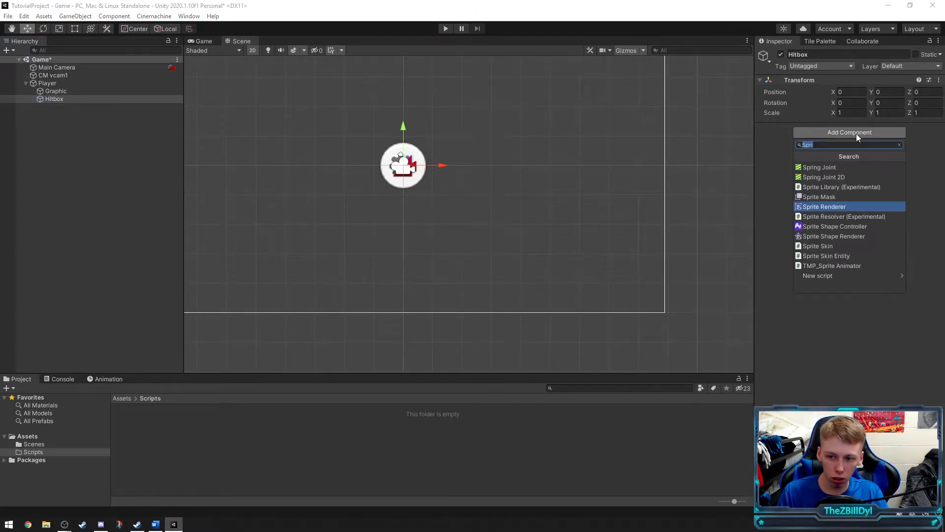
left_click(771, 166)
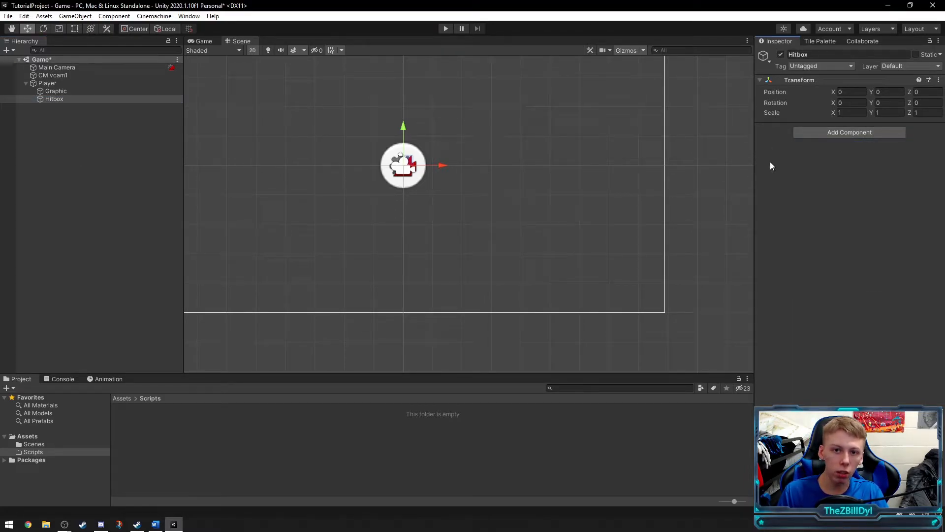
left_click(840, 132)
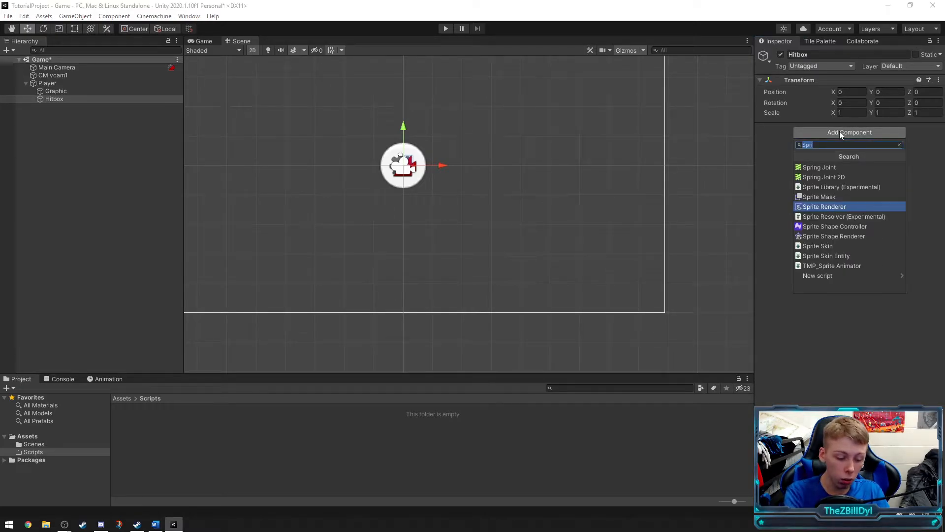
type("B")
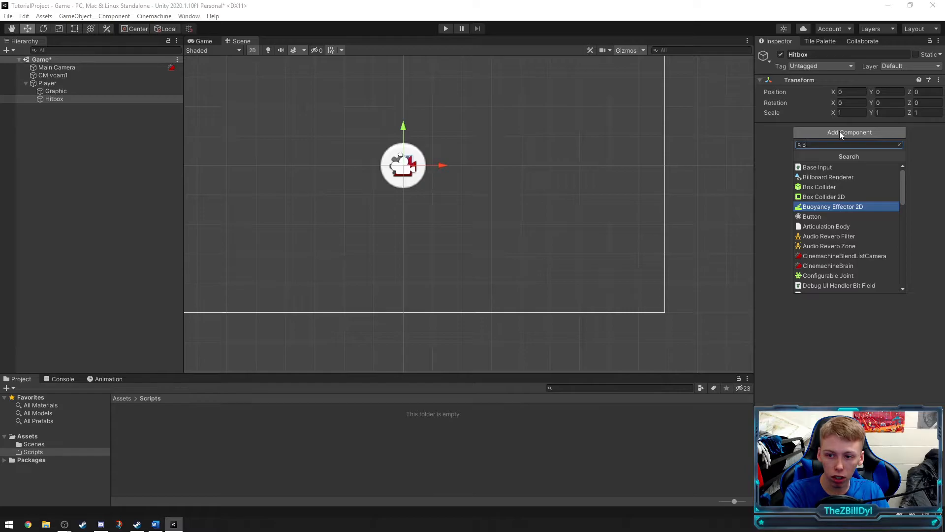
type("ox")
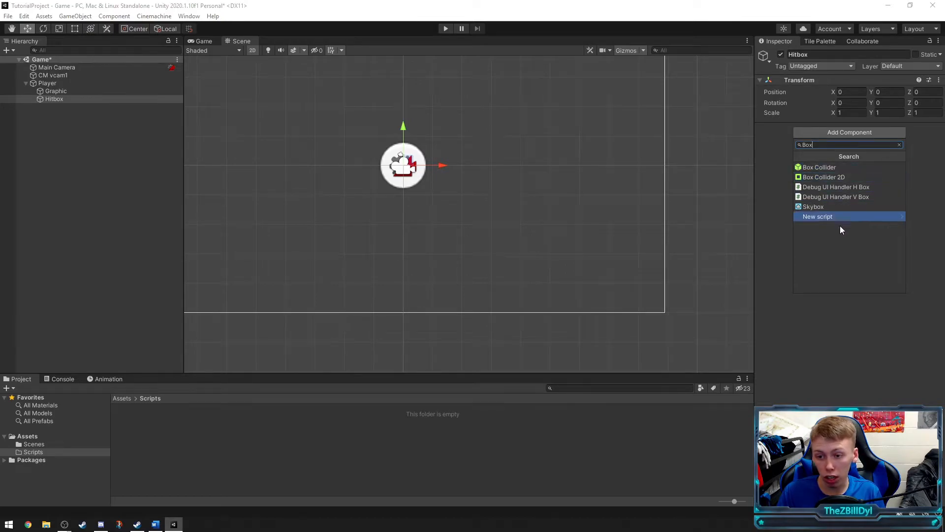
left_click(828, 178)
Step: Add a Rigidbody 2D component to the Hitbox
left_click(826, 252)
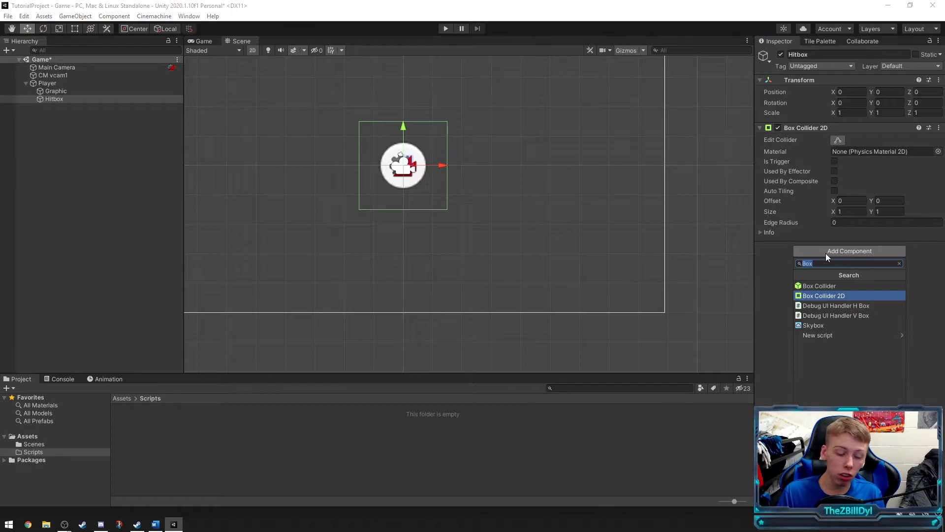
type("Rigi")
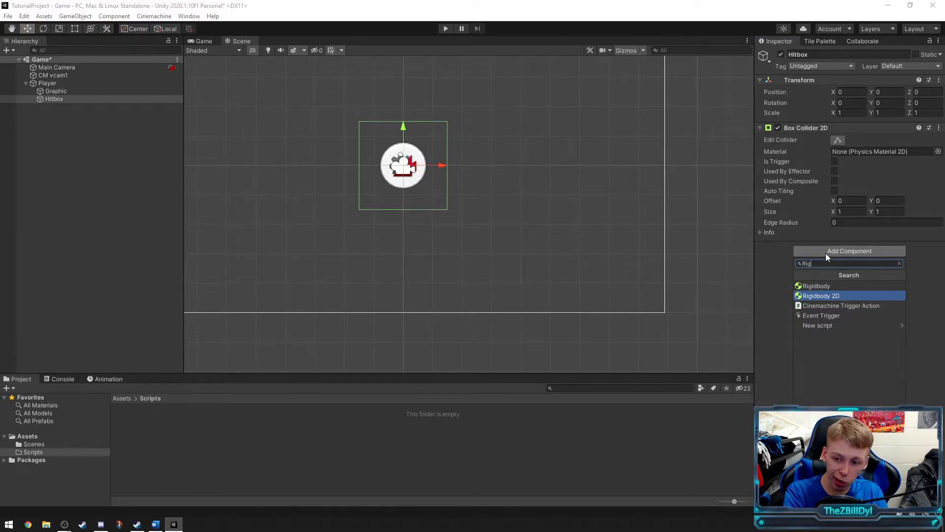
left_click(824, 296)
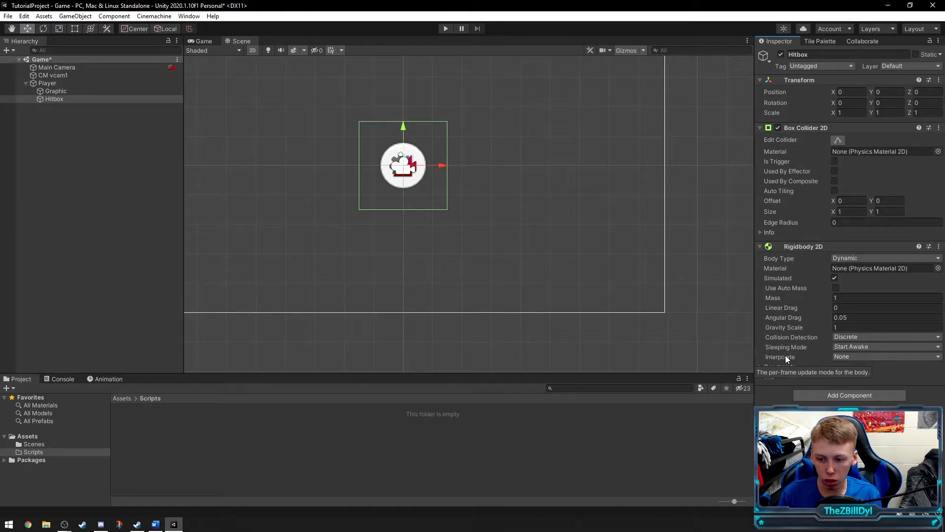
Step: Set the Hitbox Rigidbody 2D to Interpolate with Continuous collision detection, and save the scene
left_click(835, 357)
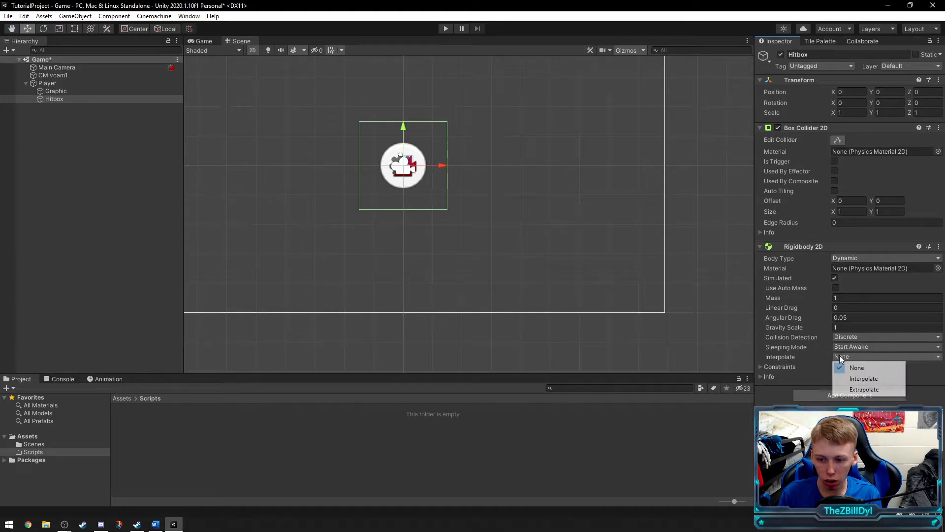
left_click(852, 379)
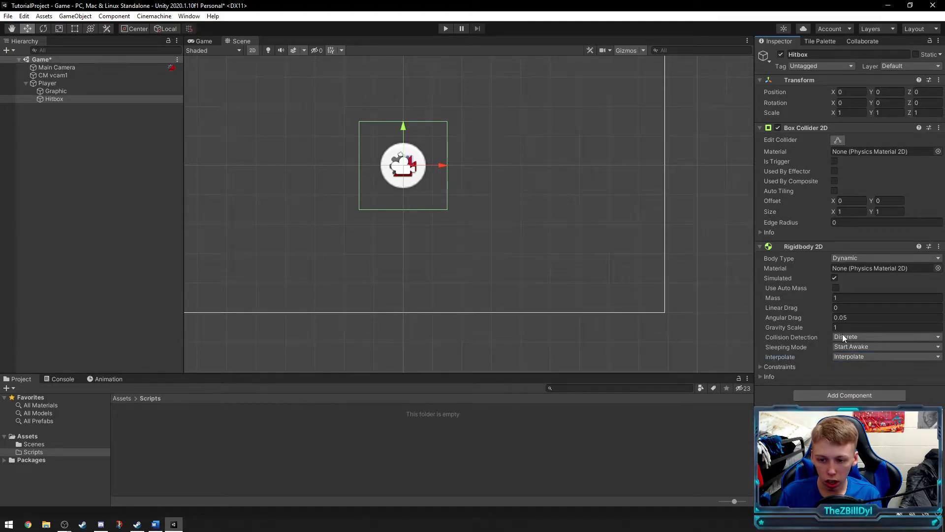
left_click(857, 337)
left_click(857, 361)
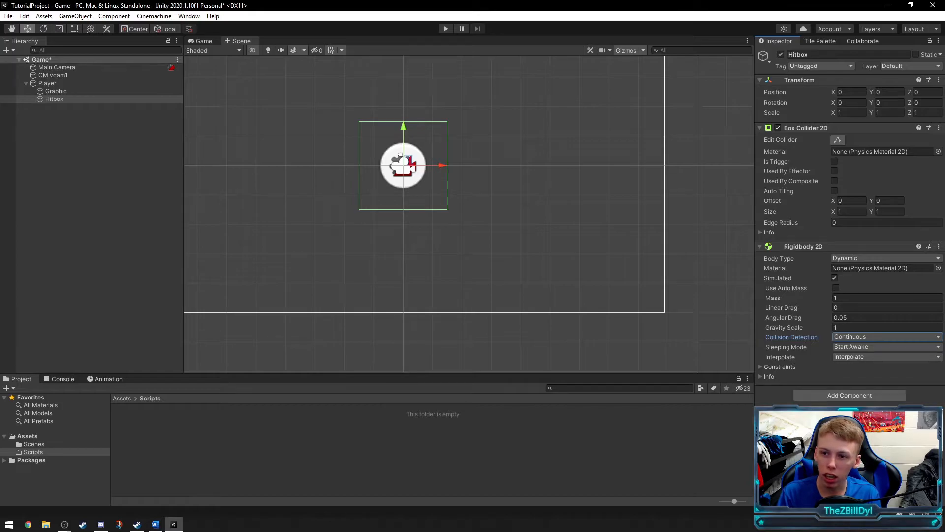
right_click(45, 60)
left_click(57, 80)
left_click(51, 84)
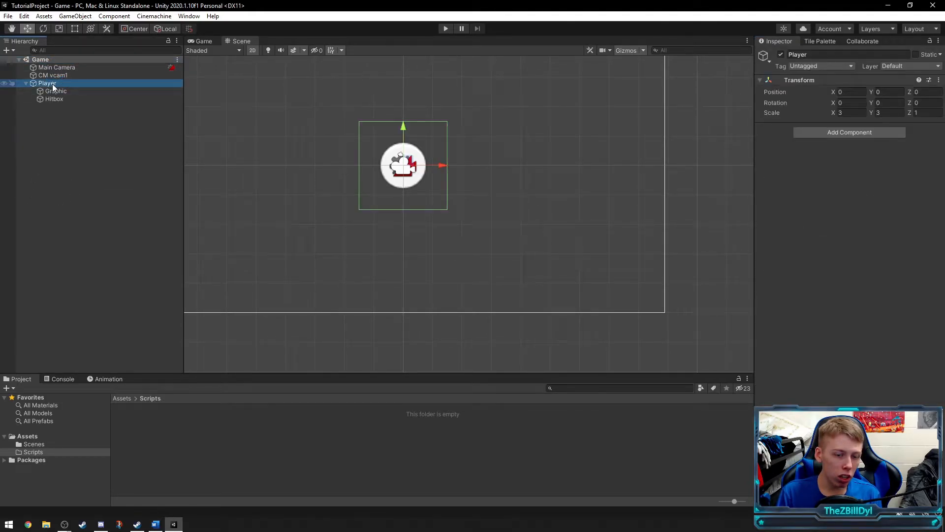
left_click(204, 40)
left_click(237, 41)
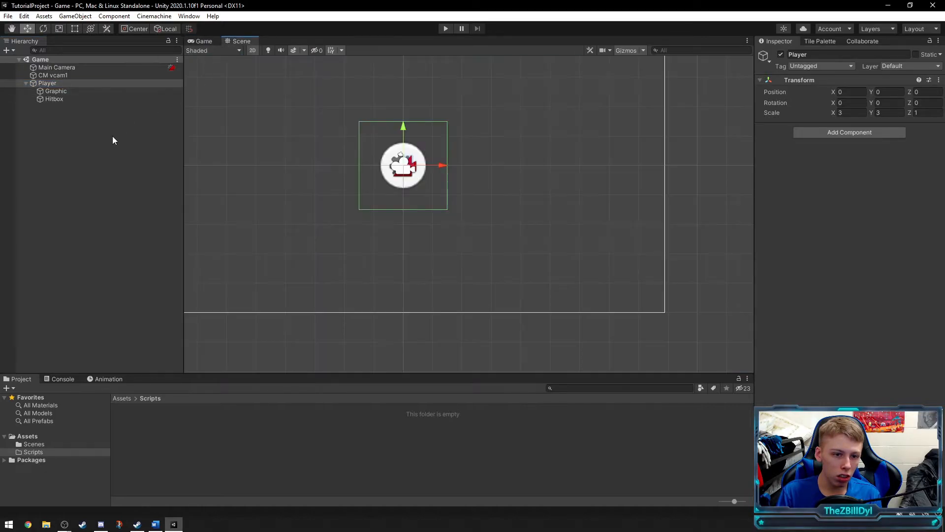
middle_click_drag(424, 235, 536, 347)
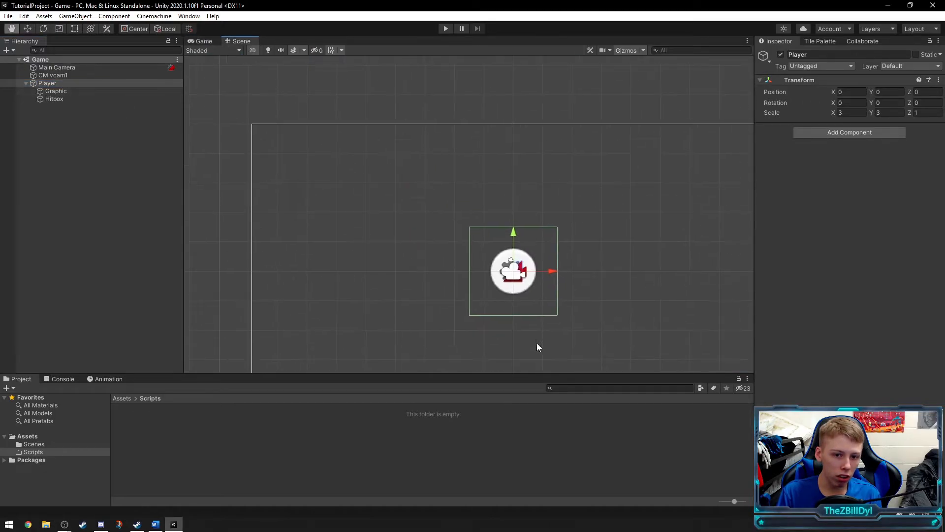
Step: Check the camera's game view and play-test the scene briefly to see whether the Player is shown
left_click(55, 76)
left_click(55, 69)
left_click(141, 169)
left_click(190, 42)
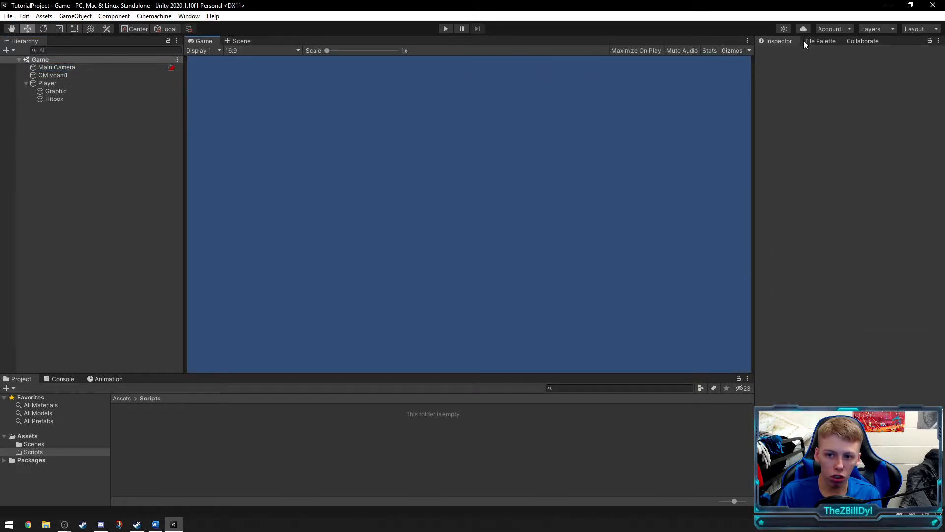
left_click(238, 41)
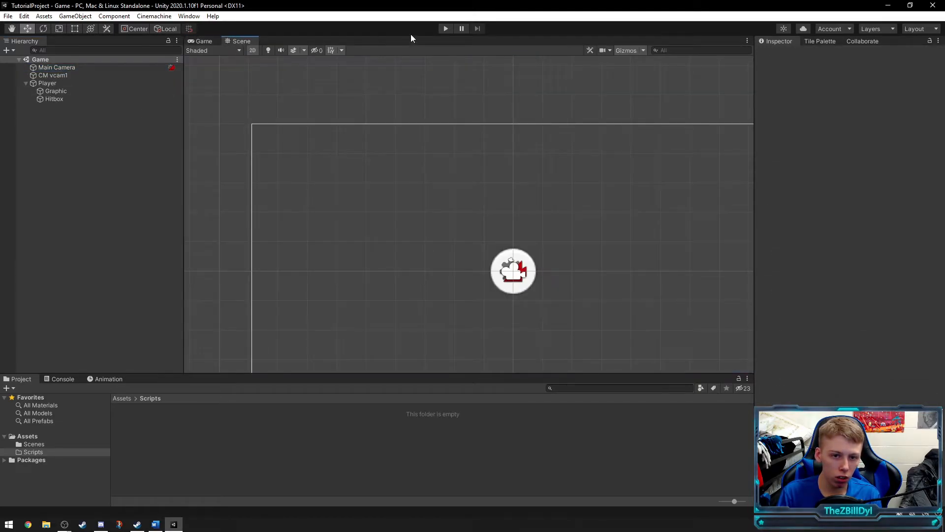
left_click(444, 29)
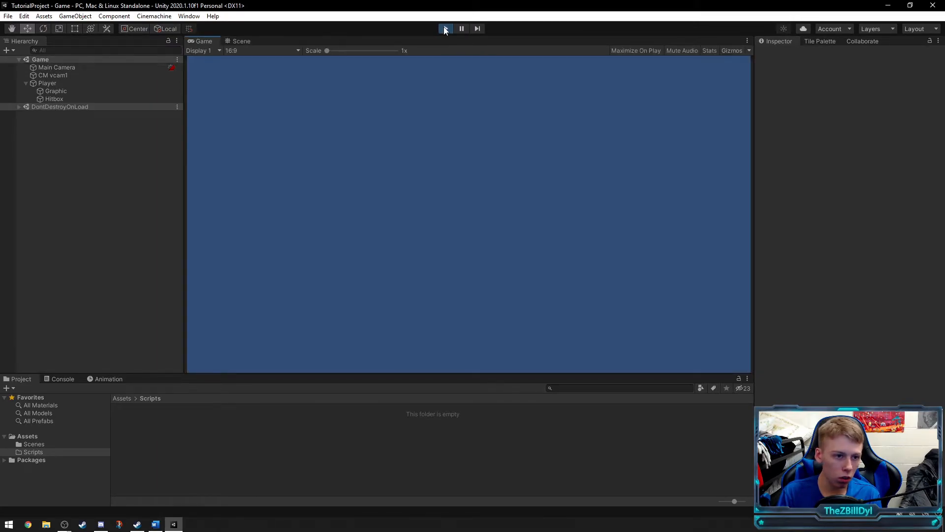
left_click(445, 29)
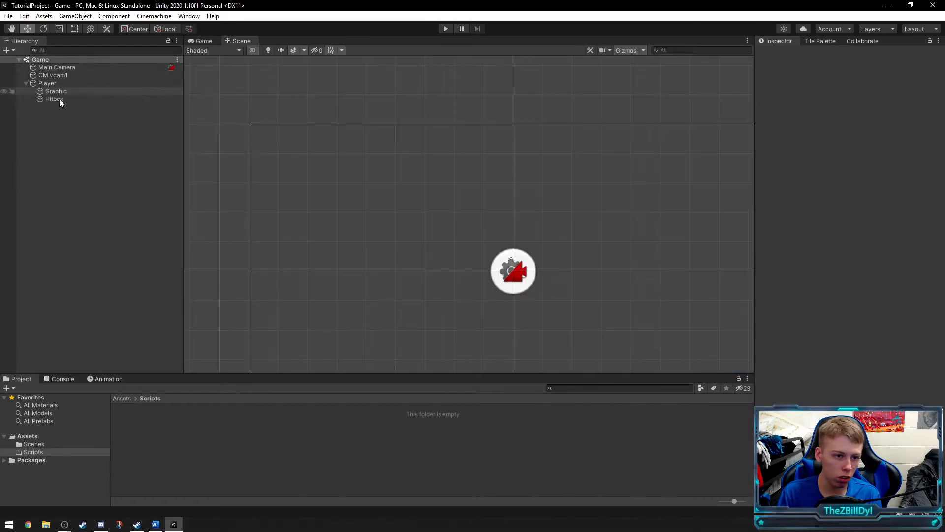
Step: Try to set the Main Camera's Z position to -10
left_click(55, 69)
left_click(60, 75)
left_click(47, 114)
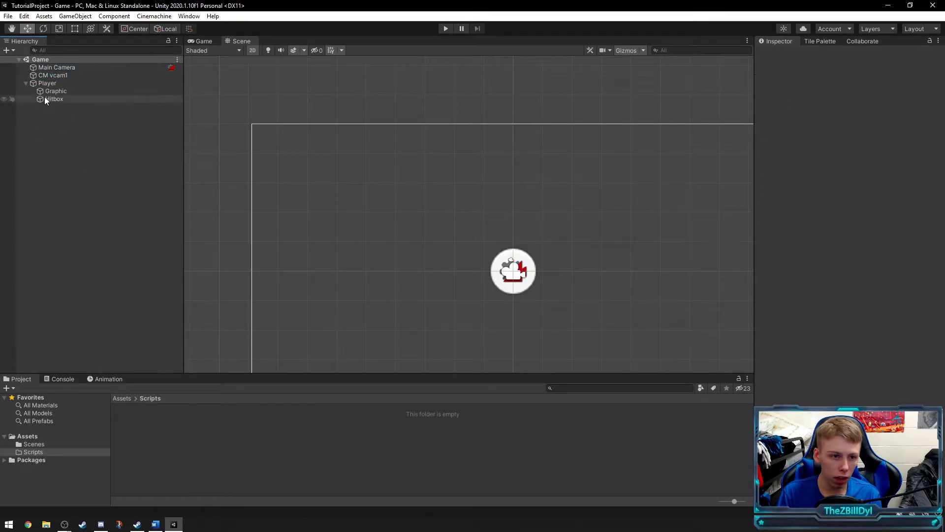
left_click(58, 68)
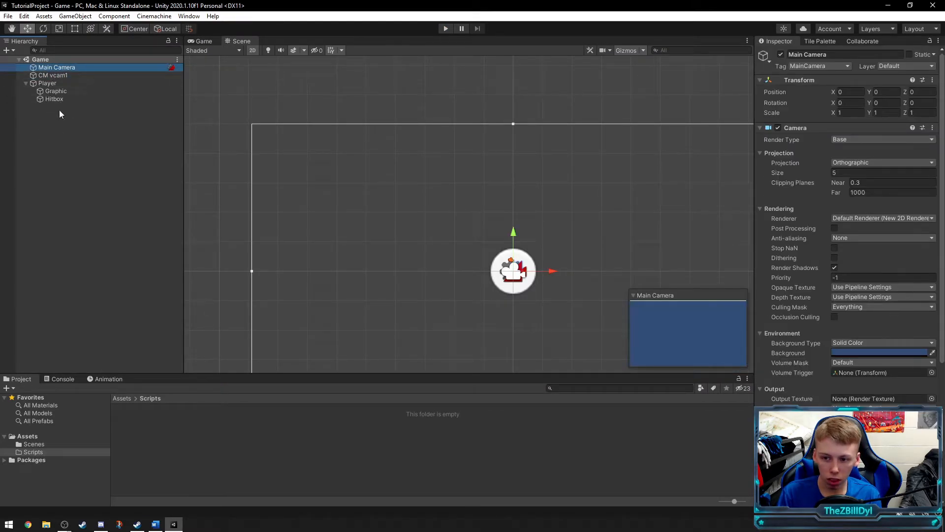
left_click(67, 76)
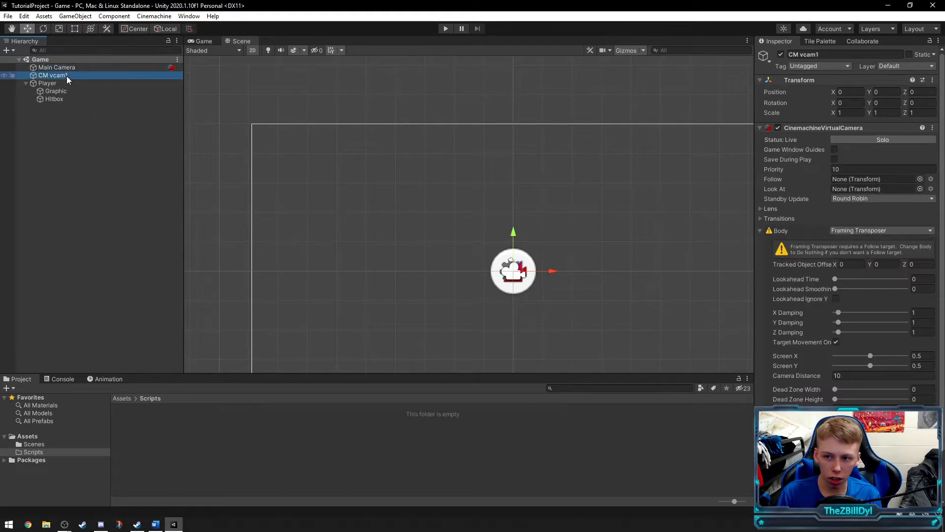
left_click(57, 69)
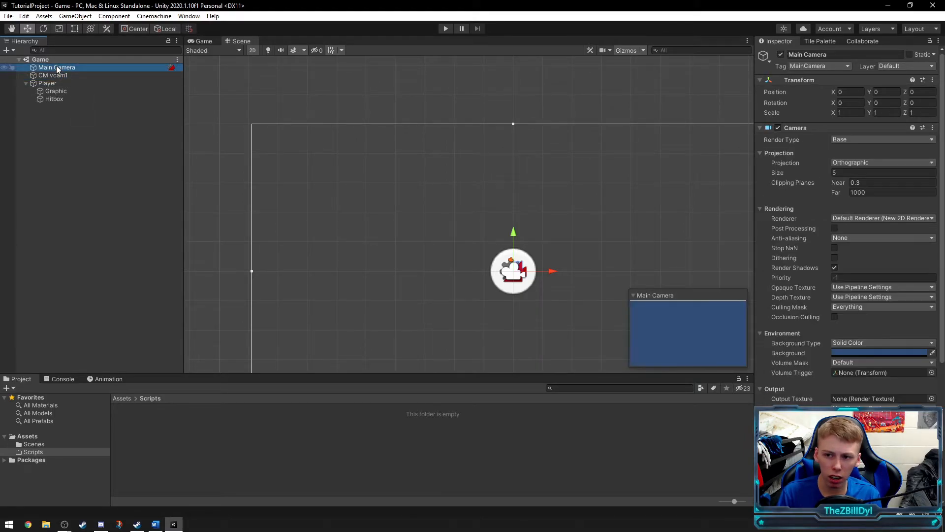
left_click(922, 93)
type("-10")
key("Return")
Step: Set the Z position of the CM vcam1 virtual camera to -10 and save the scene
left_click(69, 76)
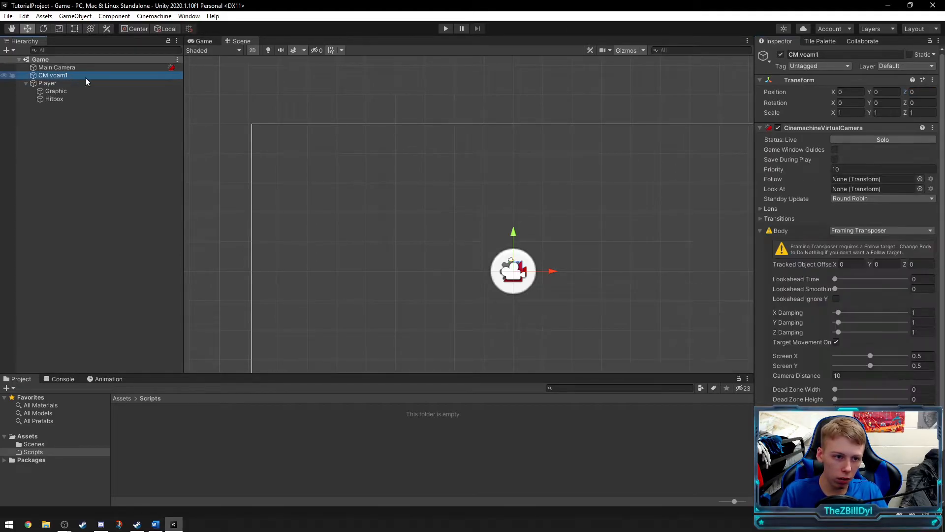
left_click(919, 92)
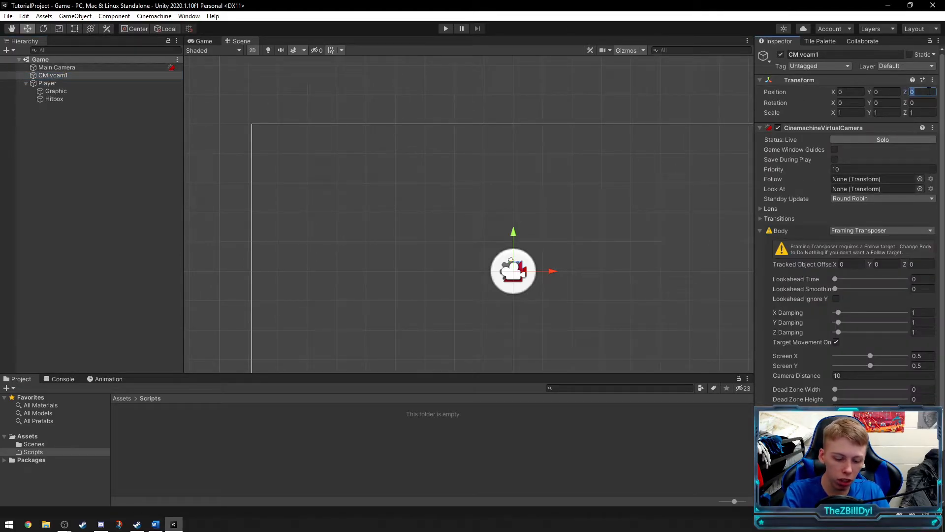
type("-10")
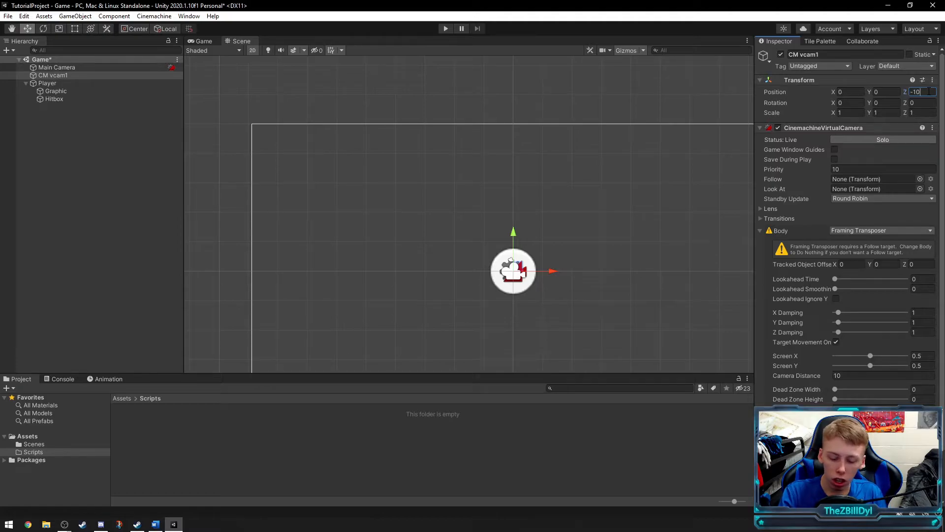
left_click(82, 116)
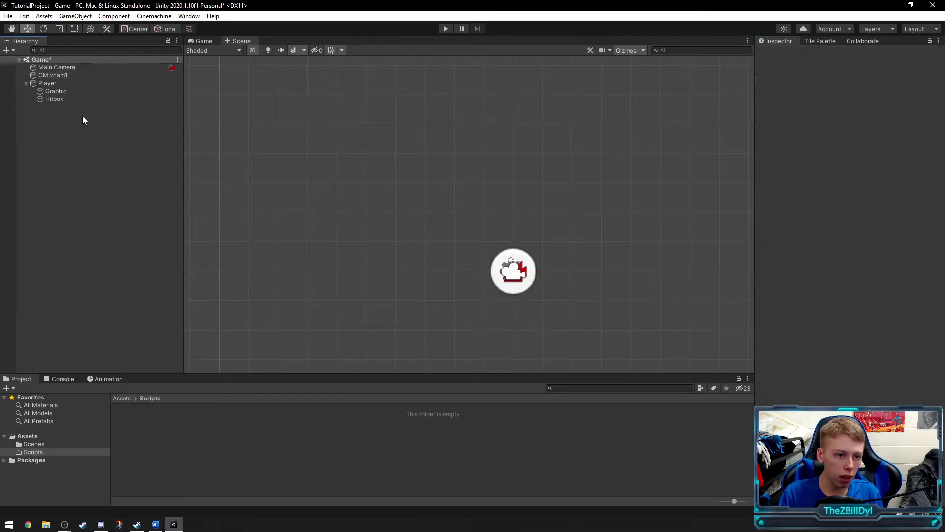
left_click(66, 76)
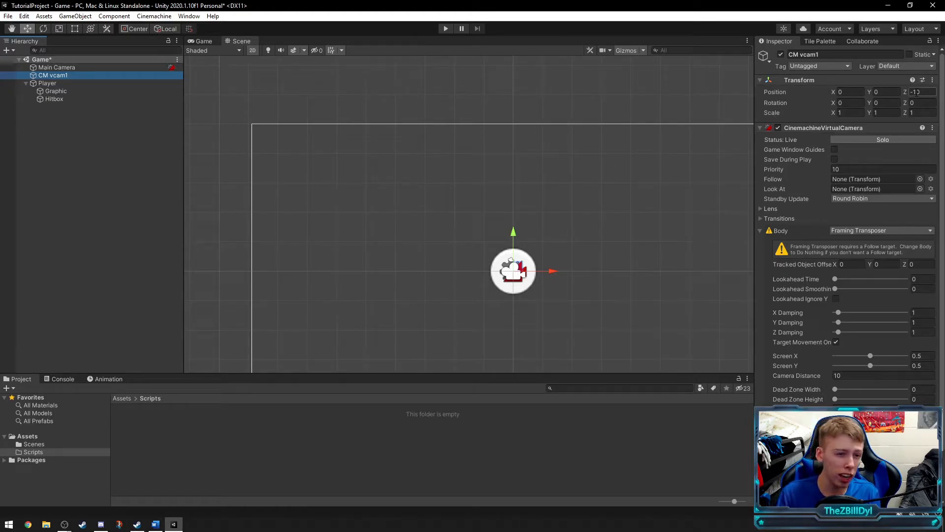
right_click(53, 60)
left_click(82, 81)
left_click(59, 74)
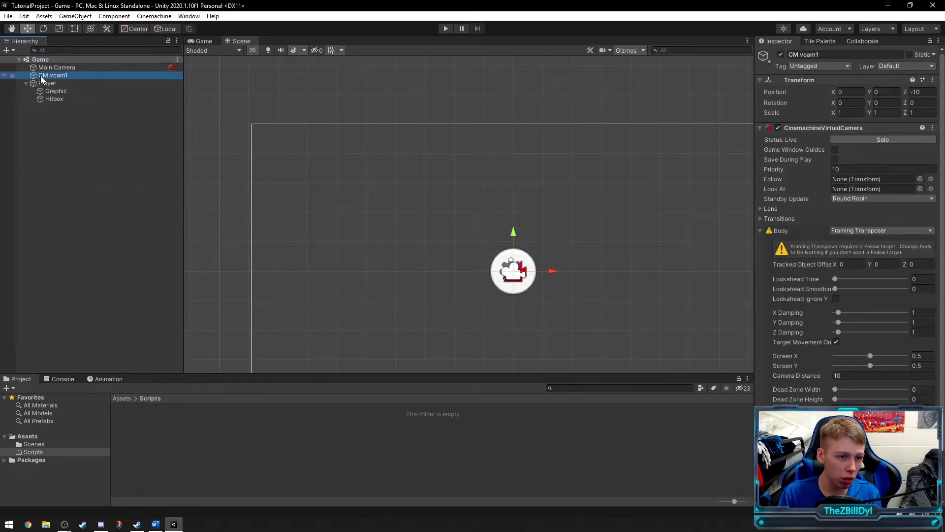
left_click(103, 212)
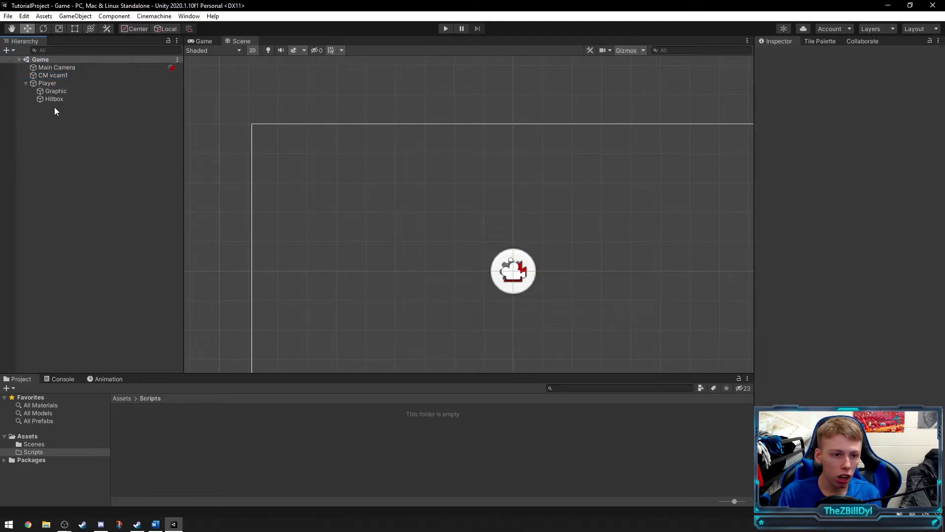
Step: Examine in a 3D scene view how the virtual camera sits relative to the Player, and return to 2D
left_click(69, 75)
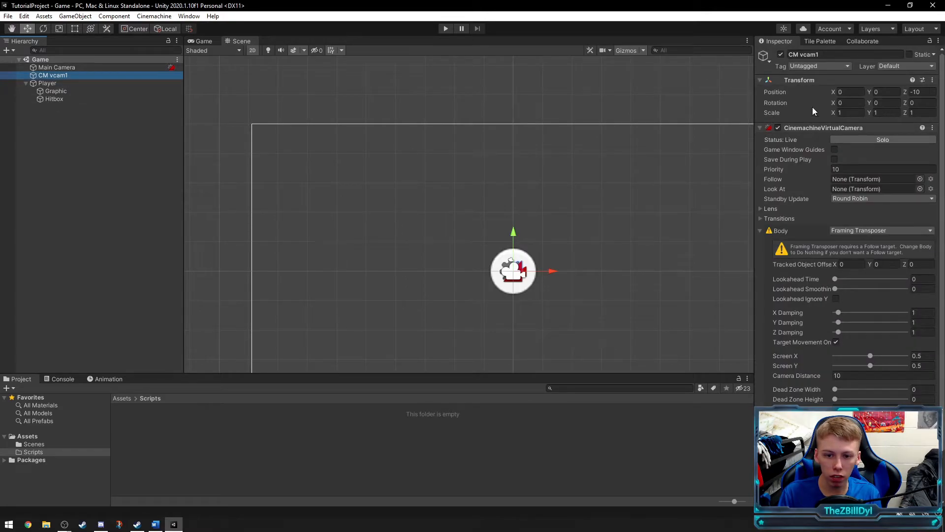
left_click(214, 41)
left_click(241, 41)
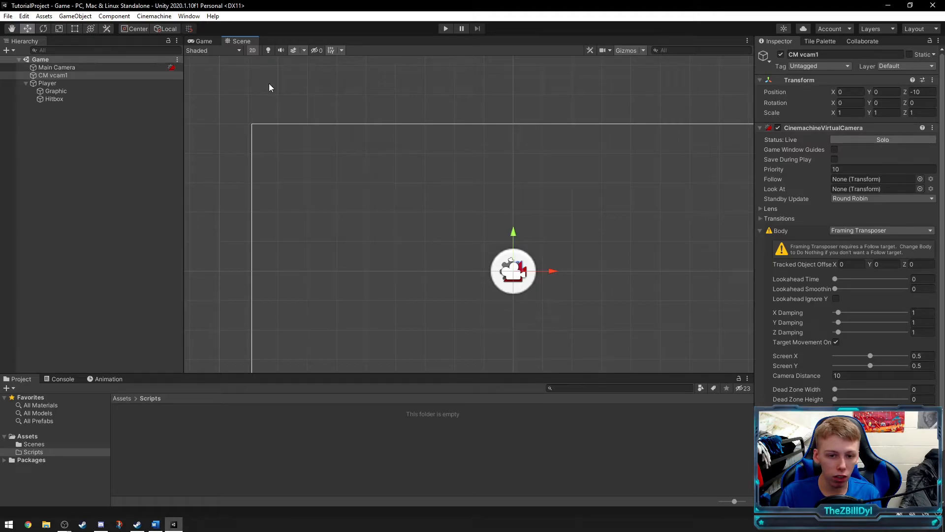
left_click(252, 51)
right_click_drag(476, 275, 621, 236)
key("w")
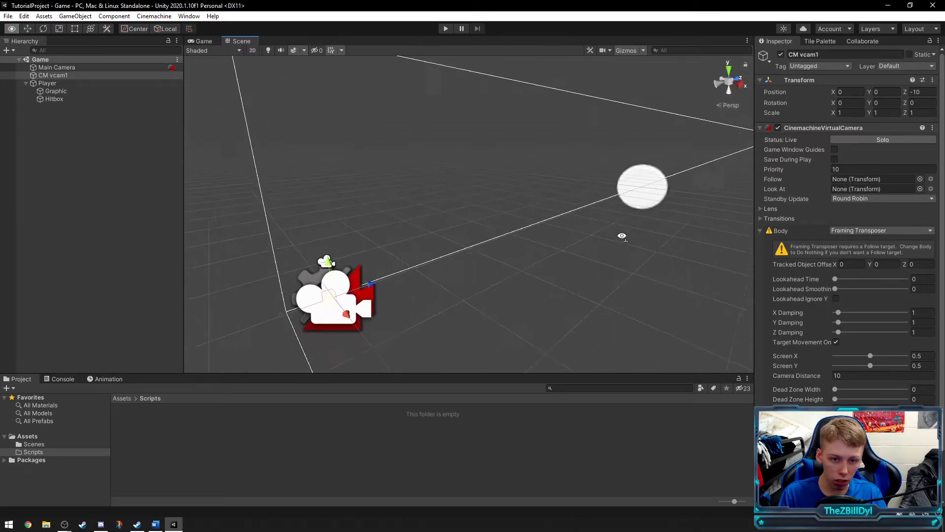
right_click_drag(405, 120, 527, 154)
key("w")
right_click_drag(548, 194, 355, 209)
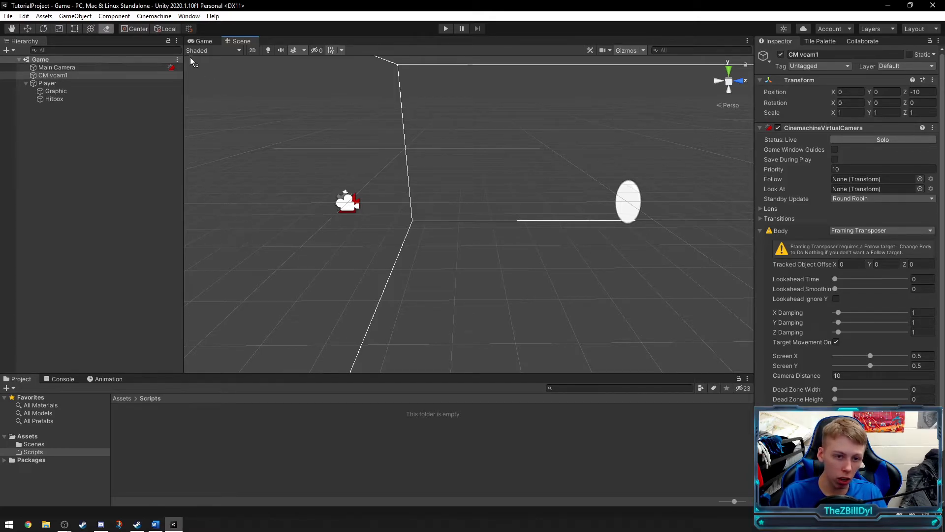
left_click_drag(399, 225, 519, 220, "alt")
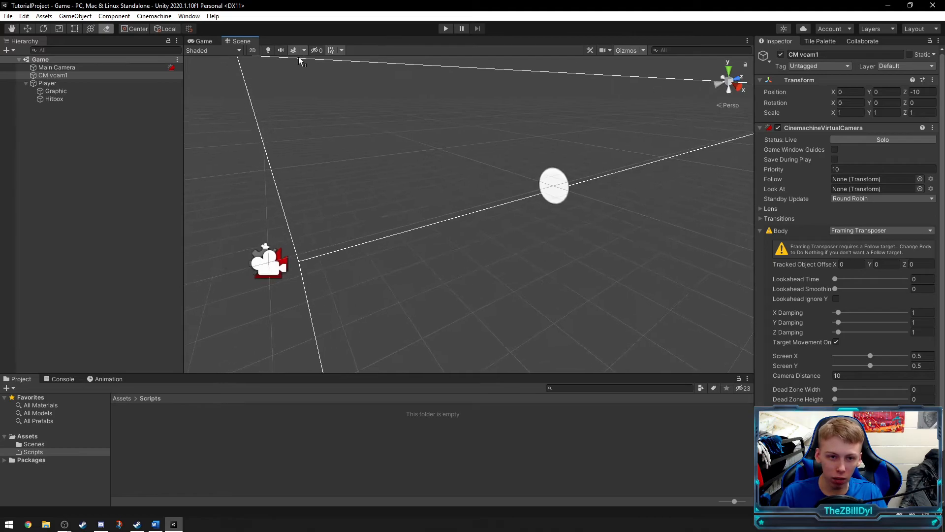
left_click(252, 50)
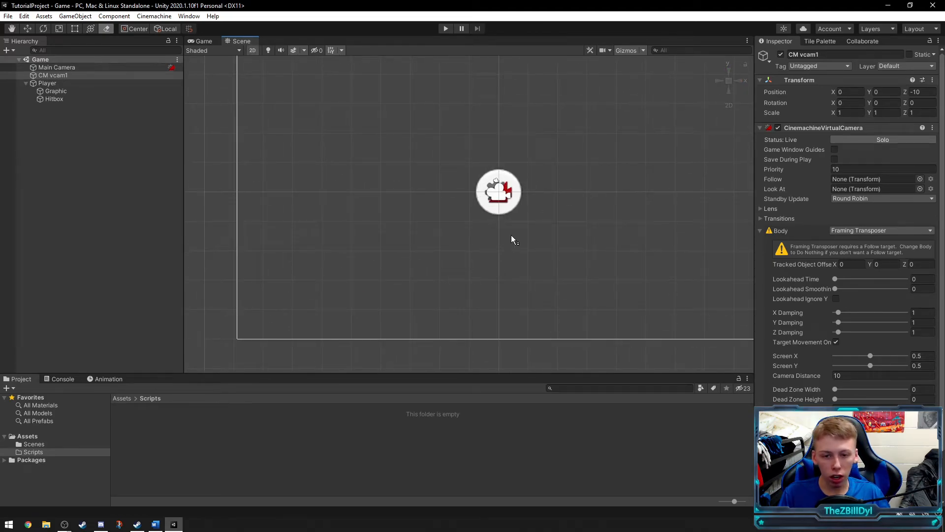
Step: Play-test the game, checking the Graphic and Hitbox transforms while it runs, and stop it
left_click(202, 41)
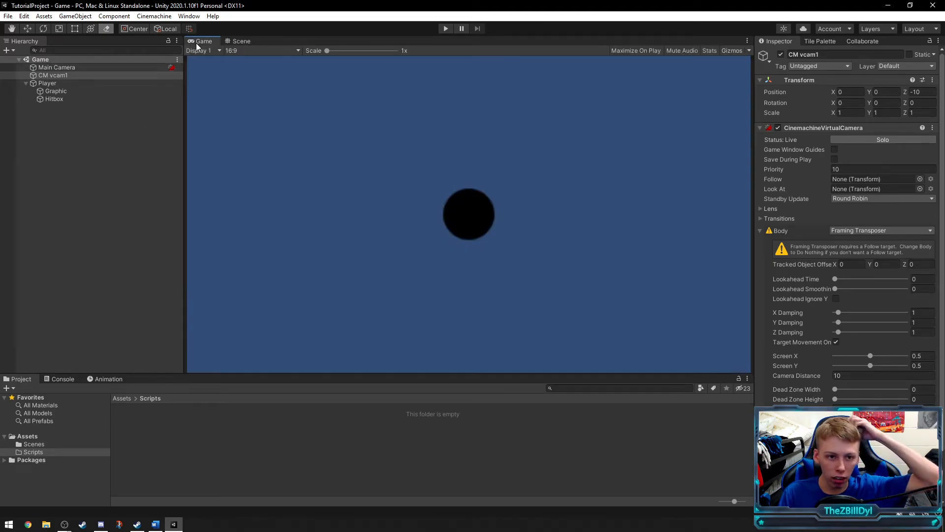
left_click(442, 28)
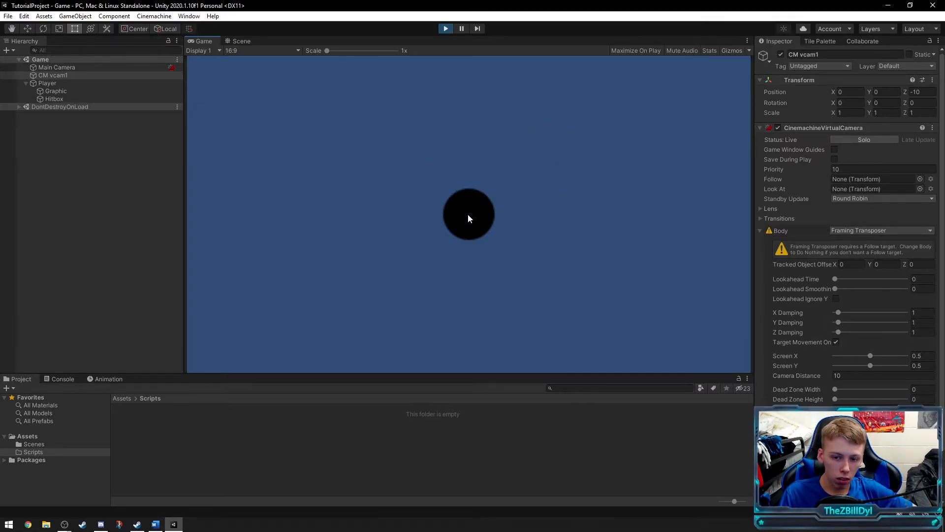
left_click(66, 91)
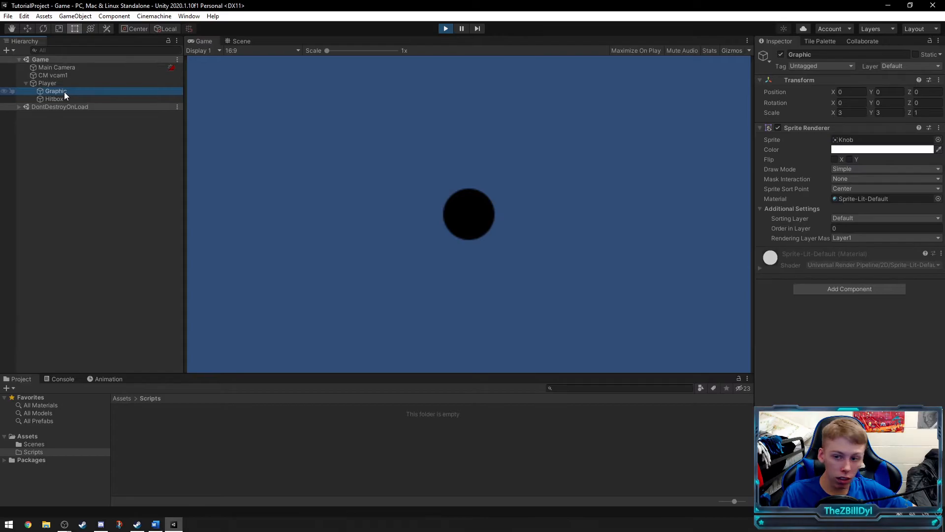
left_click(70, 99)
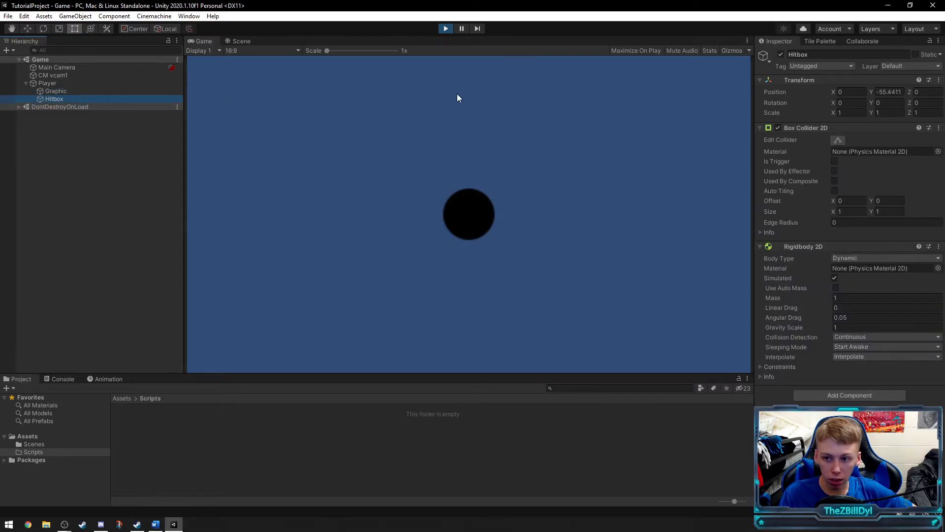
left_click(444, 27)
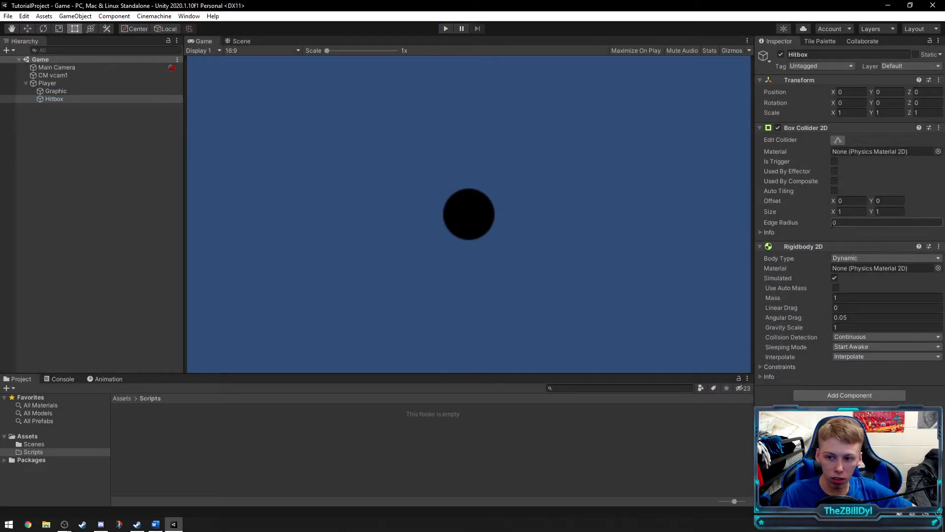
Step: Remove the Rigidbody 2D component from the Hitbox and add a Rigidbody 2D to the parent Player
right_click(801, 246)
left_click(831, 289)
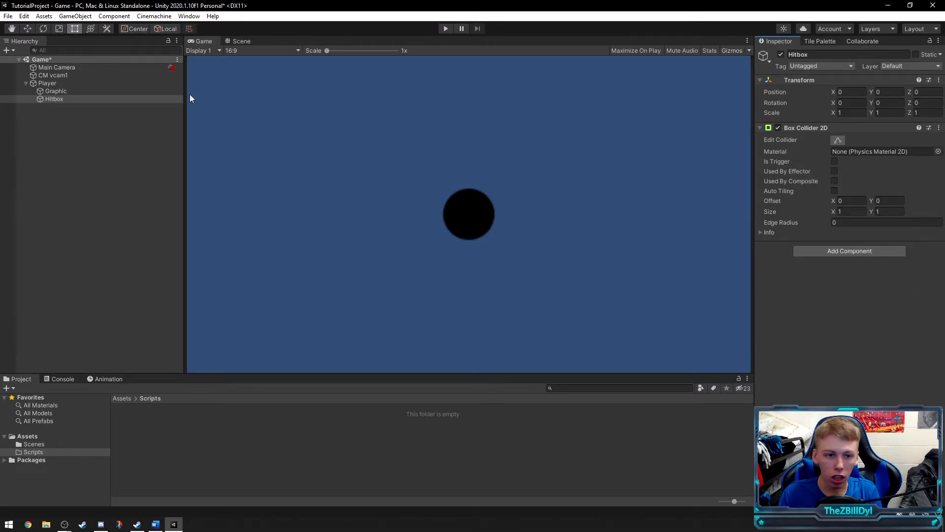
left_click(49, 83)
left_click(849, 131)
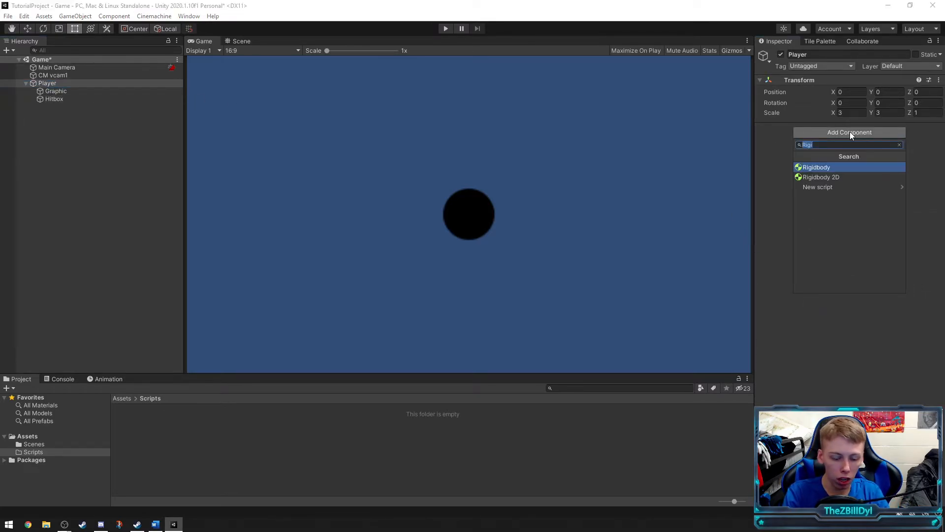
left_click(837, 165)
Step: Set the Player's Rigidbody 2D to Continuous collision detection with Interpolate, and save the scene
left_click(840, 228)
left_click(843, 222)
left_click(845, 219)
left_click(843, 240)
left_click(841, 238)
left_click(844, 258)
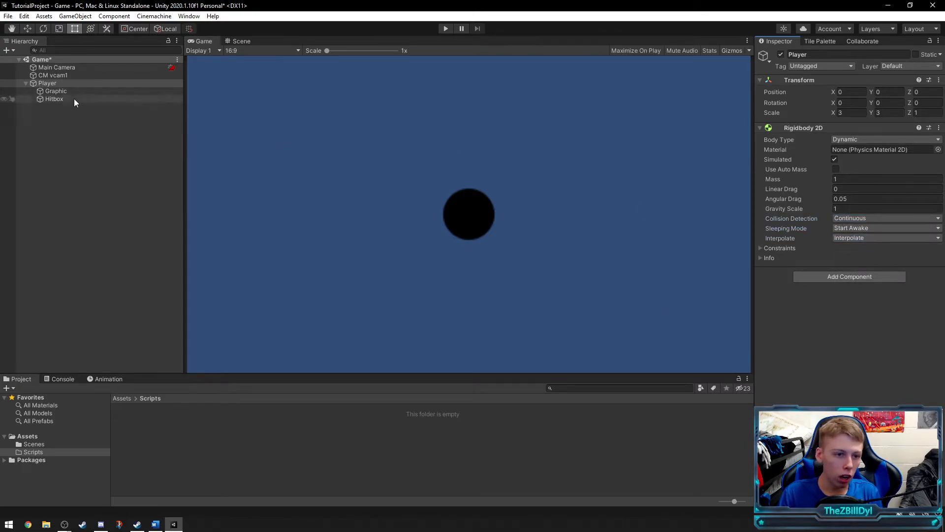
right_click(37, 60)
left_click(61, 78)
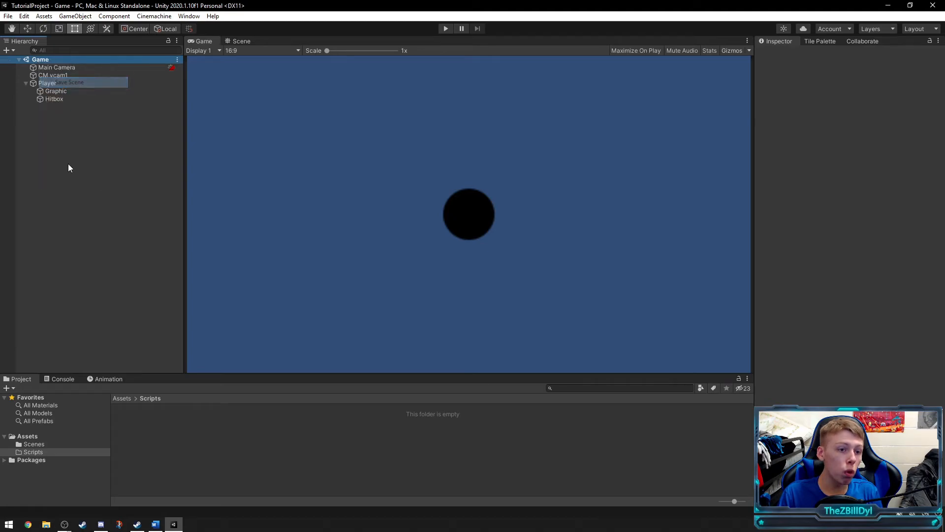
Step: Review the Hitbox's Box Collider 2D and the Player's Rigidbody 2D settings
left_click(54, 99)
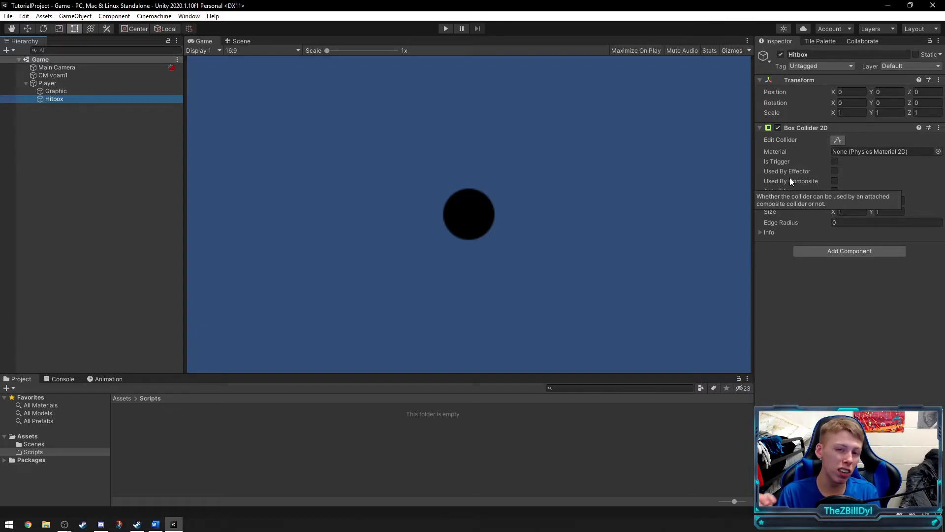
left_click(32, 186)
left_click(51, 84)
left_click(55, 98)
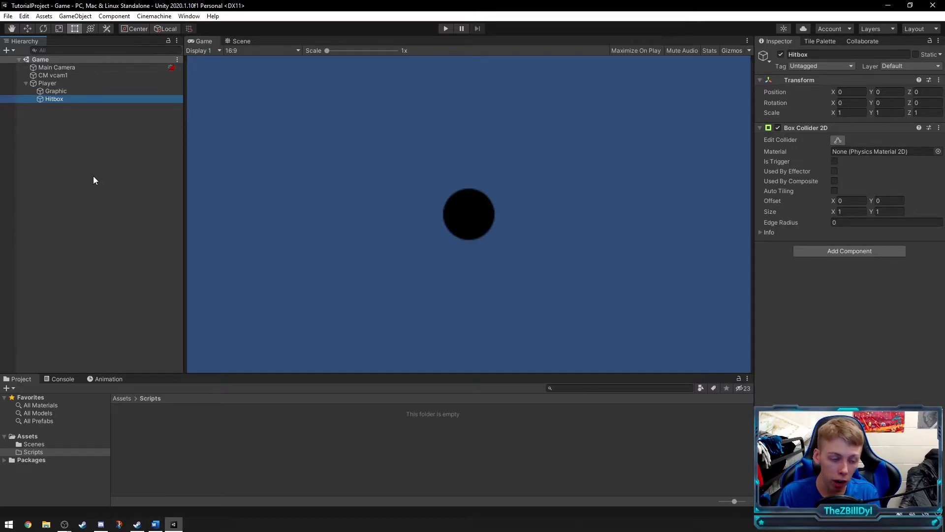
left_click(48, 82)
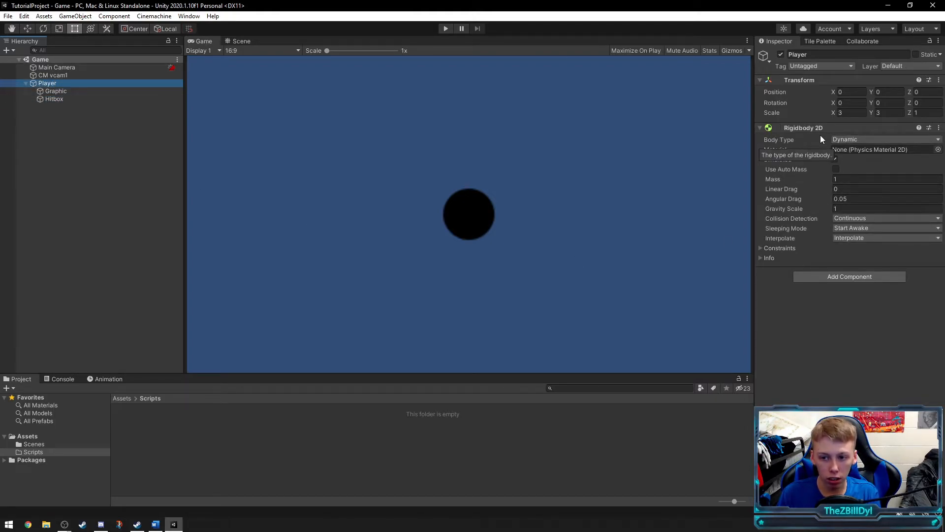
Step: Play-test the scene to check how the Player moves under gravity, and stop it
left_click(445, 28)
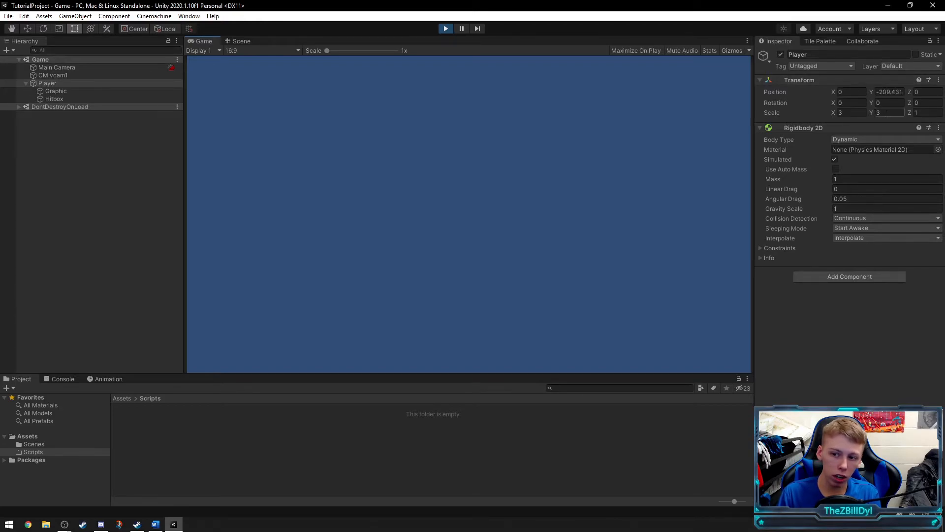
left_click(439, 28)
left_click(22, 183)
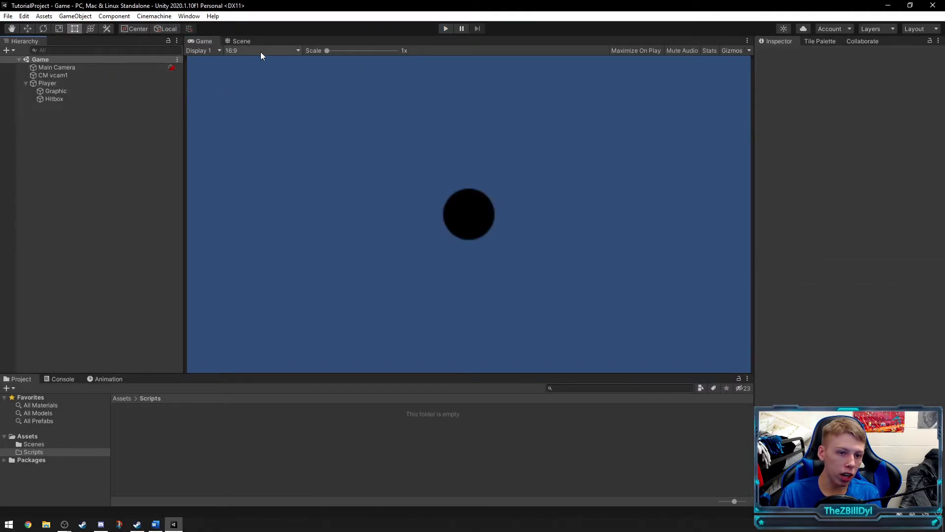
Step: Add a Global Light 2D to the scene and save the Game scene
right_click(84, 144)
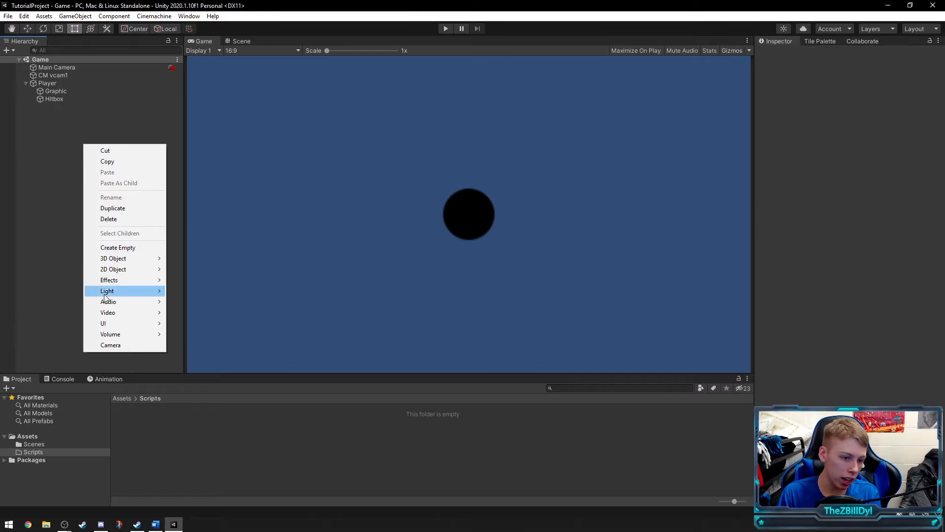
mouse_move(104, 295)
mouse_move(199, 292)
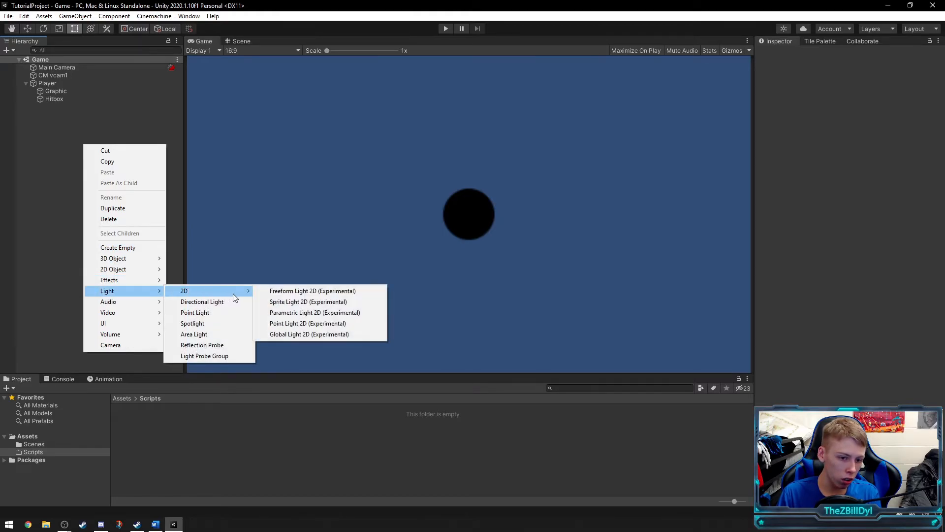
left_click(282, 334)
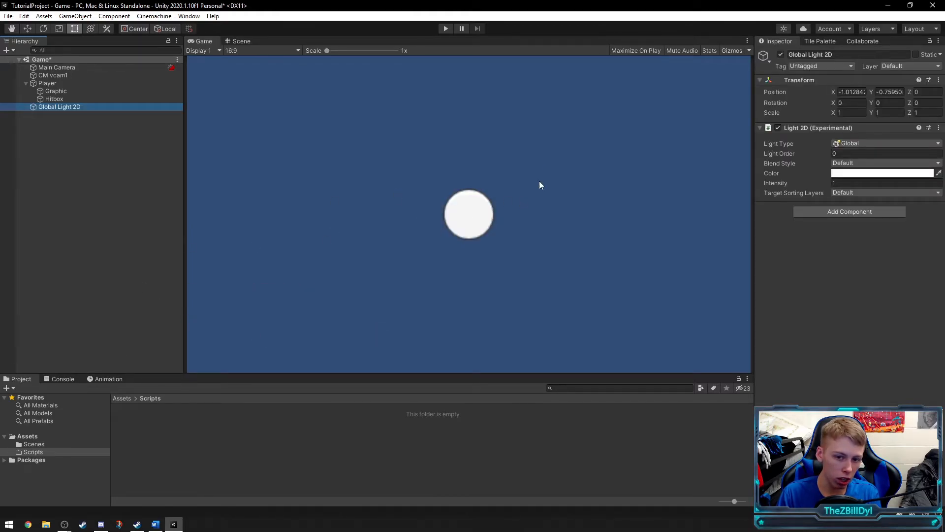
right_click(44, 59)
left_click(73, 78)
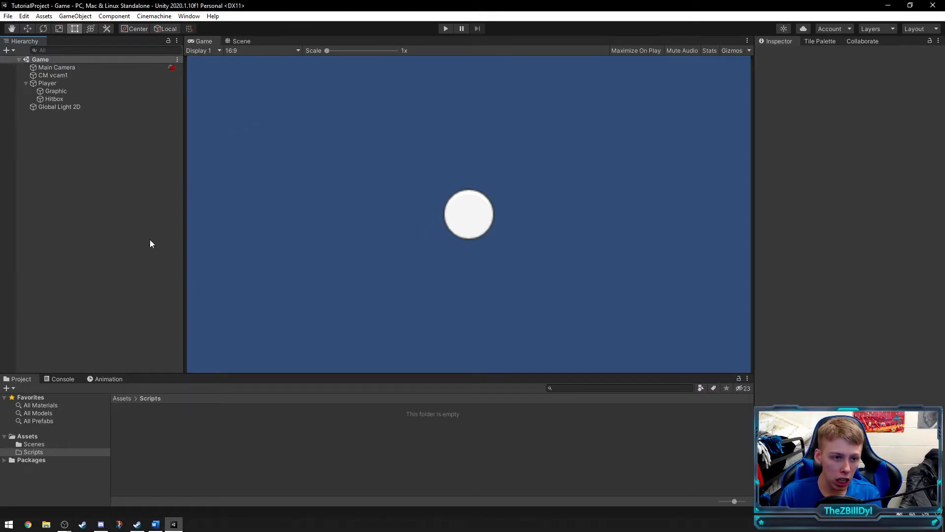
Step: Return to the Scene view and create a folder named Sprites in Assets
left_click(237, 41)
middle_click_drag(524, 290, 455, 275)
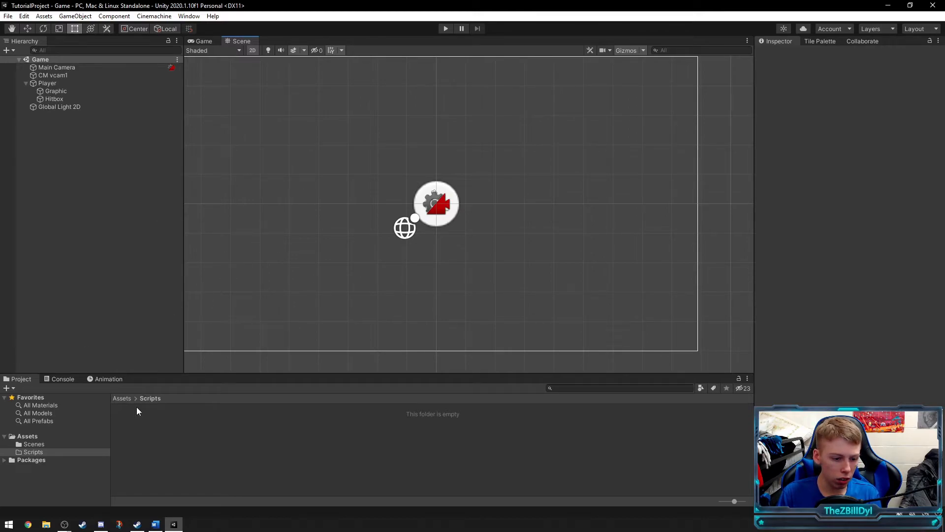
left_click(38, 435)
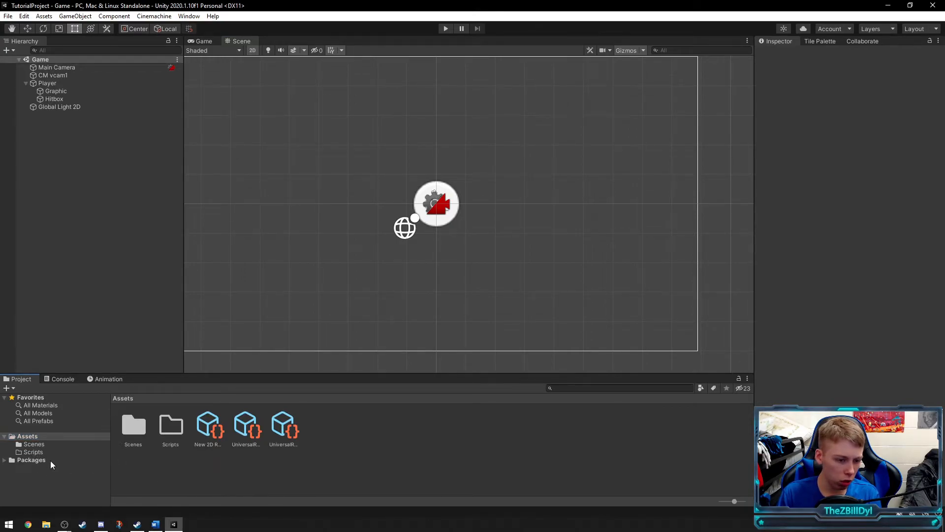
right_click(373, 444)
mouse_move(416, 186)
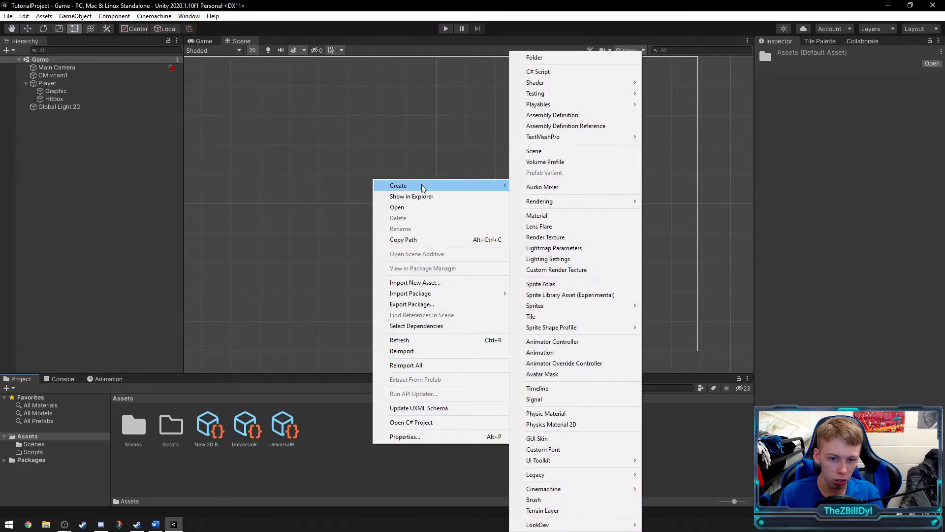
left_click(545, 58)
type("Sprites")
key("Return")
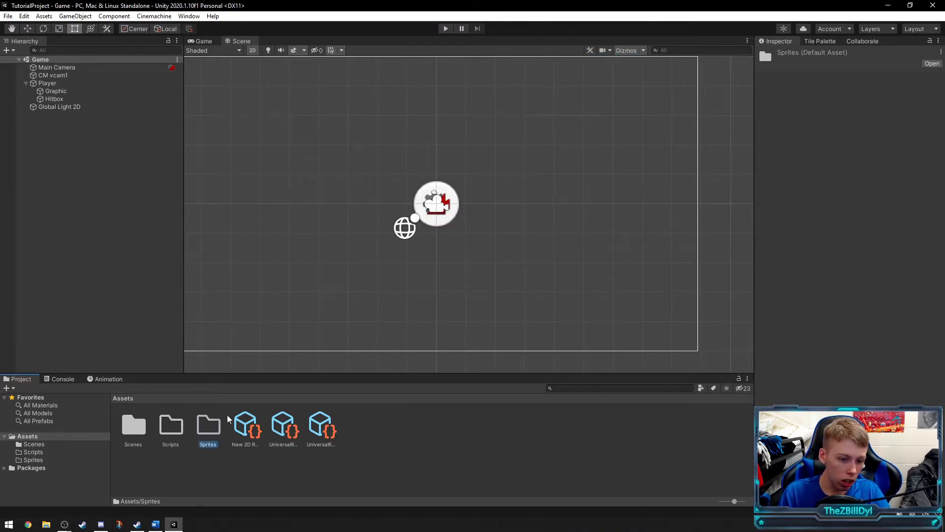
Step: Create a Square sprite inside the Sprites folder and name it Grass
double_click(208, 433)
right_click(230, 434)
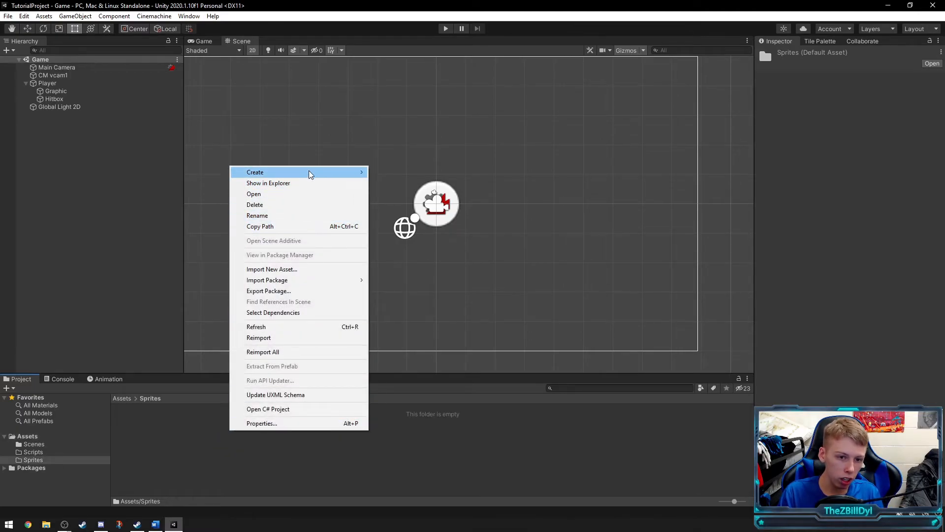
mouse_move(310, 173)
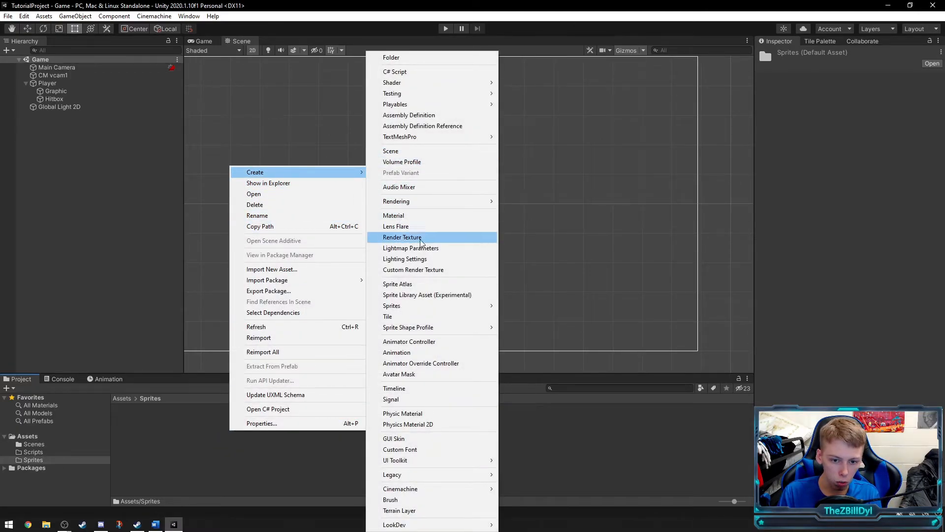
mouse_move(428, 309)
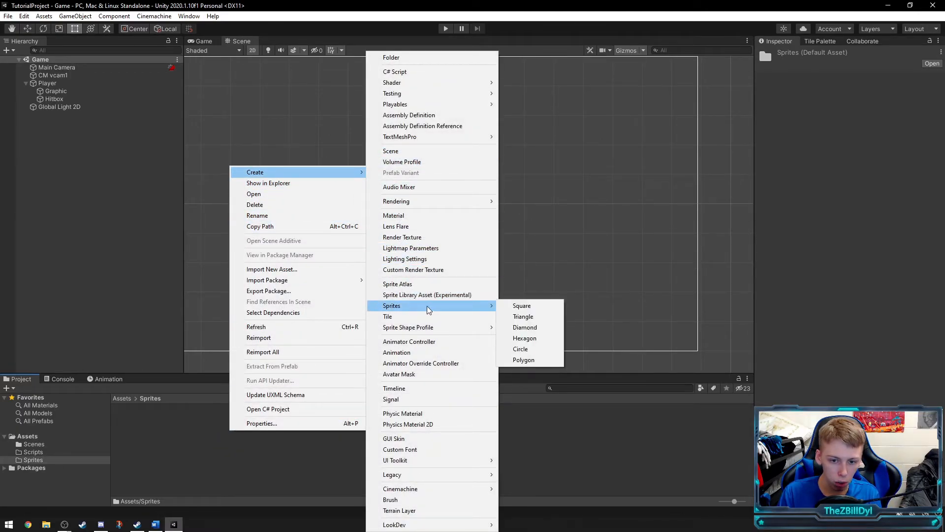
left_click(522, 306)
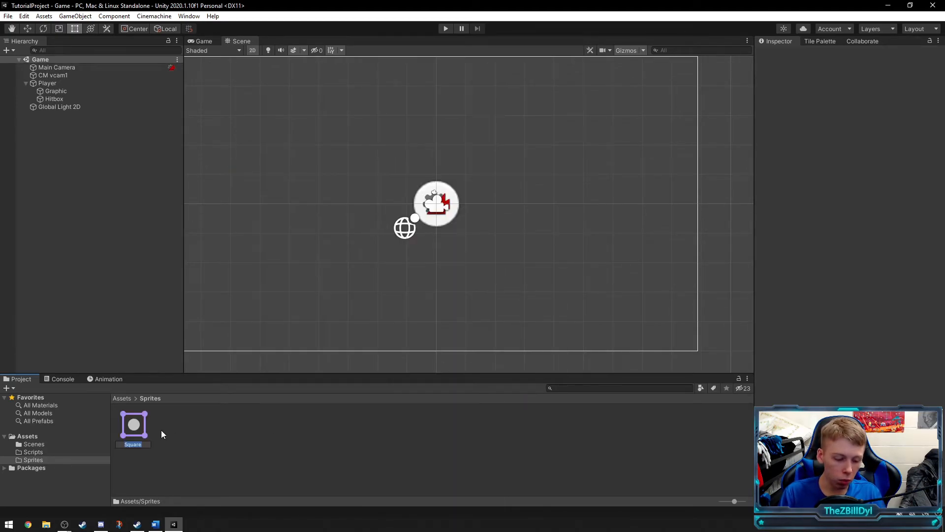
type("Grass")
key("Return")
Step: Set the Grass sprite's Sprite Mode to Single and apply the import settings
left_click(140, 427)
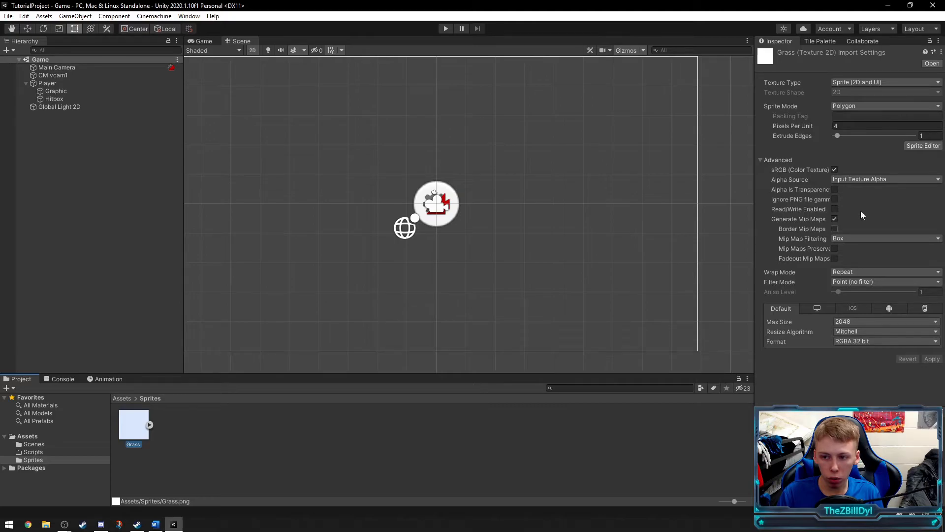
left_click(845, 109)
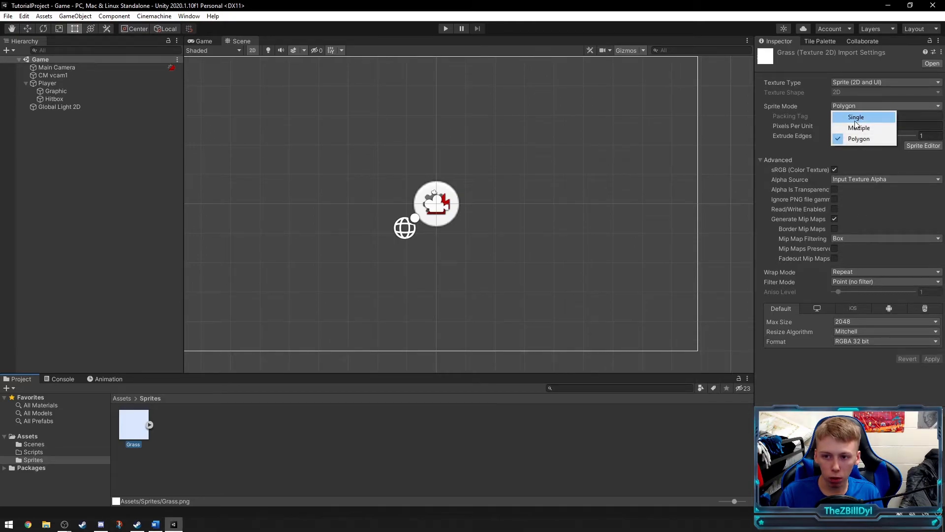
left_click(854, 116)
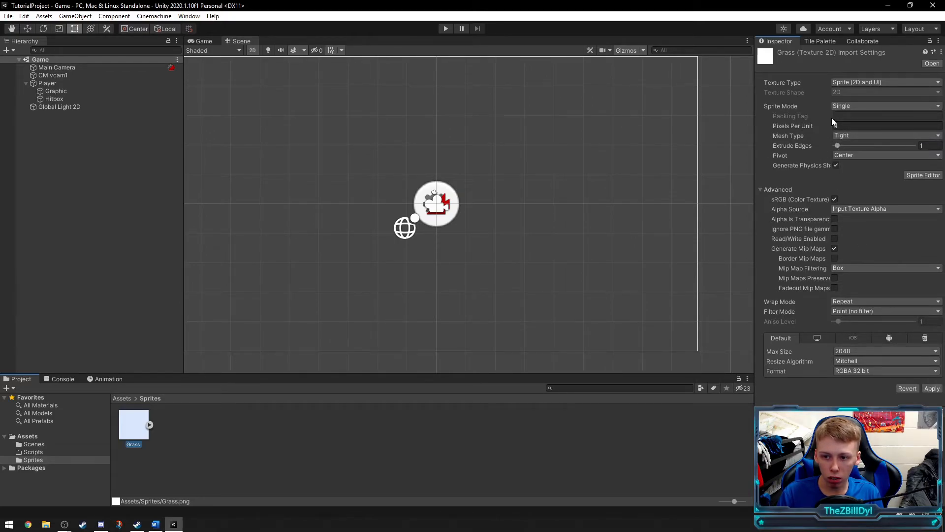
left_click(851, 105)
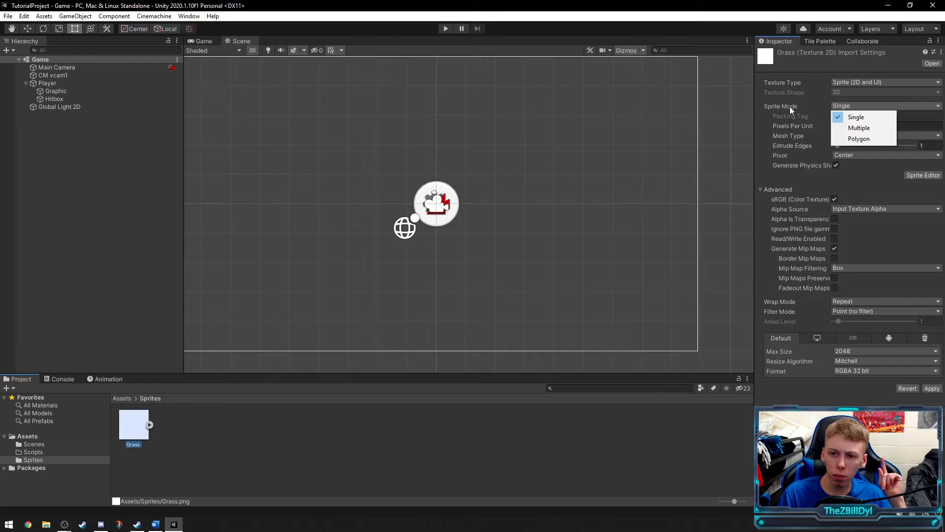
left_click(851, 117)
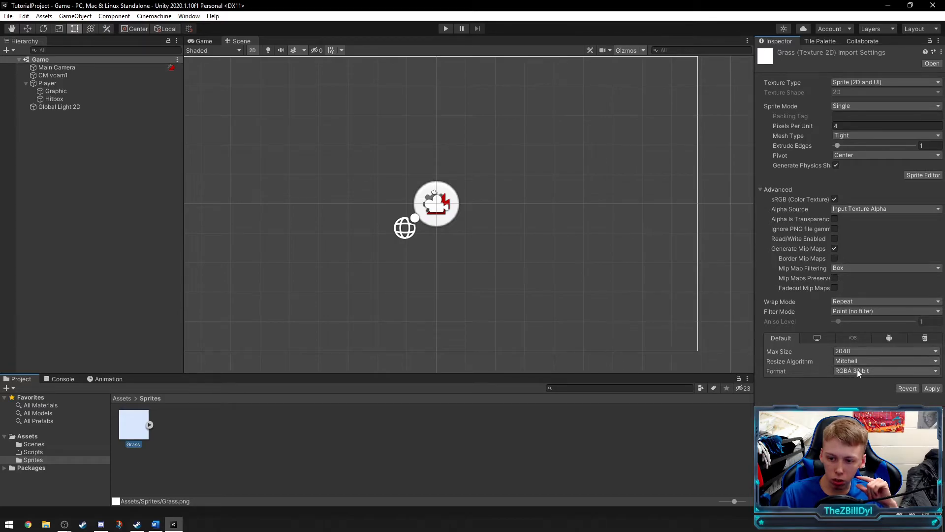
left_click(932, 389)
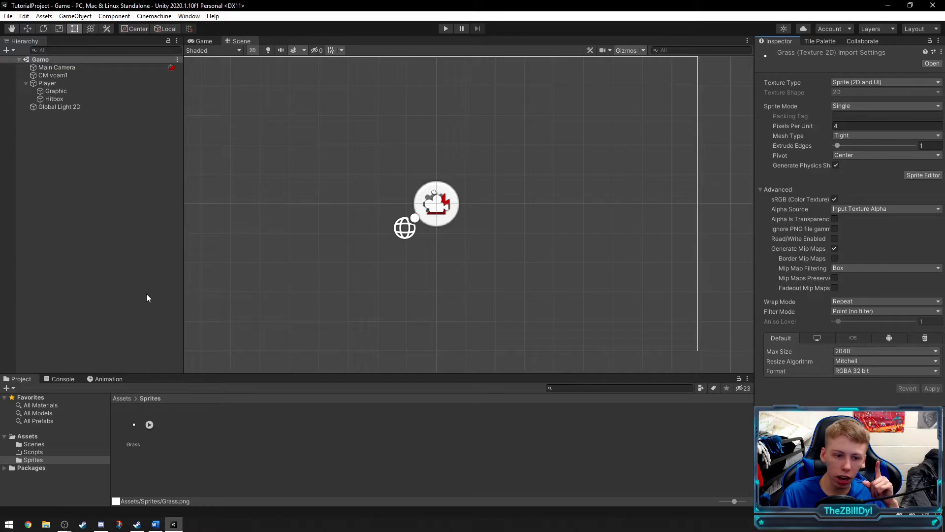
Step: Create a folder named Tiles in Assets and open it
left_click(27, 436)
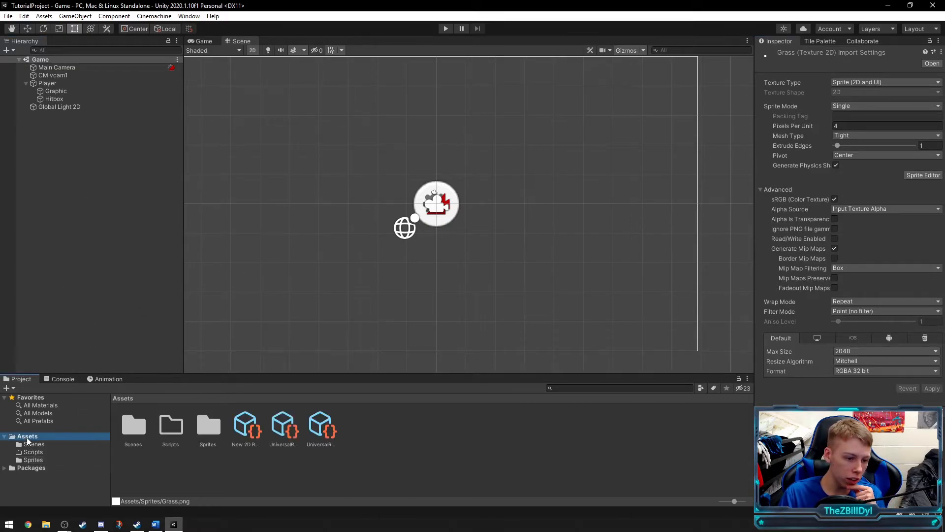
right_click(397, 436)
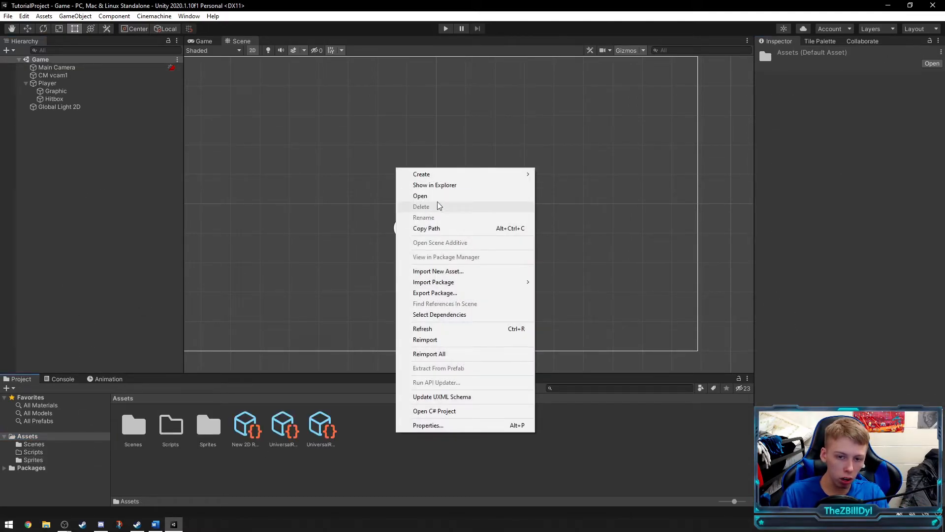
mouse_move(465, 176)
left_click(558, 57)
type("T")
key("Return")
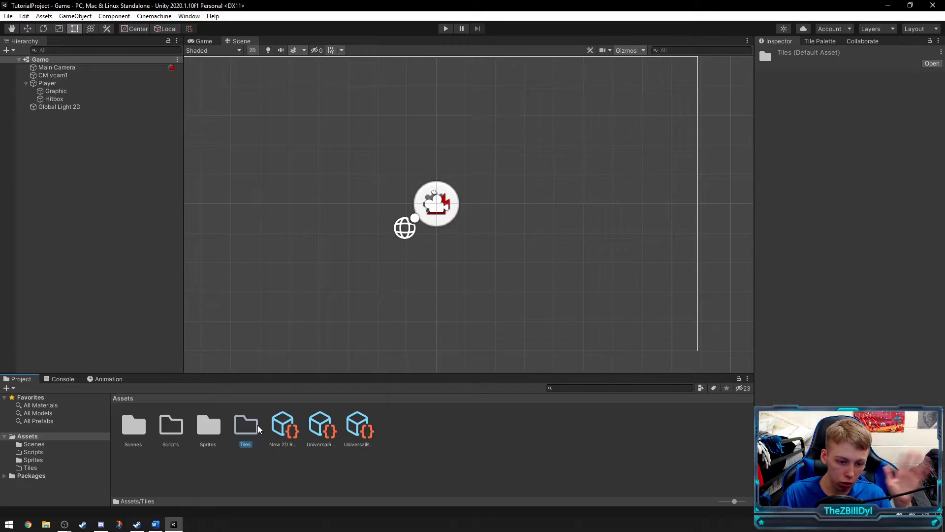
double_click(246, 430)
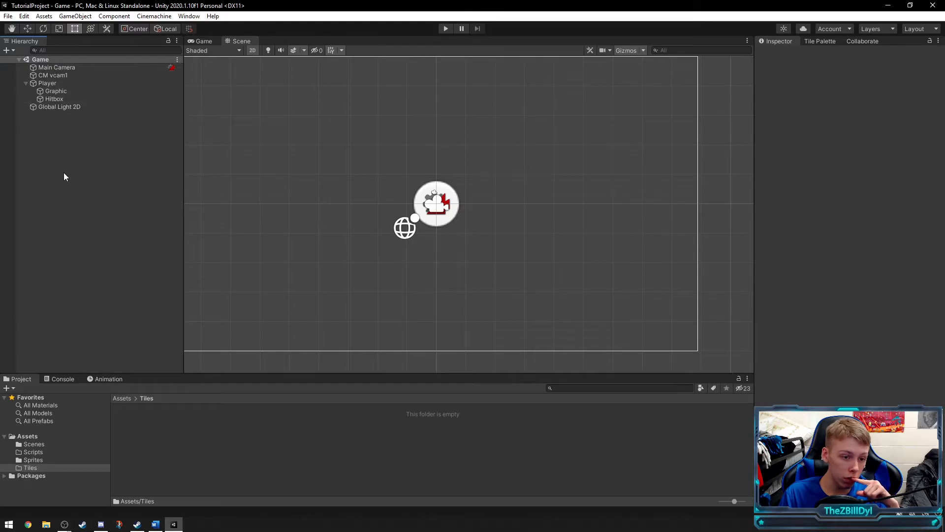
Step: Go back to the Assets folder and create a folder named Prefabs in it
left_click(127, 398)
right_click(428, 449)
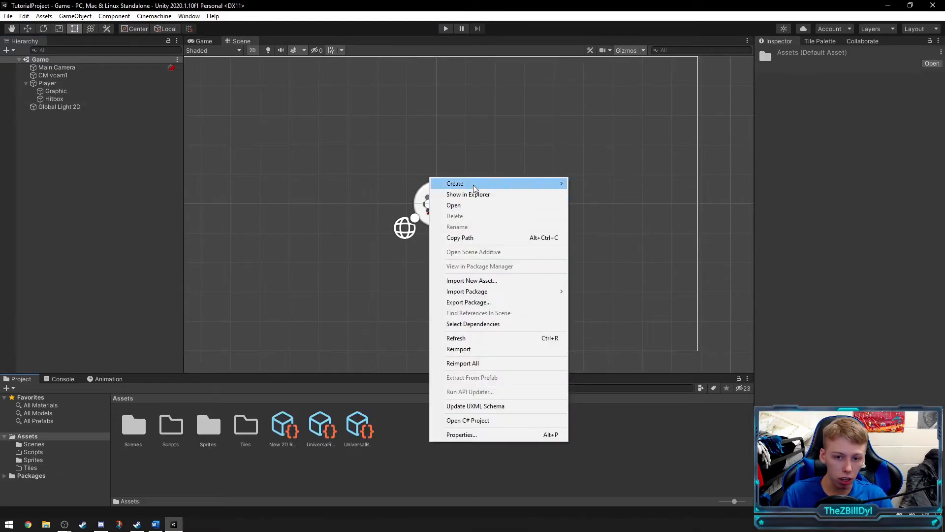
mouse_move(471, 189)
left_click(598, 58)
type("Prefabs")
key("Return")
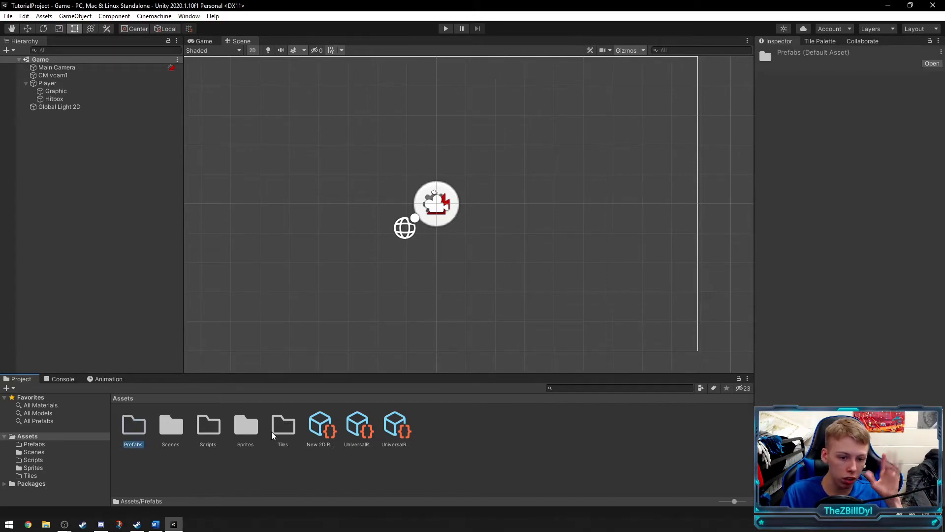
left_click(284, 432)
Step: Add a rectangular 2D Tilemap with its parent Grid at the root of the scene
left_click(106, 206)
right_click(71, 156)
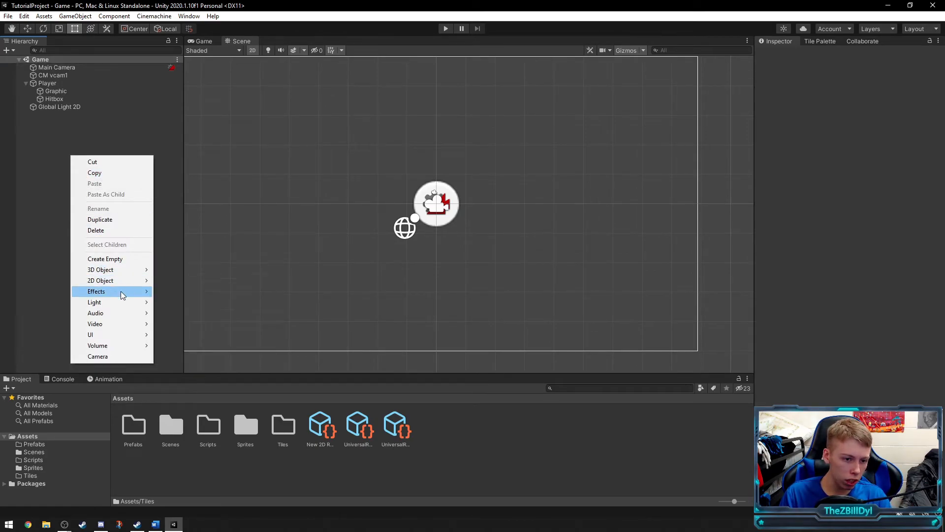
mouse_move(123, 288)
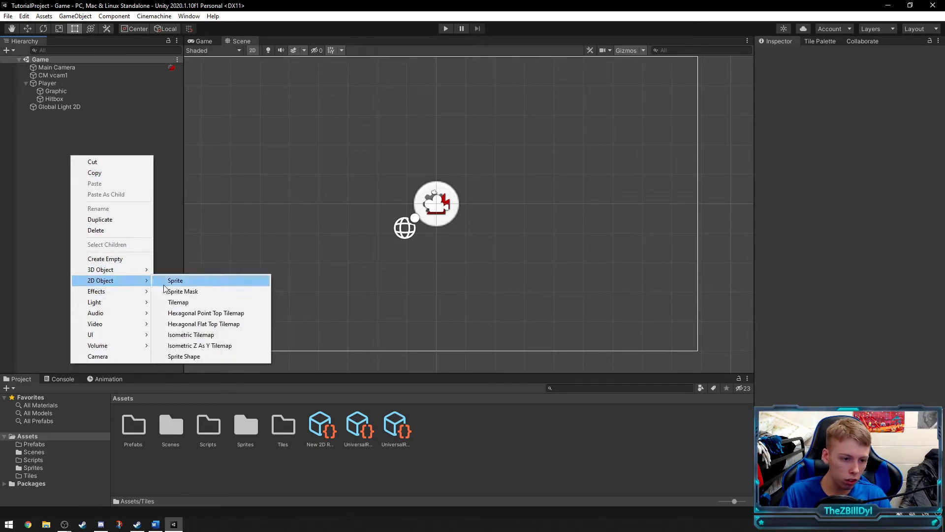
left_click(189, 306)
scroll(419, 227, "down", 1)
scroll(418, 227, "down", 5)
scroll(438, 249, "up", 8)
middle_click_drag(389, 236, 411, 244)
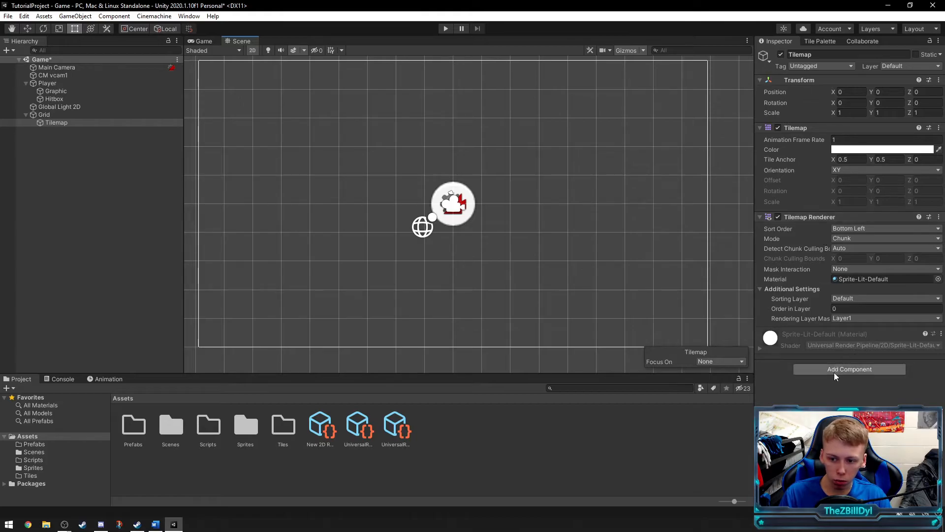
Step: Rename the Tilemap object under Grid as Ground
right_click(43, 123)
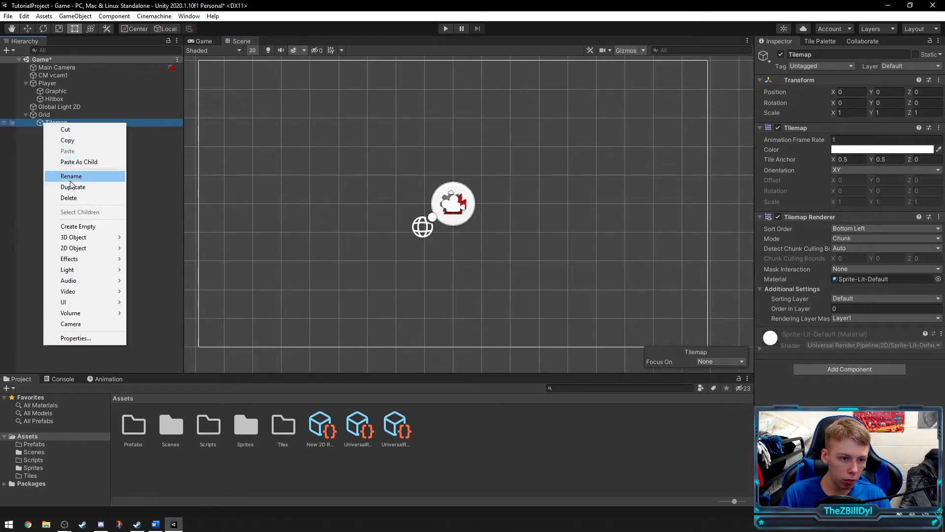
left_click(70, 178)
type("Ground")
key("Return")
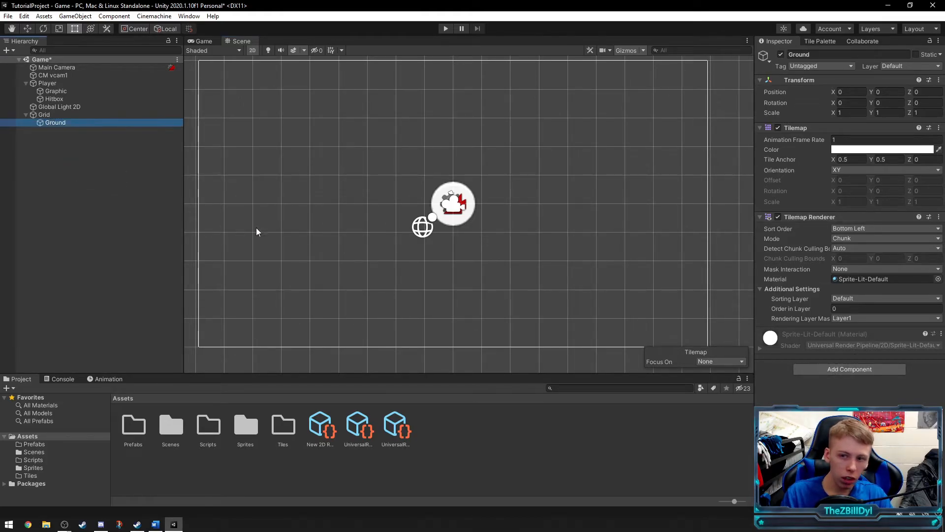
Step: Add a new tag named Ground to the project's tag list
left_click(802, 67)
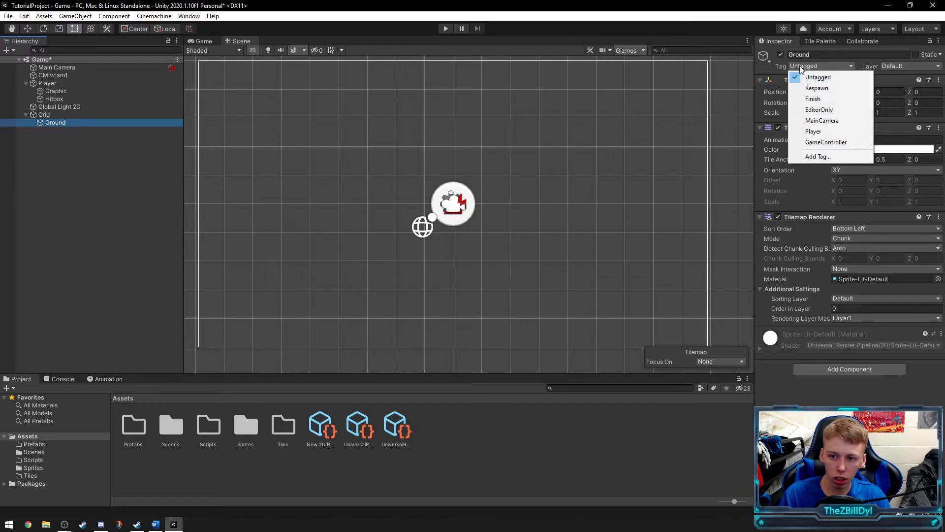
left_click(816, 156)
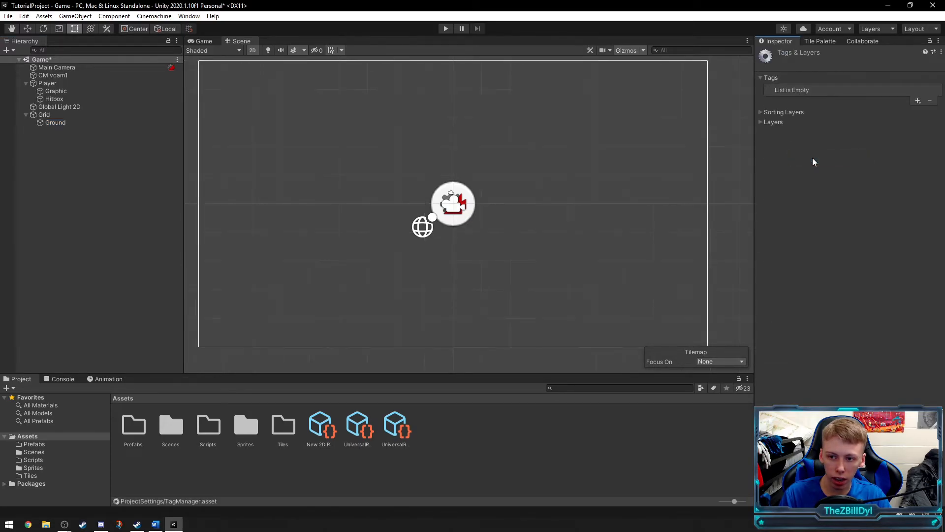
left_click(917, 101)
type("Ground")
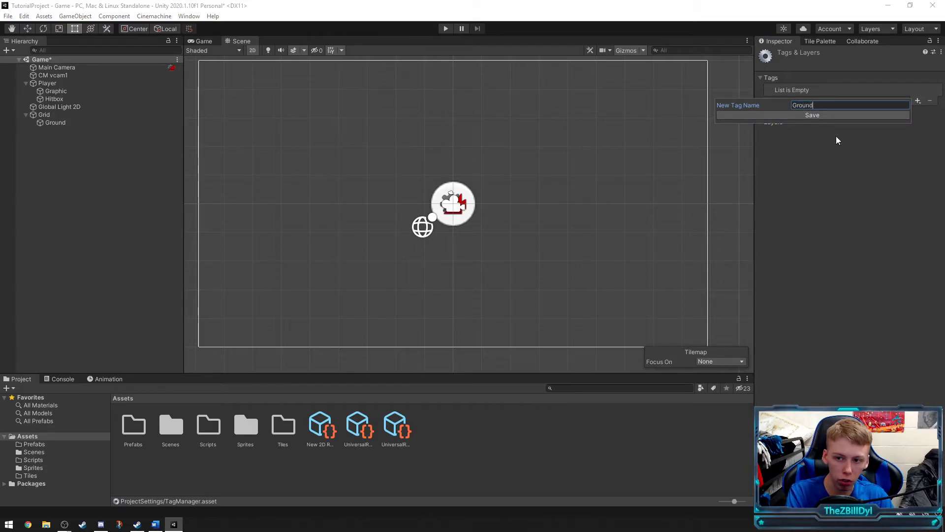
key("Return")
Step: Assign the Ground tag to the Ground tilemap object
left_click(48, 127)
left_click(51, 123)
left_click(818, 65)
left_click(815, 152)
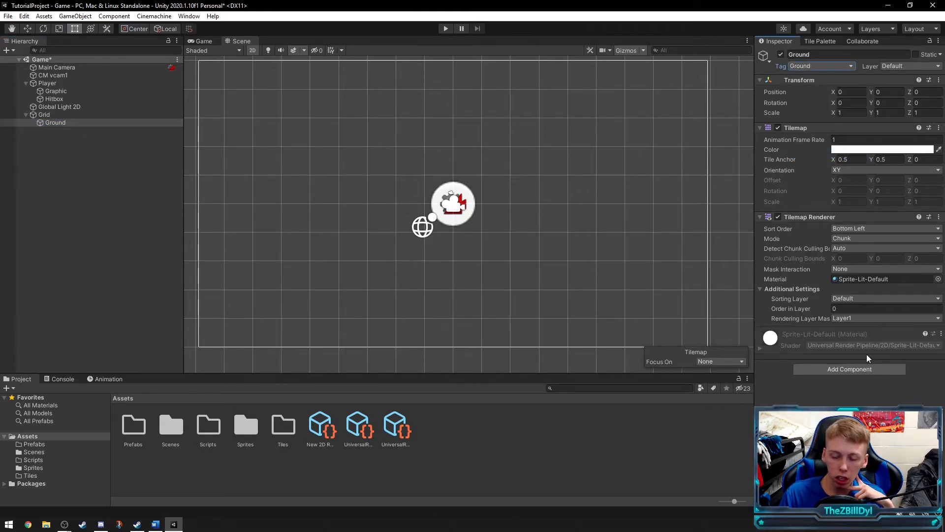
Step: Add a Tilemap Collider 2D component to the Ground tilemap
left_click(827, 369)
type("Tile")
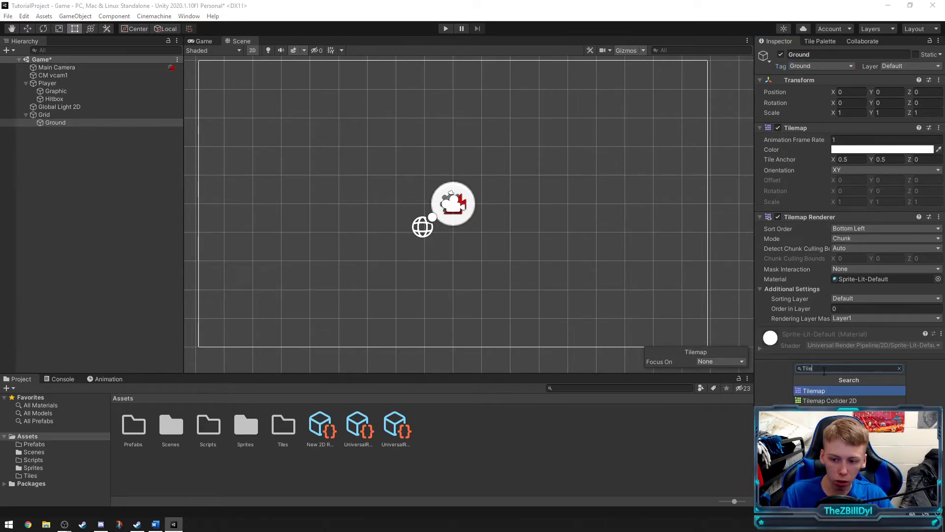
key("Down")
key("Return")
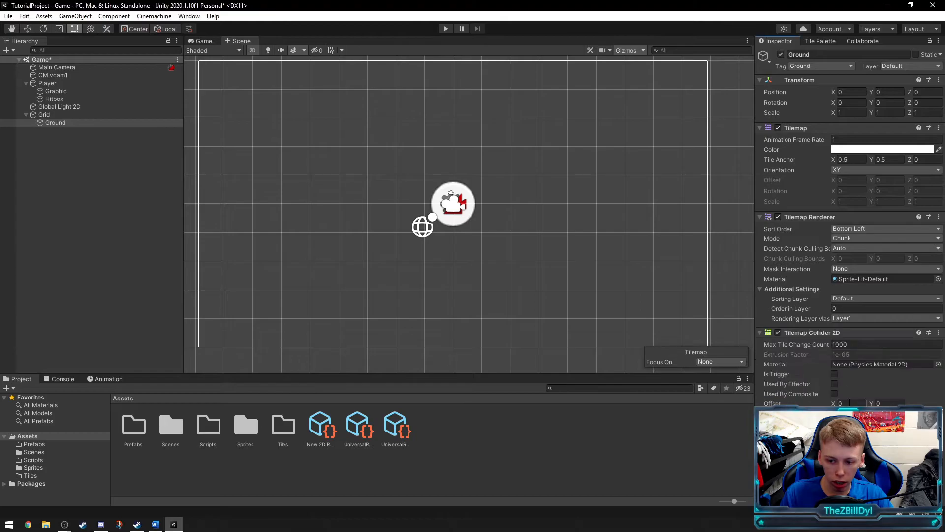
Step: Add a Composite Collider 2D component to the Ground tilemap and set its Rigidbody 2D body type to Static
left_click(848, 460)
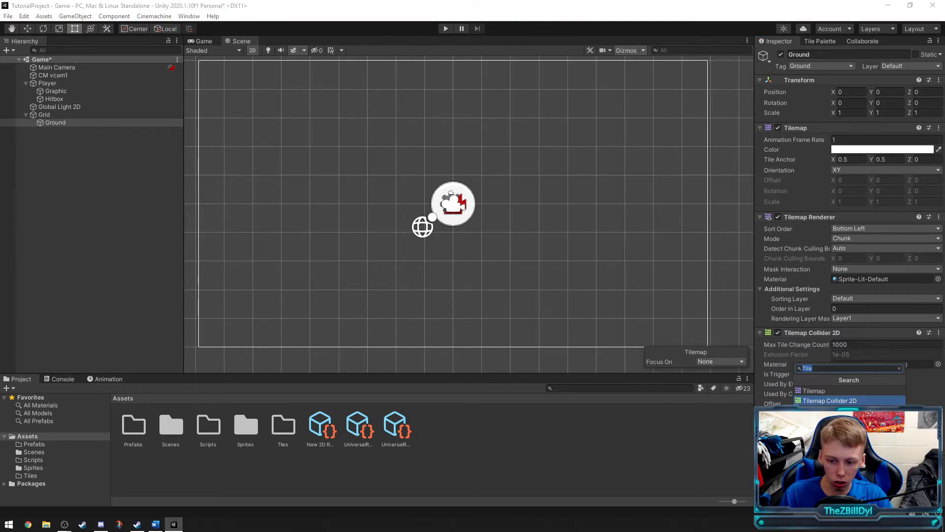
type("Com")
left_click(818, 391)
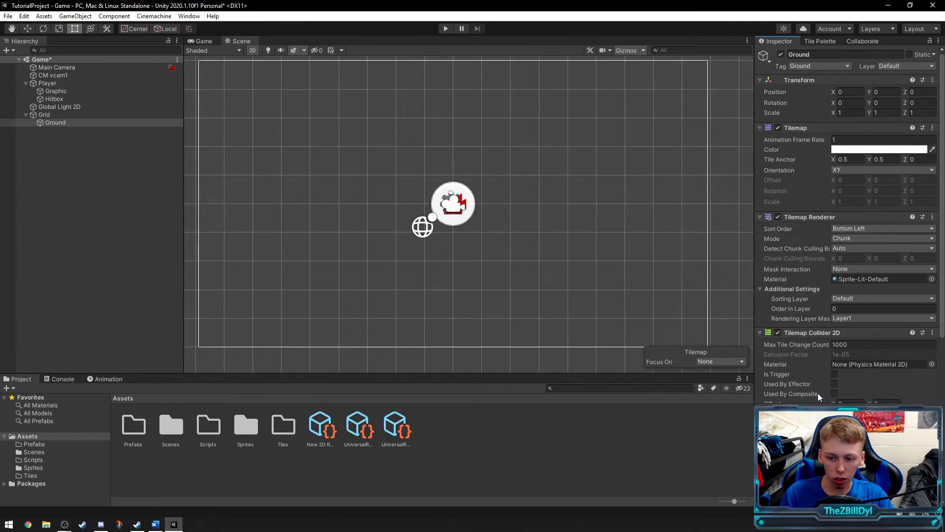
scroll(805, 373, "down", 3)
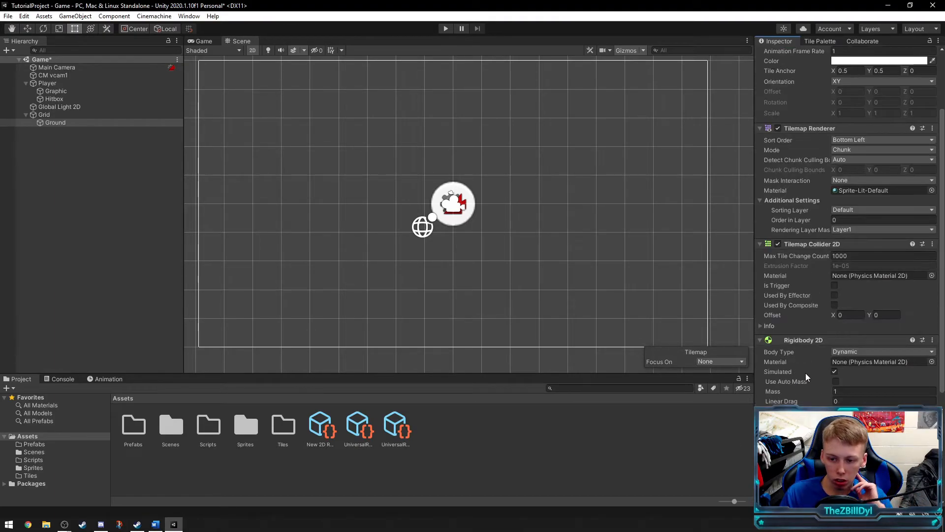
left_click(844, 352)
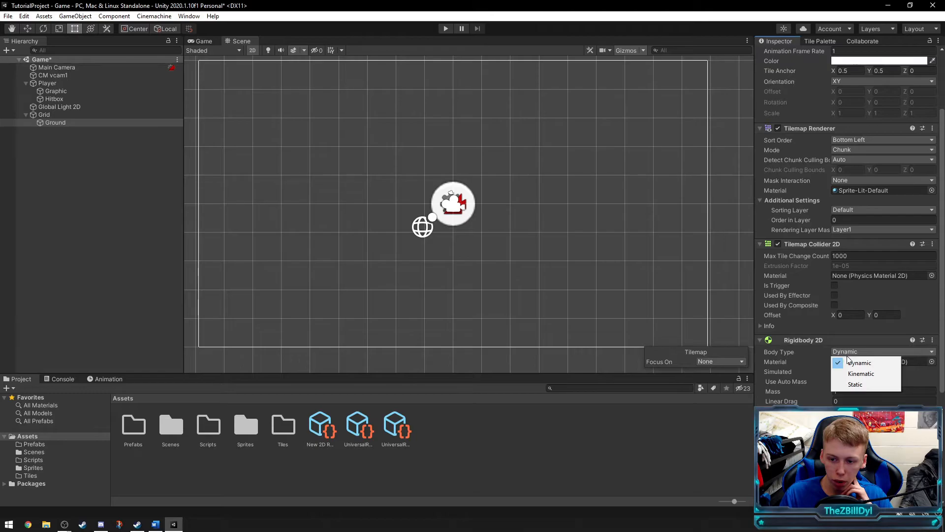
left_click(855, 383)
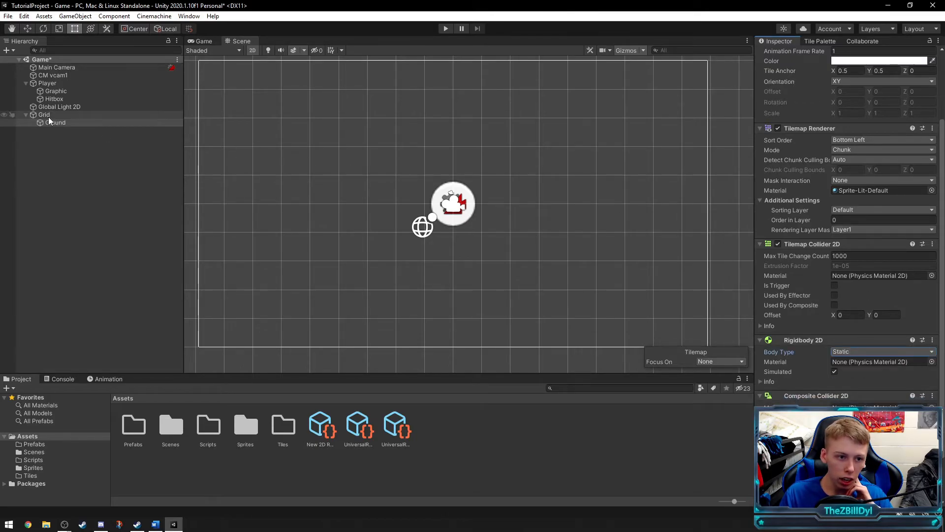
Step: Enable Used By Composite on the Ground object's Tilemap Collider 2D
scroll(820, 390, "down", 2)
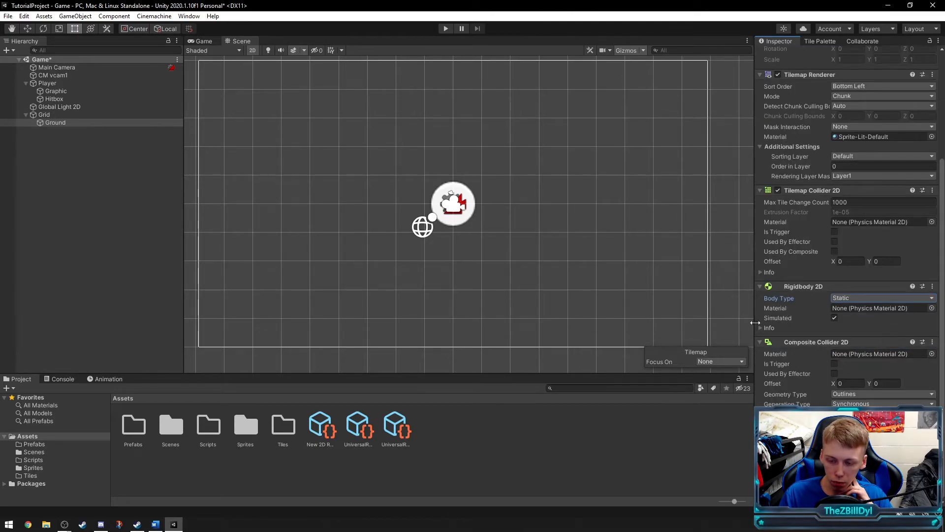
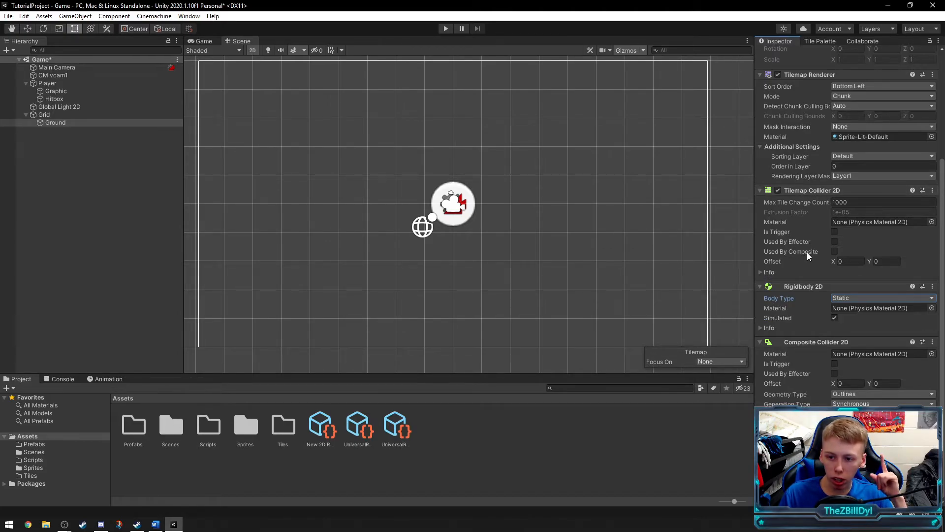
left_click(834, 252)
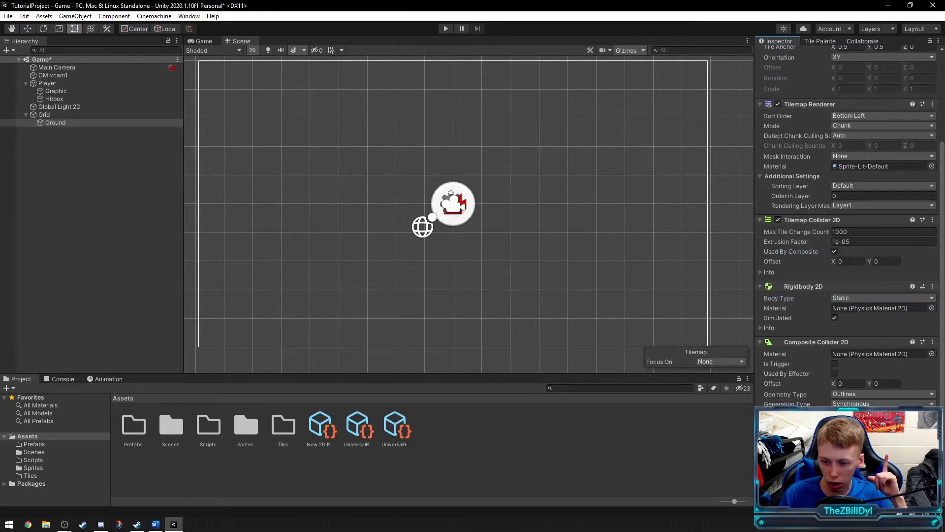
scroll(796, 390, "up", 3)
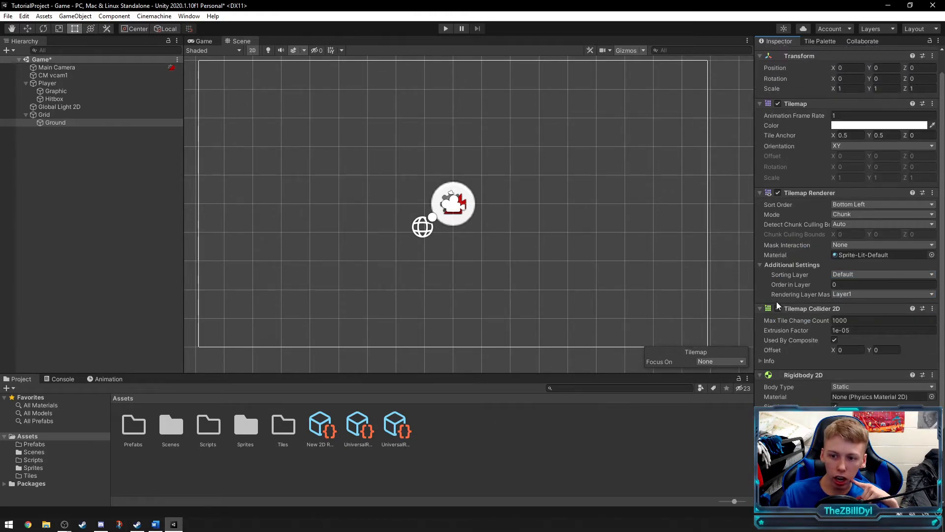
left_click(837, 285)
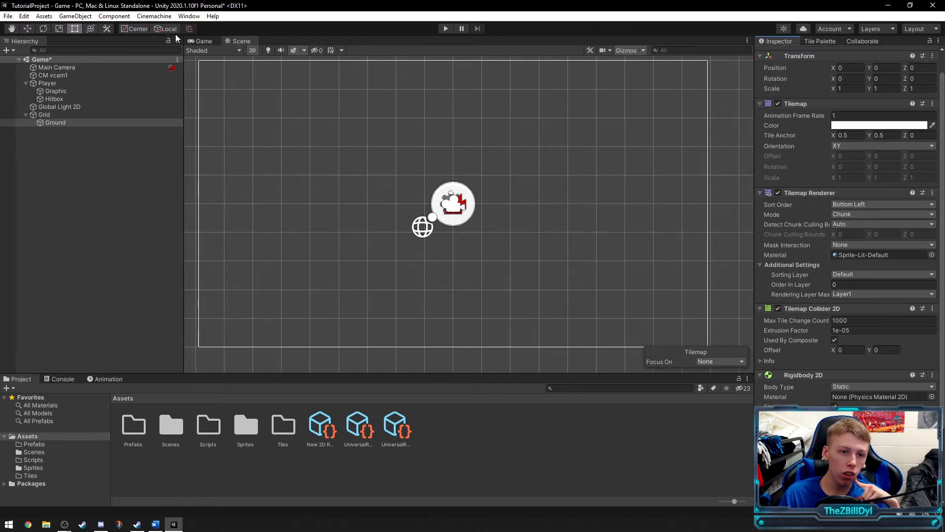
Step: Show the Tile Palette with Ground as the active tilemap
left_click(818, 41)
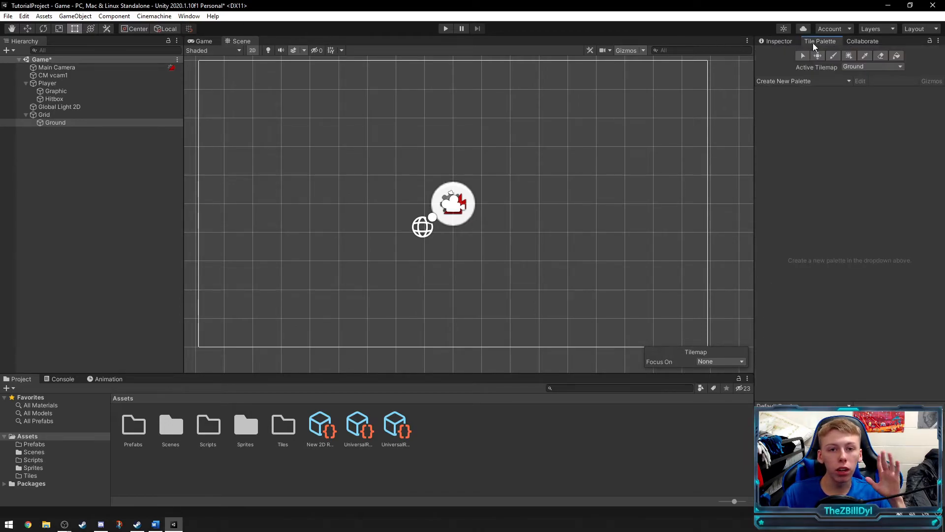
left_click(189, 16)
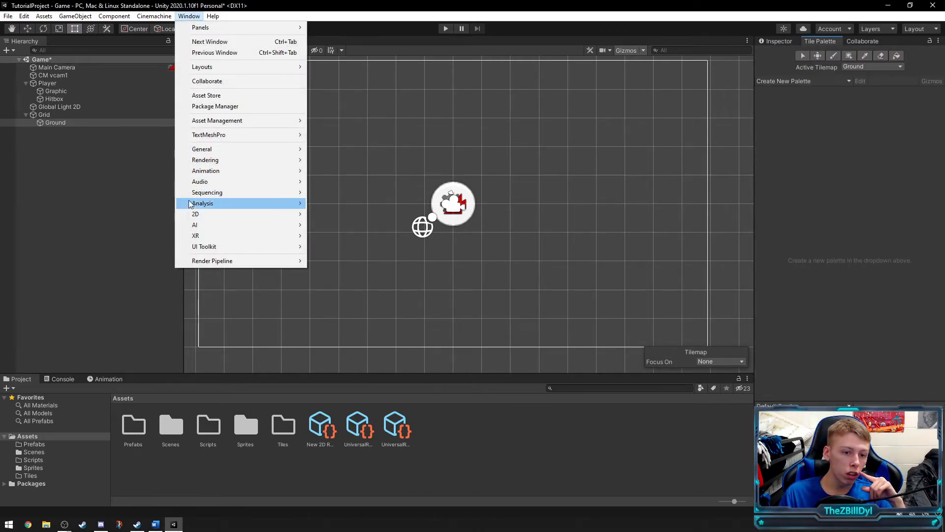
mouse_move(221, 213)
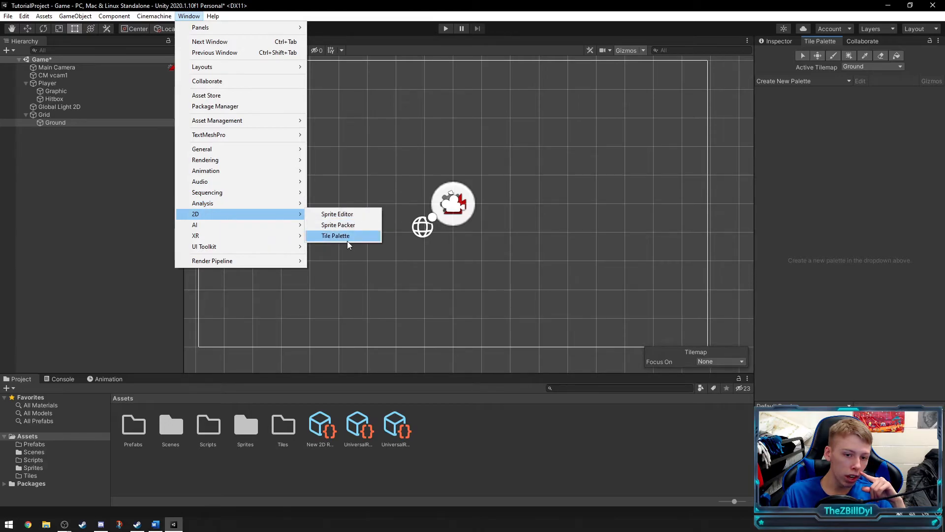
left_click(820, 43)
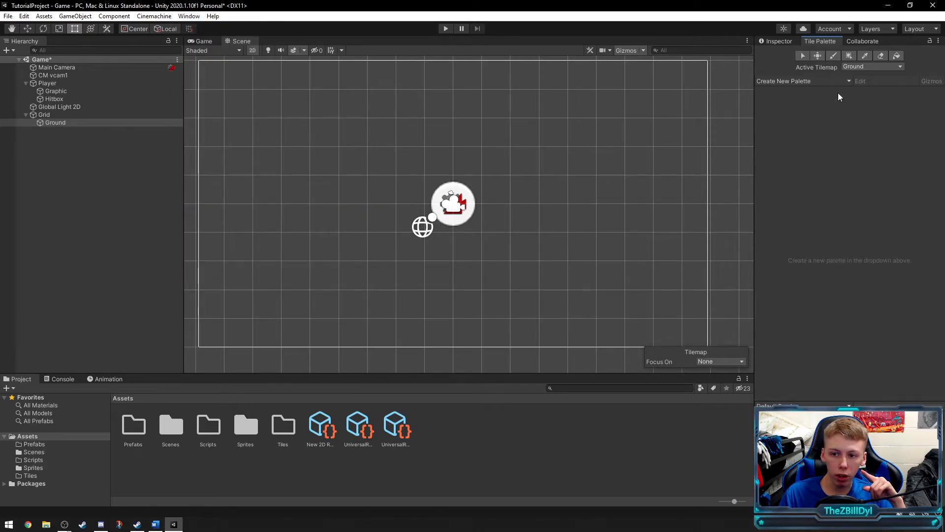
Step: Create a new tile palette named LevelDesign with a rectangle grid and automatic cell size, saved in the Tiles folder
left_click(793, 81)
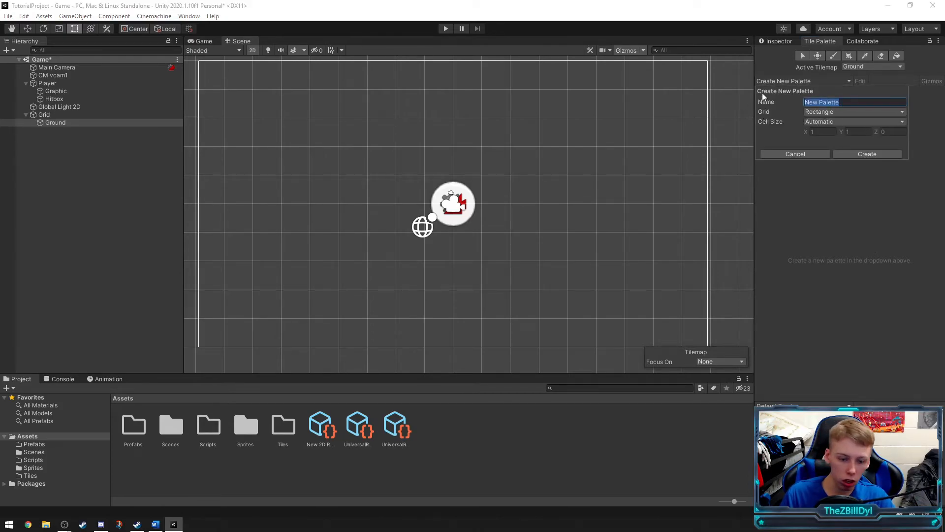
type("LvelD")
key("BackSpace")
key("BackSpace")
key("BackSpace")
key("BackSpace")
type("evelDesign")
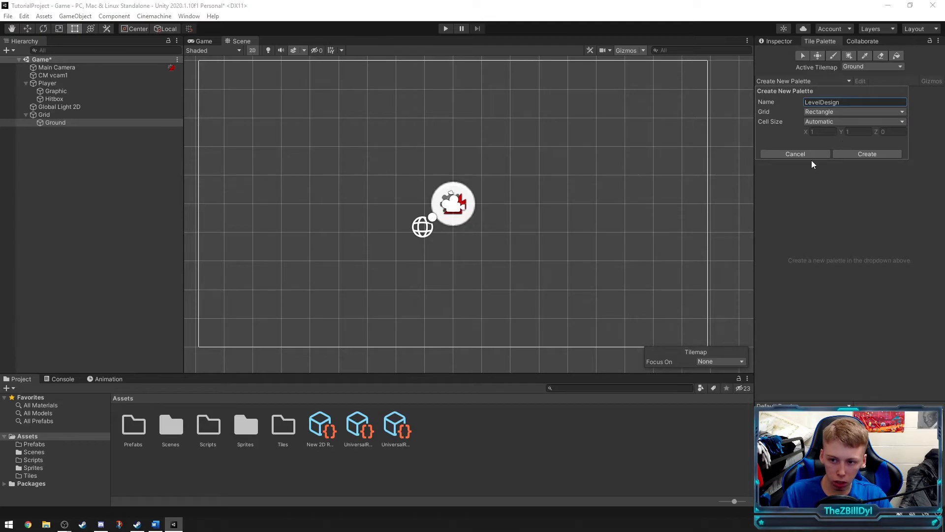
left_click(853, 154)
left_click(141, 115)
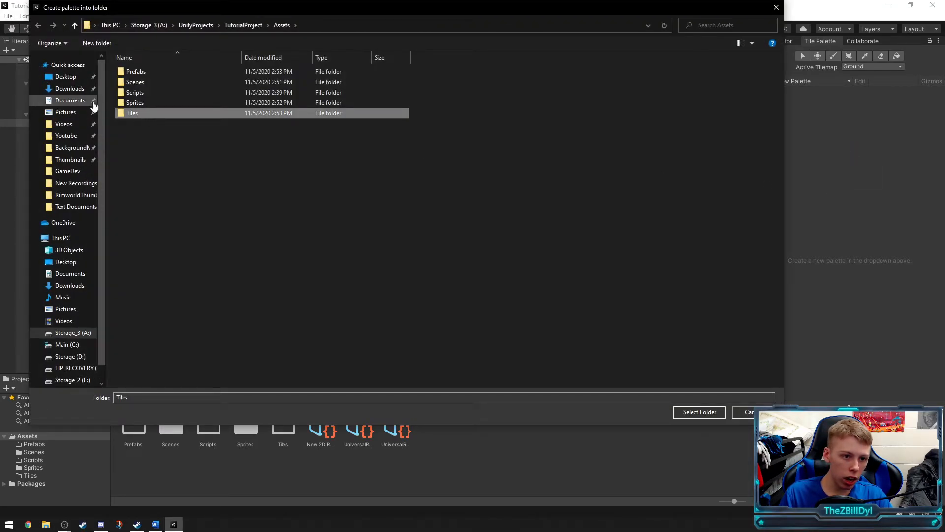
left_click(708, 413)
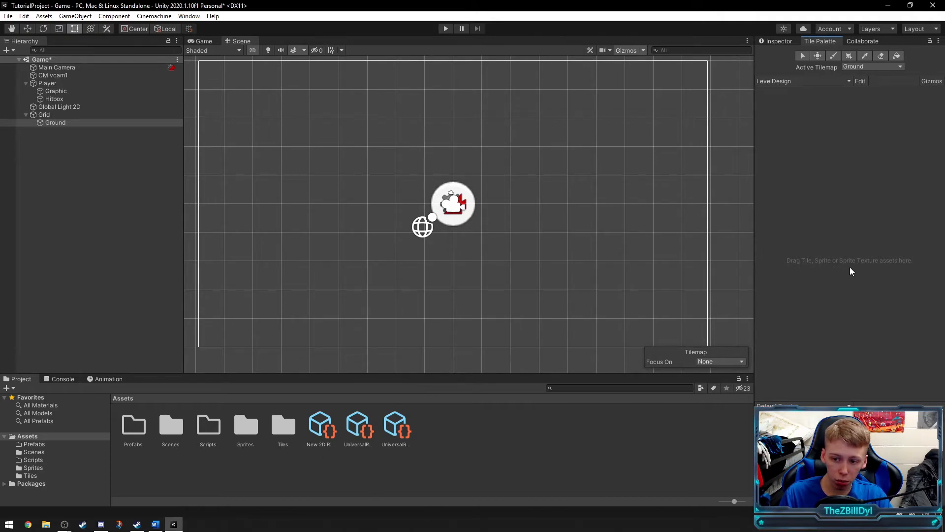
Step: Add the Grass sprite to the LevelDesign palette, saving its tile asset as Grass in the Tiles folder
double_click(244, 426)
left_click_drag(134, 426, 828, 267)
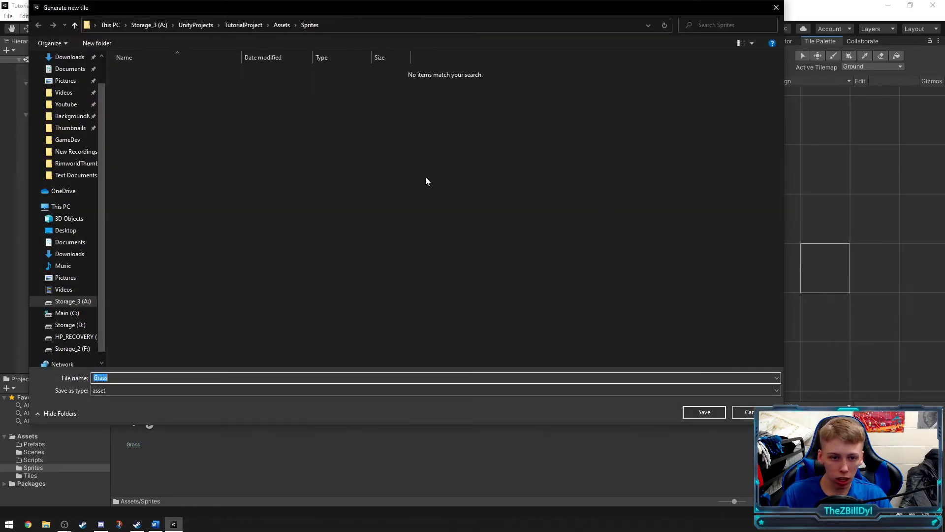
left_click(275, 25)
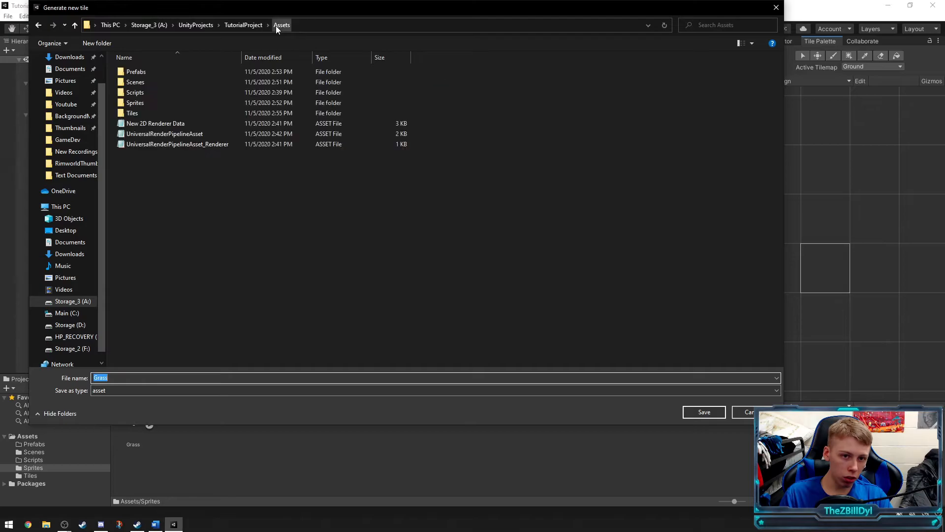
left_click(137, 114)
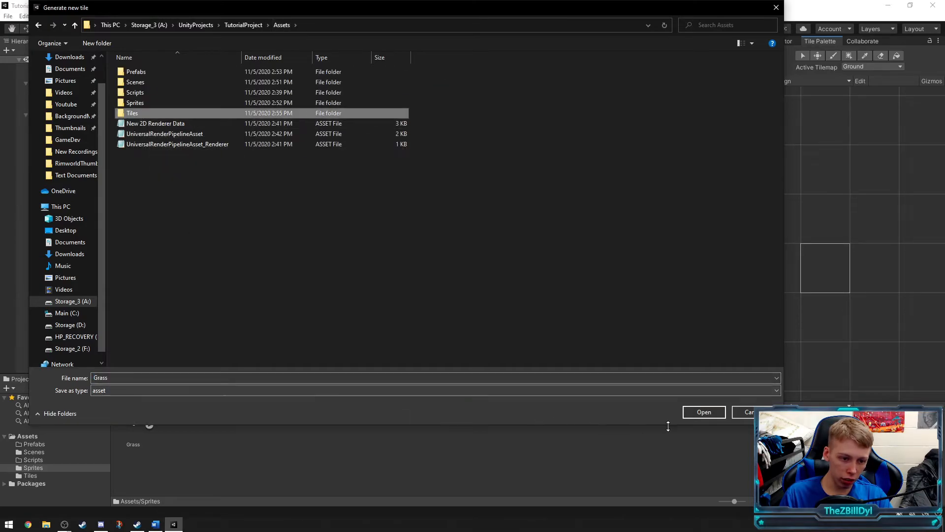
left_click(694, 412)
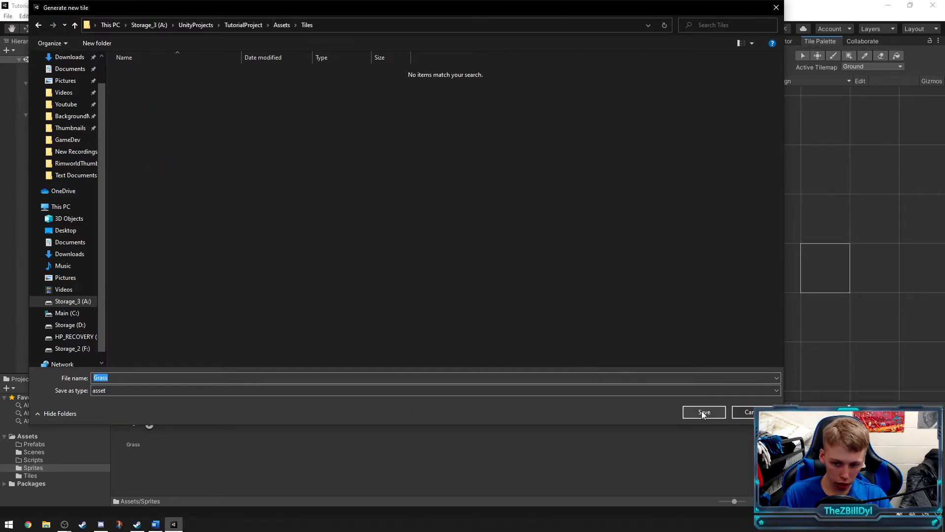
left_click(702, 412)
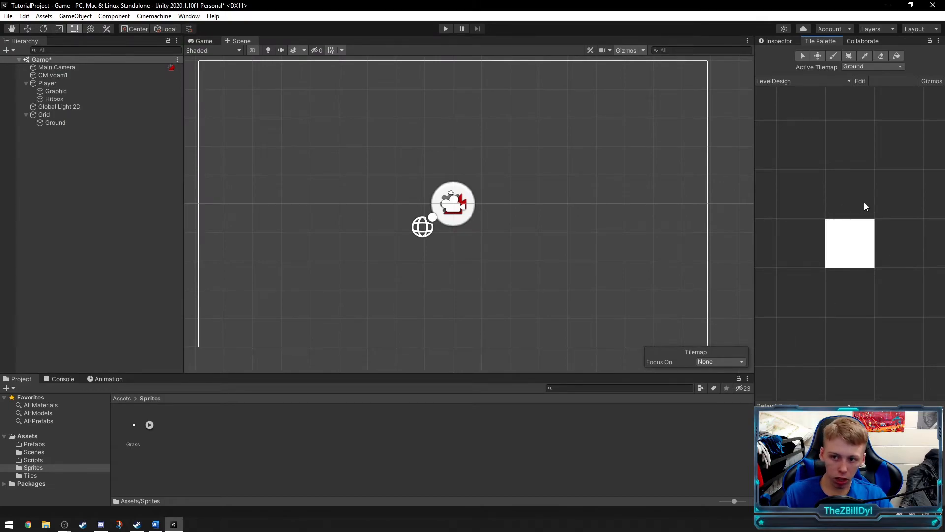
Step: Paint a one-tile-high floor of Grass tiles about 18 tiles wide below the player, spanning the camera frame
middle_click_drag(838, 241, 827, 243)
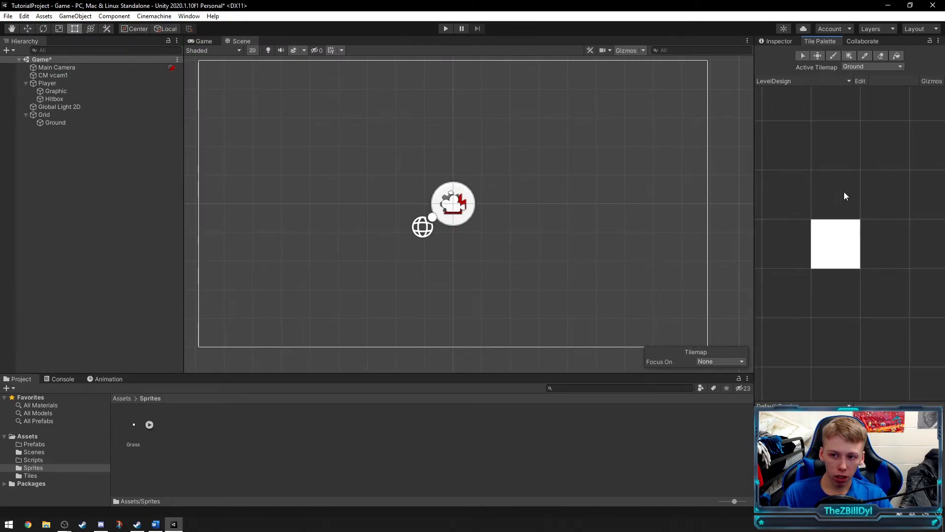
middle_click_drag(824, 199, 856, 201)
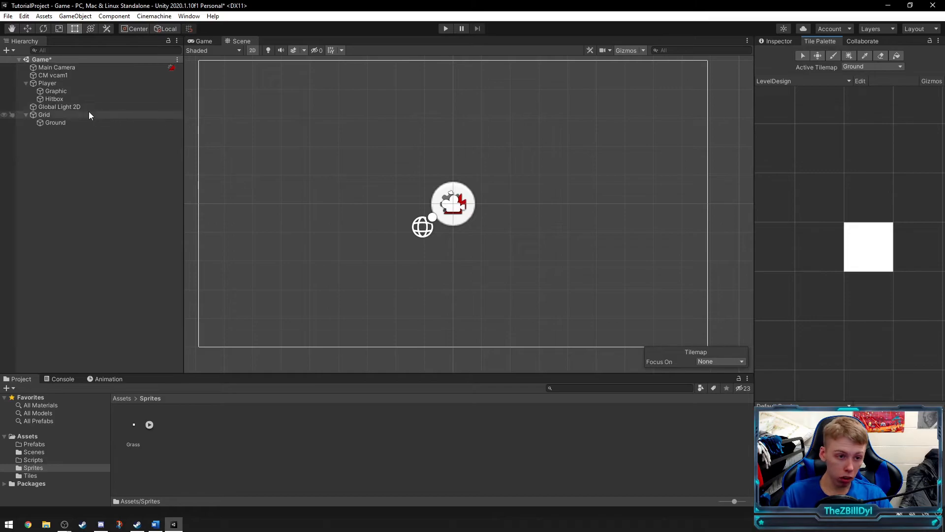
key("b")
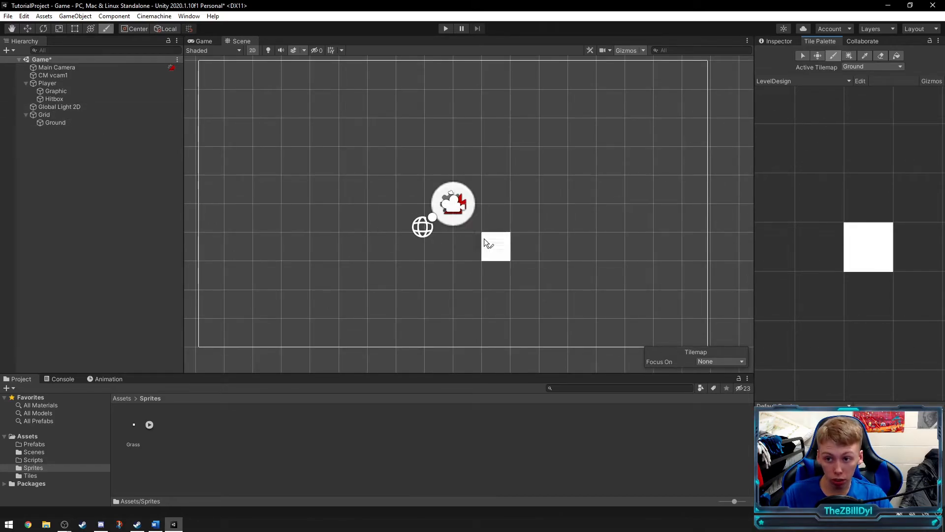
middle_click_drag(558, 237, 530, 229)
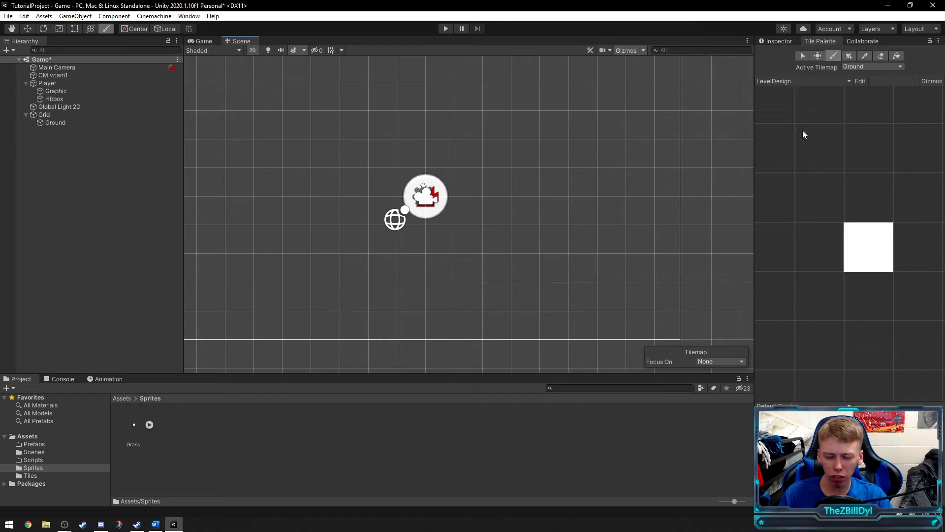
left_click(852, 57)
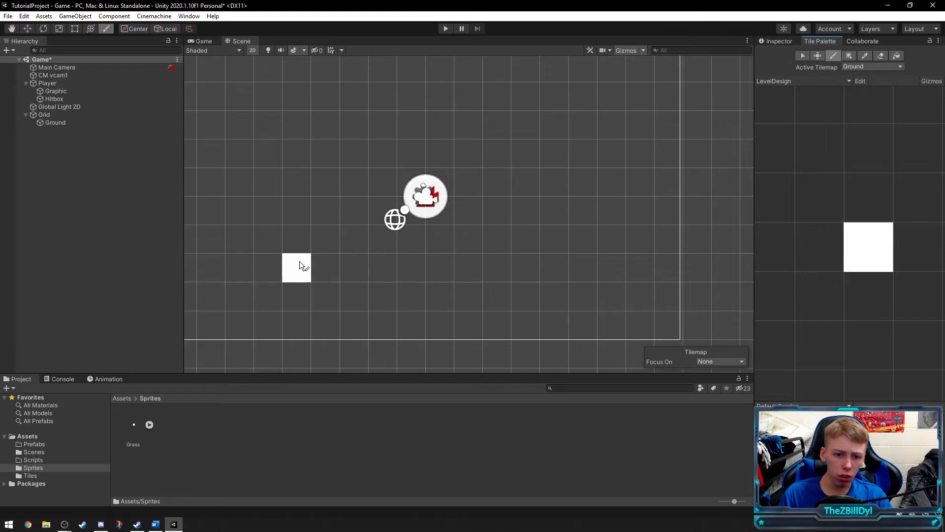
scroll(252, 261, "down", 3)
middle_click_drag(236, 262, 319, 237)
left_click_drag(299, 242, 691, 244)
mouse_move(560, 281)
middle_mouse_down()
mouse_move(526, 280)
mouse_move(657, 238)
mouse_move(551, 273)
mouse_move(501, 276)
middle_mouse_up()
left_click(551, 274)
scroll(509, 254, "up", 2)
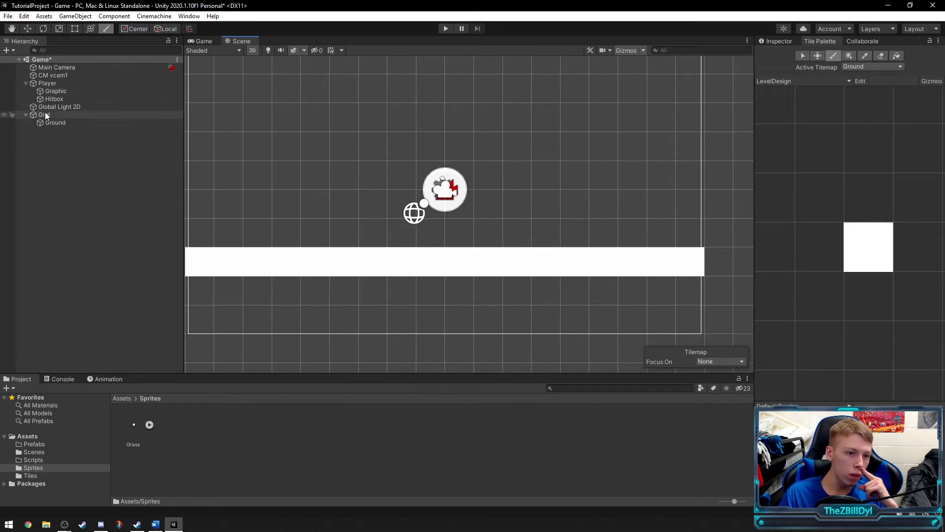
Step: Select the Ground tilemap and examine its collider outline up close at the floor's lower-left corner
left_click(58, 124)
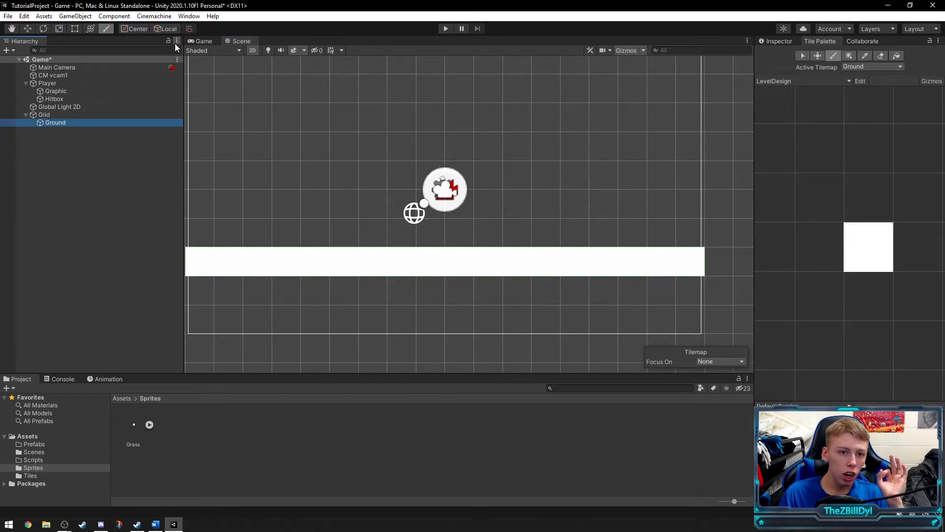
left_click(776, 43)
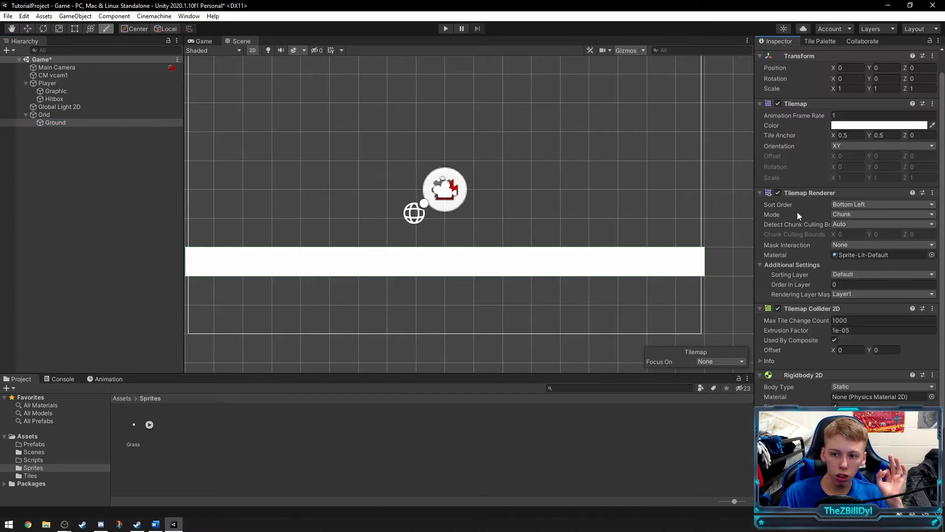
scroll(475, 304, "up", 5)
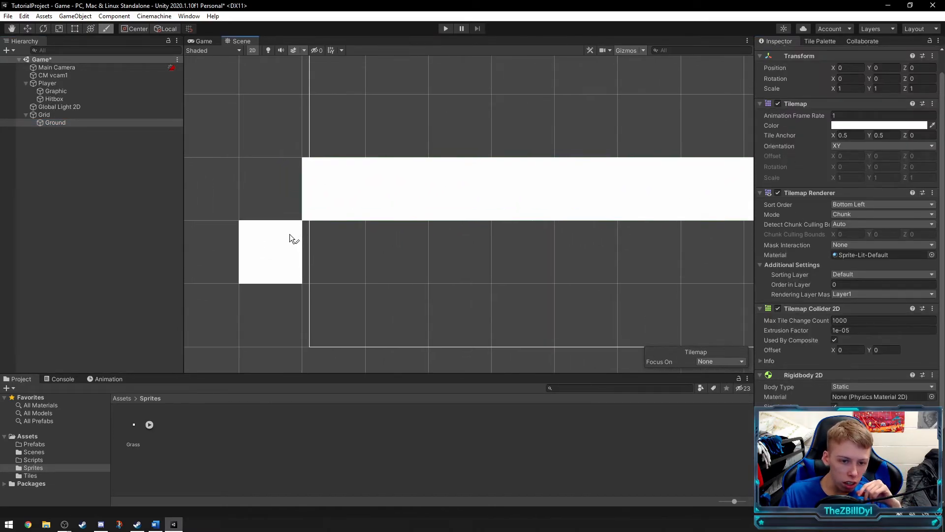
scroll(289, 234, "up", 4)
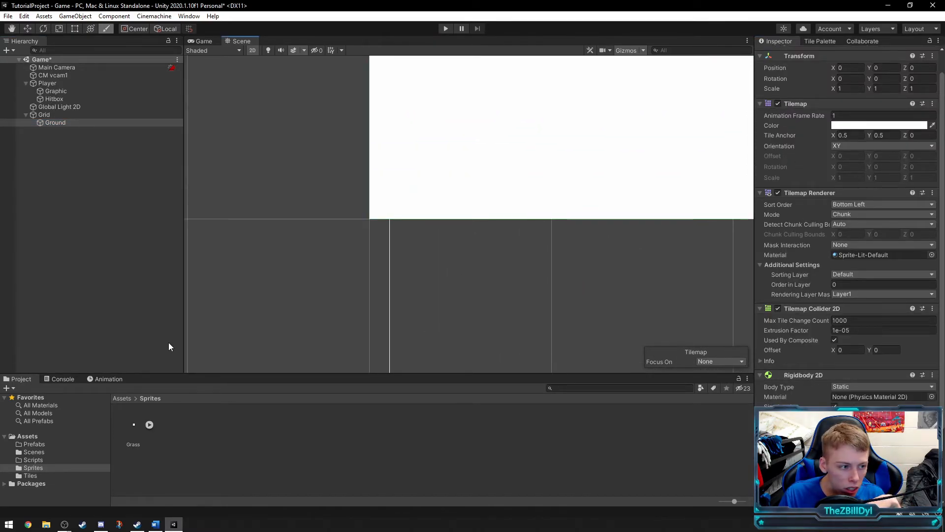
scroll(234, 321, "up", 2)
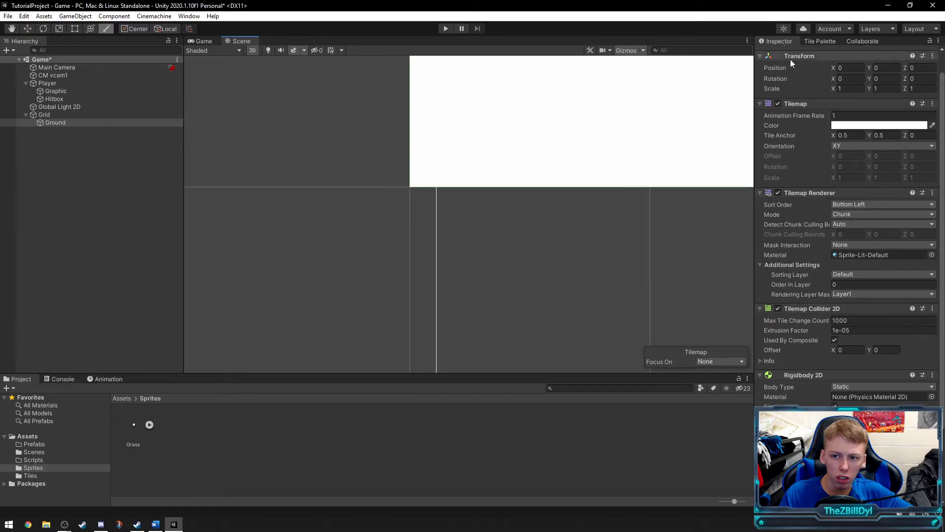
Step: Return to the Tile Palette and switch from the paint brush to its selection tool
left_click(822, 41)
left_click(803, 56)
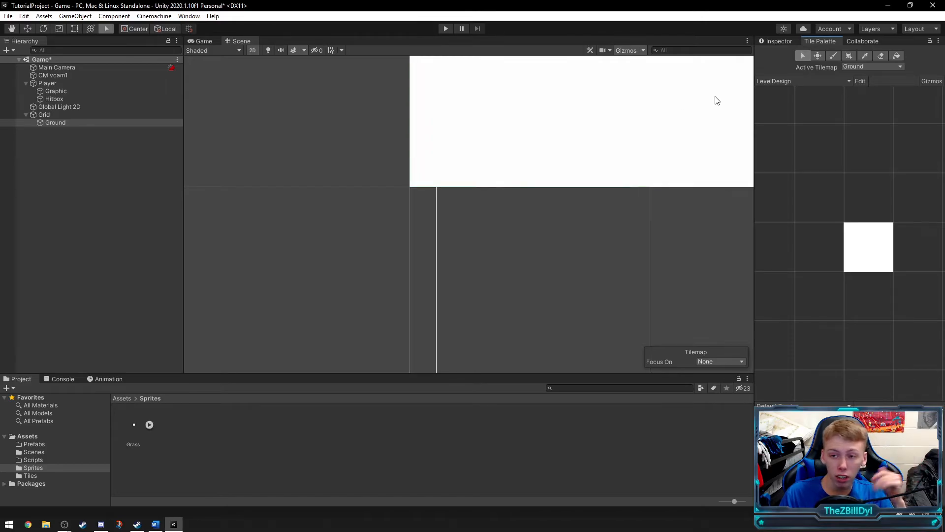
Step: Examine the Ground tilemap's component settings and the painted floor below the player
left_click(777, 41)
middle_click_drag(444, 261, 352, 289)
scroll(351, 289, "down", 1)
scroll(273, 290, "down", 5)
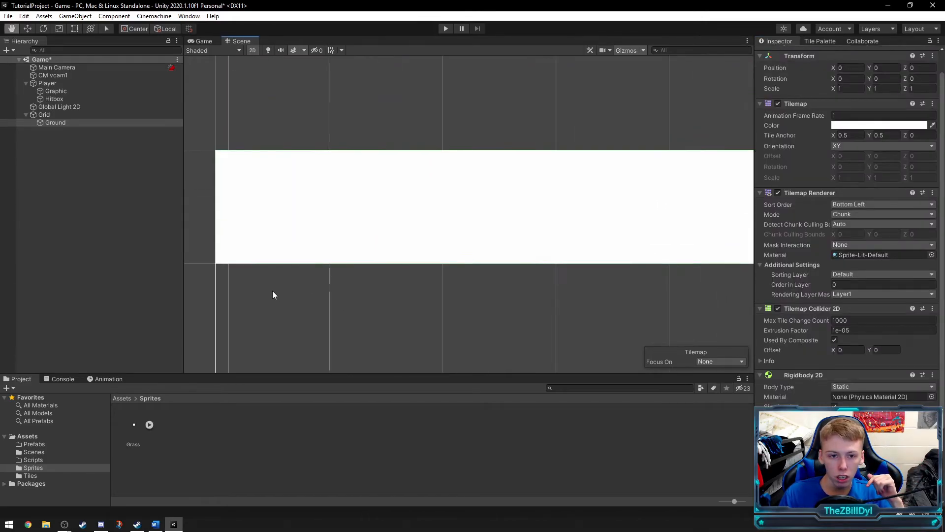
middle_click_drag(536, 233, 317, 247)
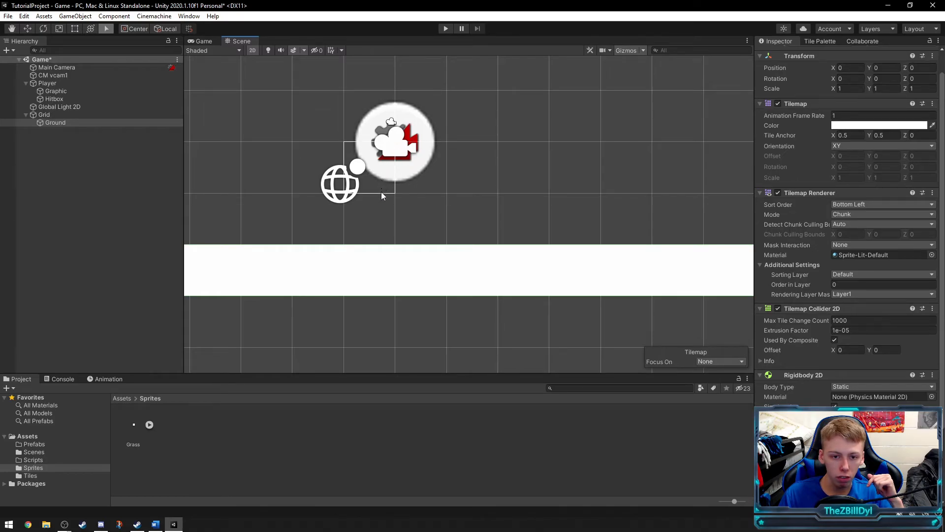
middle_click_drag(424, 287, 423, 248)
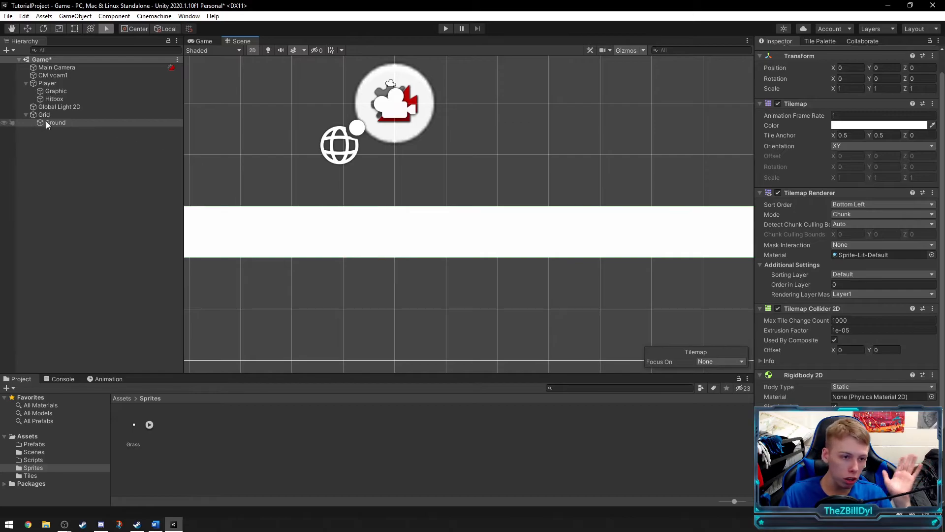
left_click(820, 41)
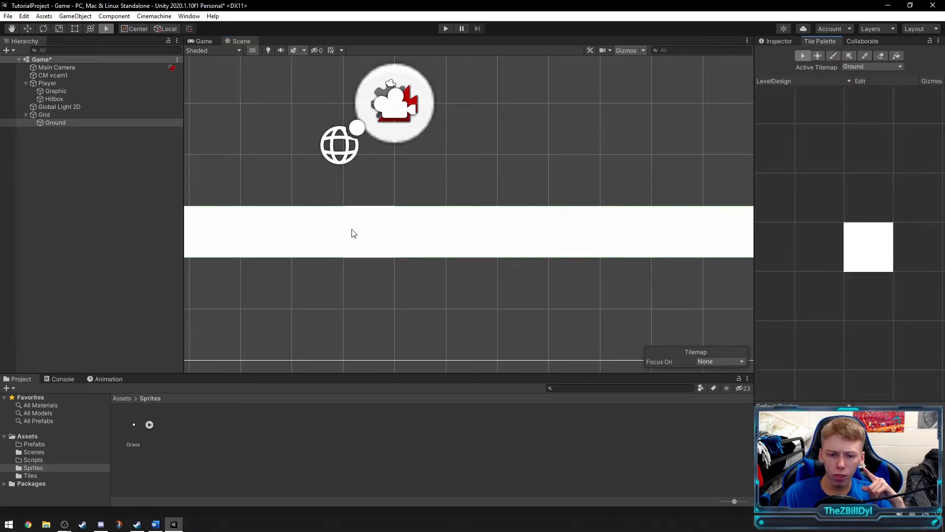
middle_click_drag(354, 231, 400, 205)
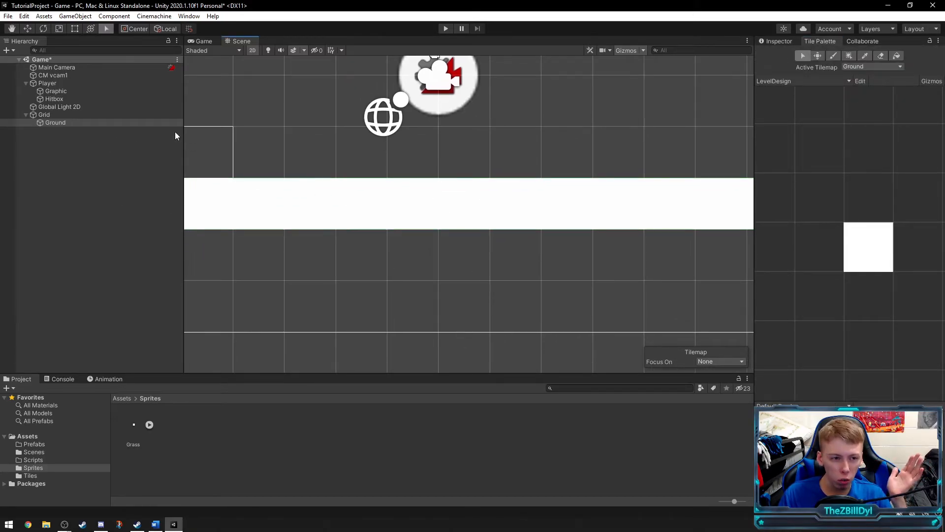
Step: Set the Ground tilemap's color to dark green and check its look in the Game view
left_click(59, 126)
left_click(773, 44)
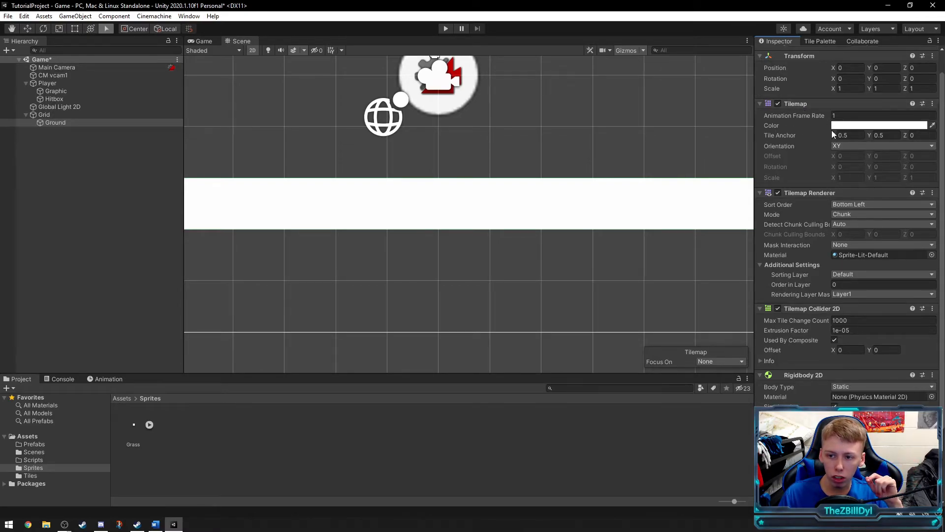
left_click(871, 125)
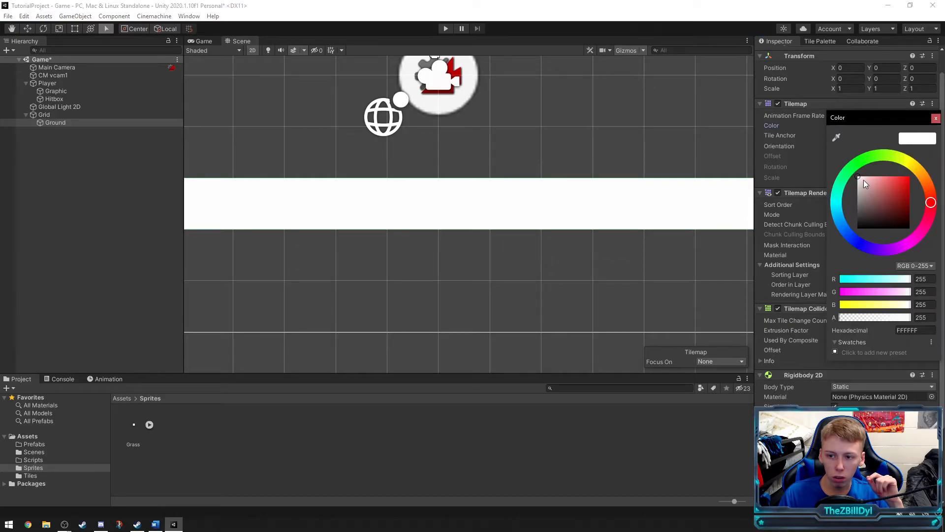
left_click(859, 158)
mouse_move(896, 194)
left_mouse_down()
mouse_move(892, 185)
mouse_move(909, 179)
mouse_move(894, 188)
mouse_move(920, 205)
left_mouse_up()
left_click(935, 118)
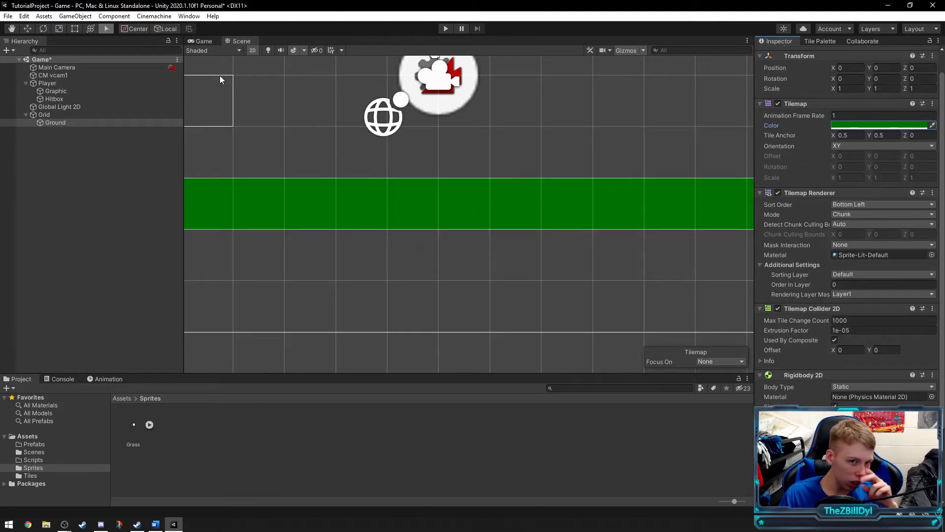
left_click(204, 39)
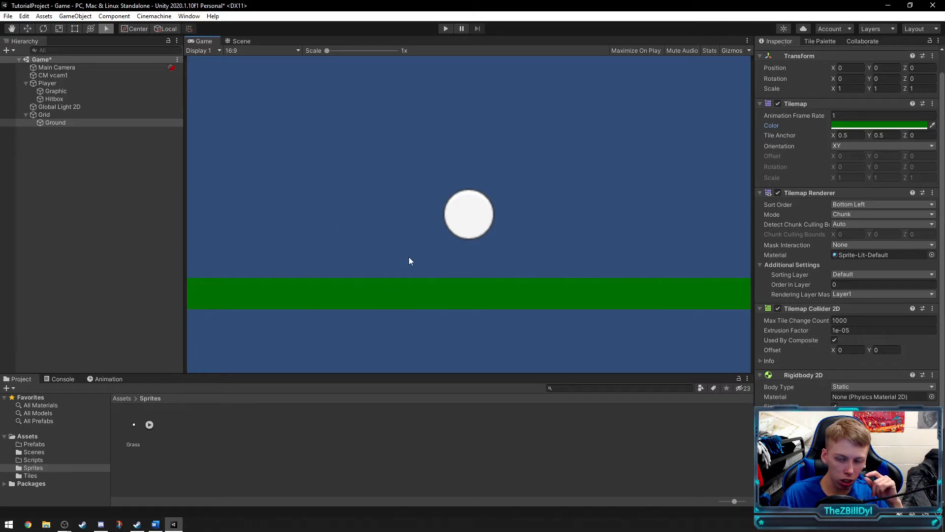
scroll(807, 403, "down", 3)
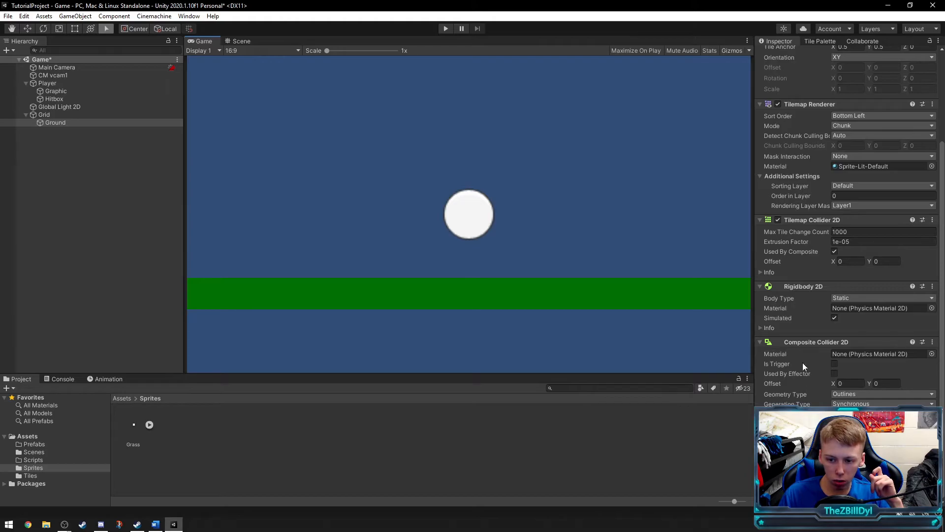
scroll(797, 309, "up", 4)
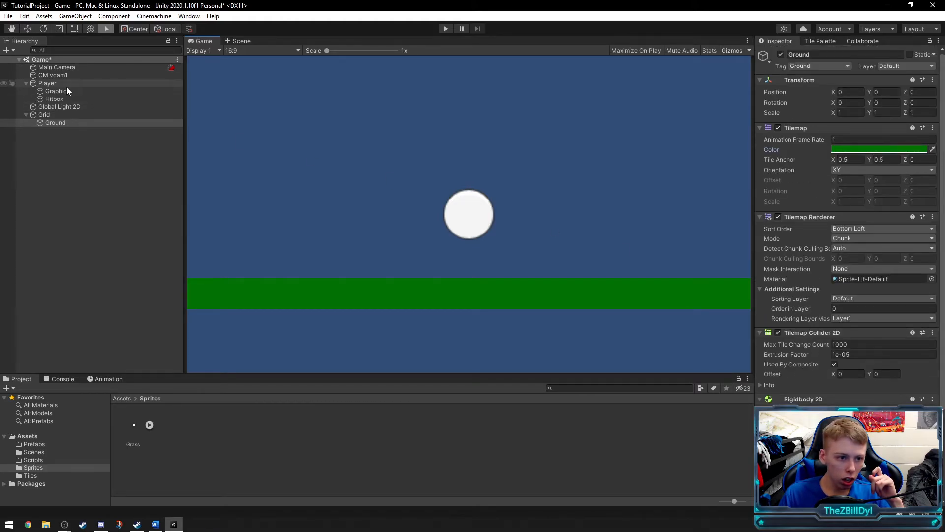
Step: Freeze the Z rotation in the constraints of the Player's Rigidbody 2D
left_click(55, 82)
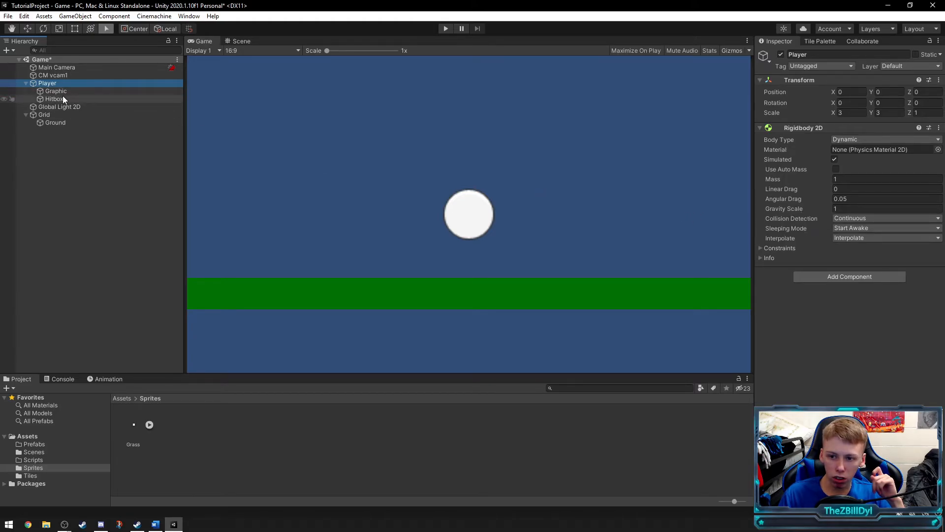
left_click(766, 246)
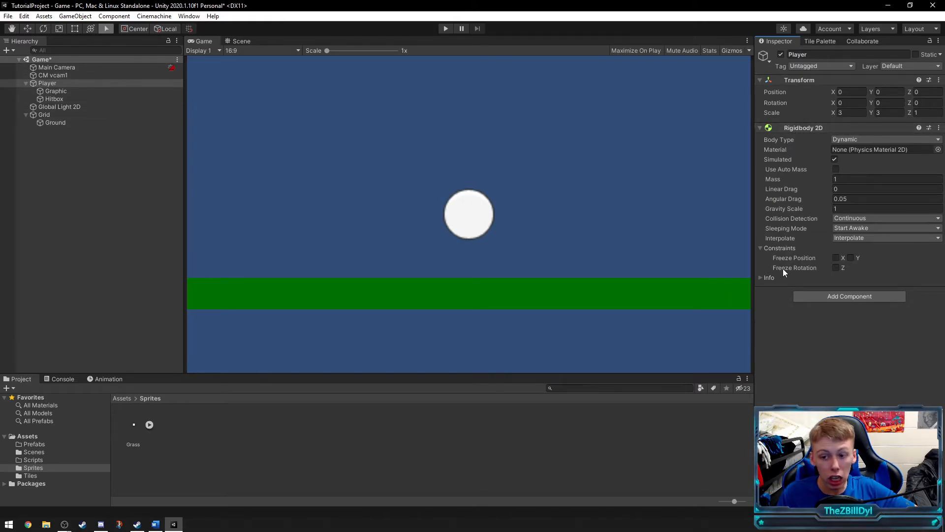
double_click(761, 247)
left_click(761, 247)
left_click(761, 247)
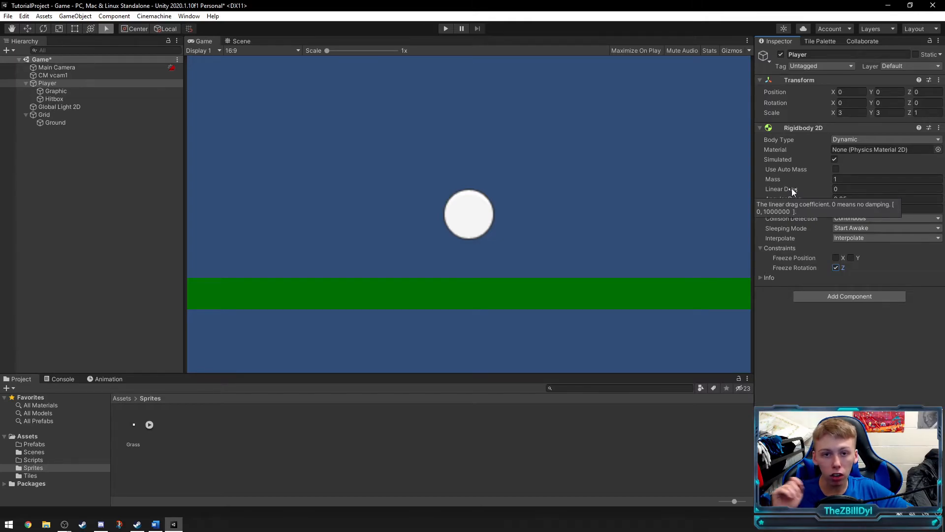
Step: Save the Game scene and play-test the player falling onto the ground
right_click(44, 60)
left_click(76, 83)
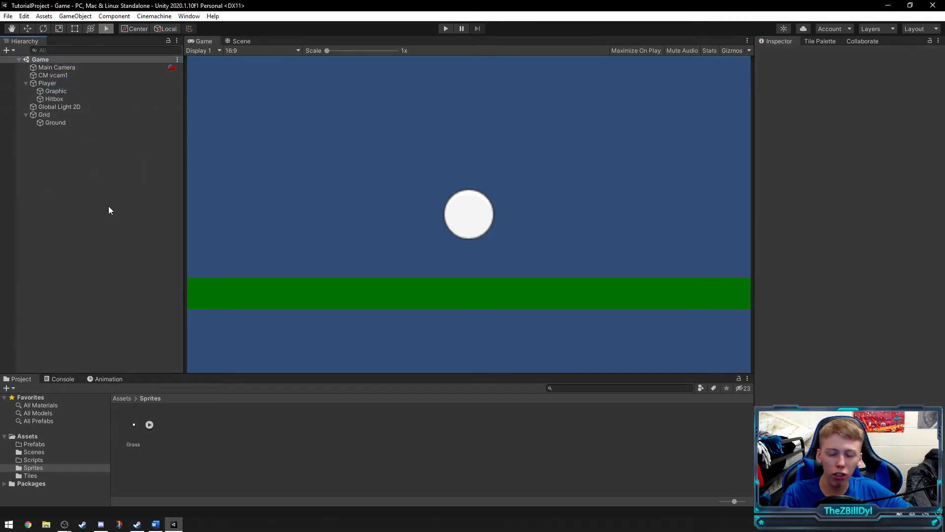
left_click(443, 30)
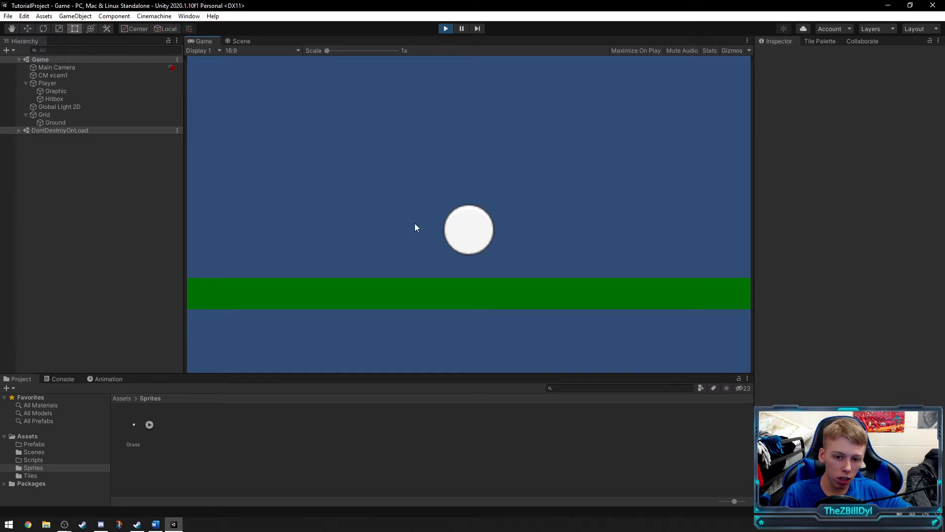
left_click(452, 29)
Step: Shrink all four sides of the Hitbox's Box Collider 2D to fit the player circle, about 0.53 by 0.53
left_click(49, 99)
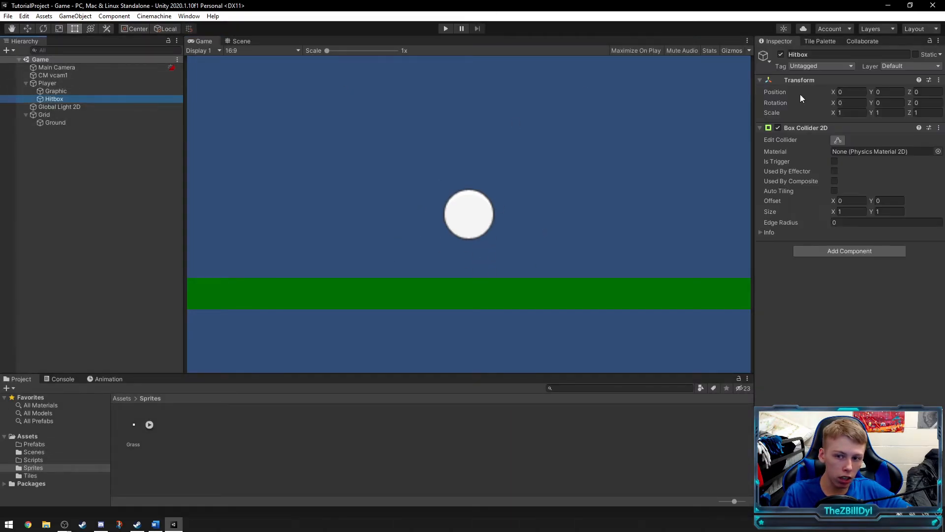
left_click(238, 41)
key("f")
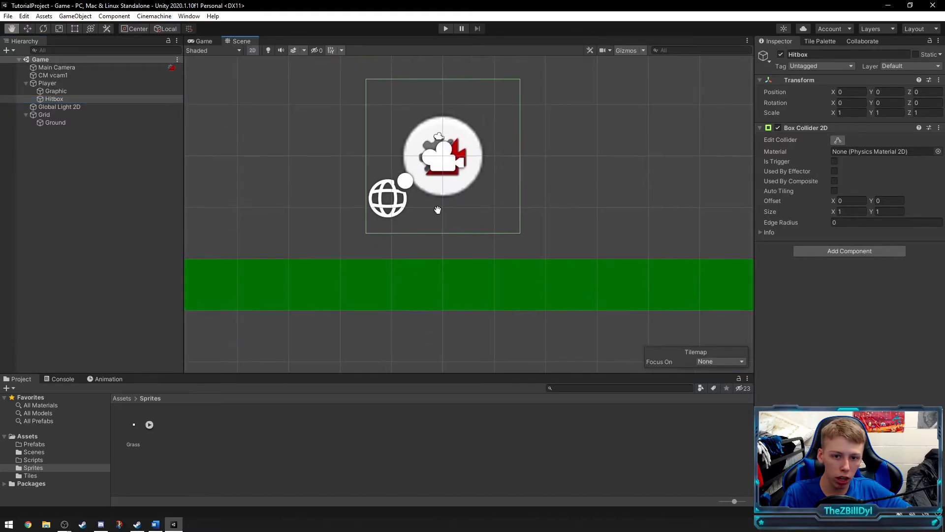
right_click(821, 129)
left_click(834, 138)
left_click(837, 141)
left_click_drag(444, 233, 447, 197)
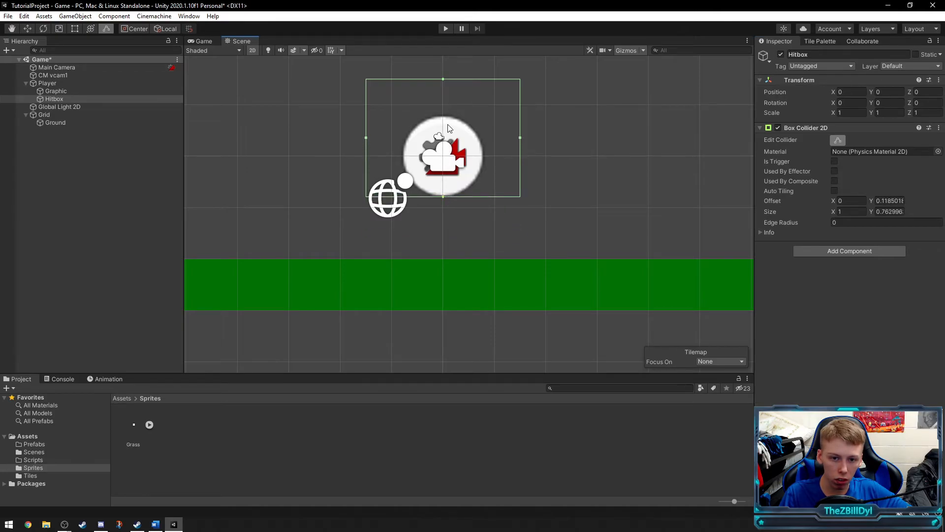
left_click_drag(443, 79, 440, 117)
left_click_drag(368, 156, 403, 157)
left_click_drag(522, 155, 484, 156)
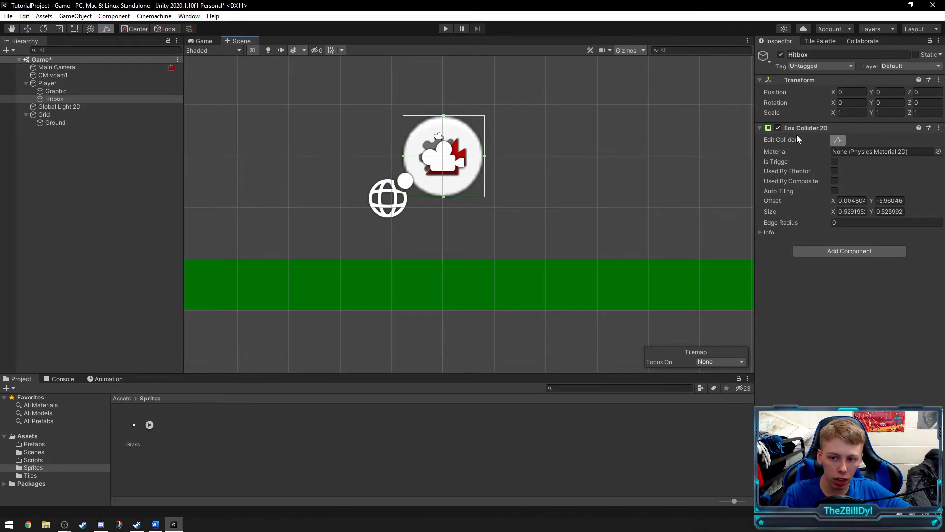
key("t")
Step: Play-test the player's landing with the resized hitbox and save the Game scene
left_click(446, 28)
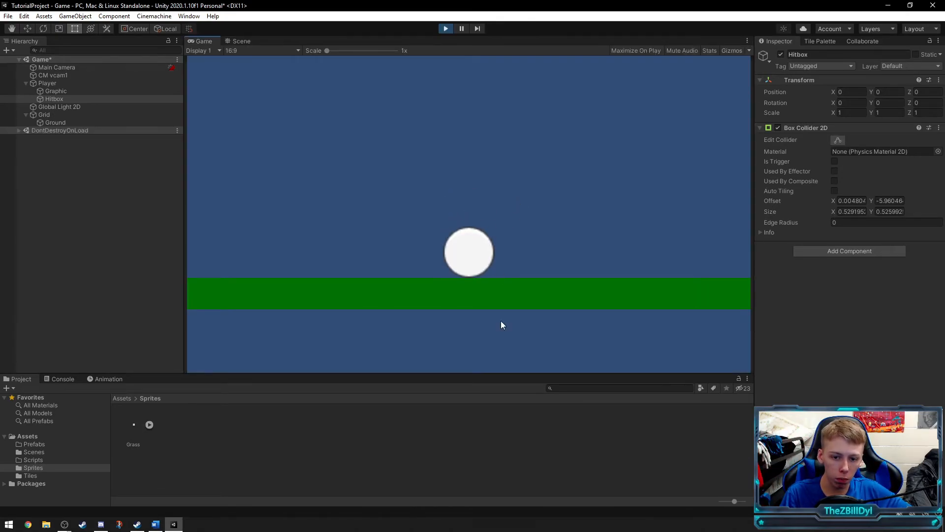
left_click(448, 29)
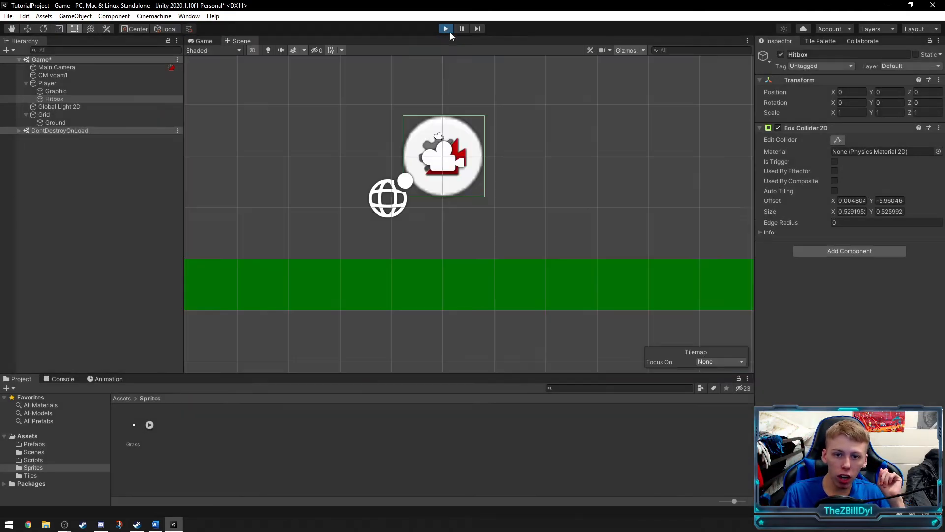
left_click(838, 141)
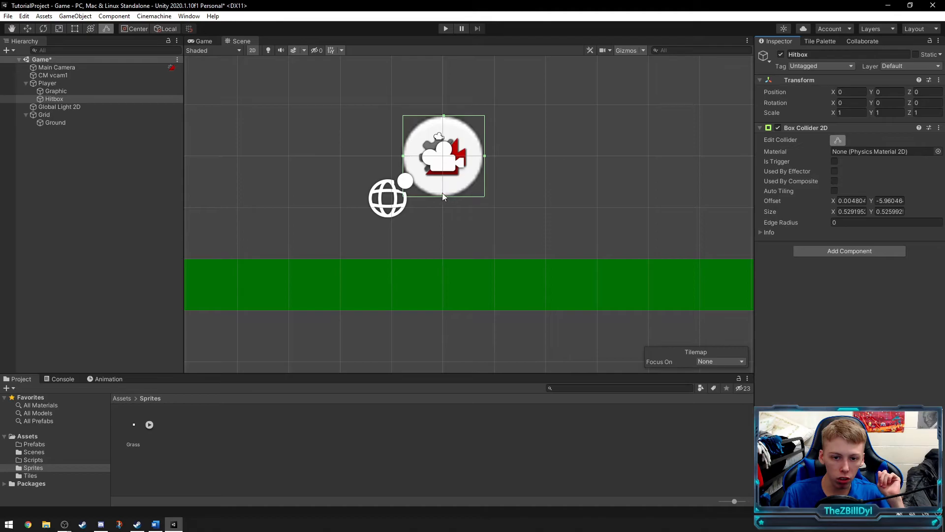
left_click(835, 141)
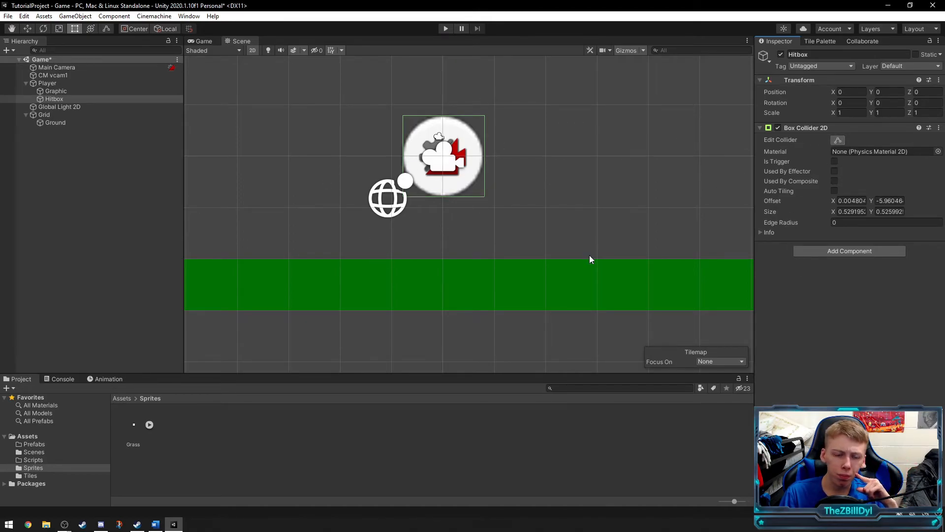
left_click(76, 179)
right_click(41, 59)
left_click(79, 77)
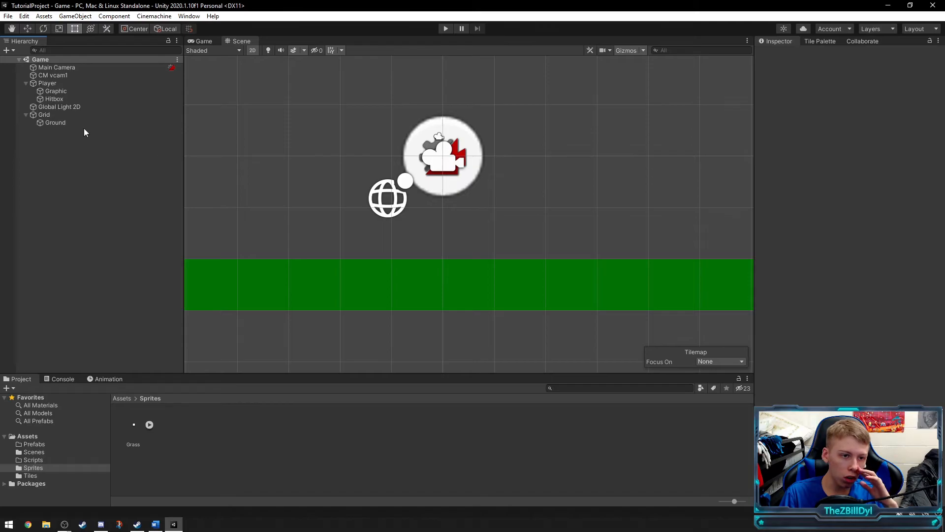
Step: Add a new script component named PlayerMovement to the Player and open it in Visual Studio
left_click(52, 90)
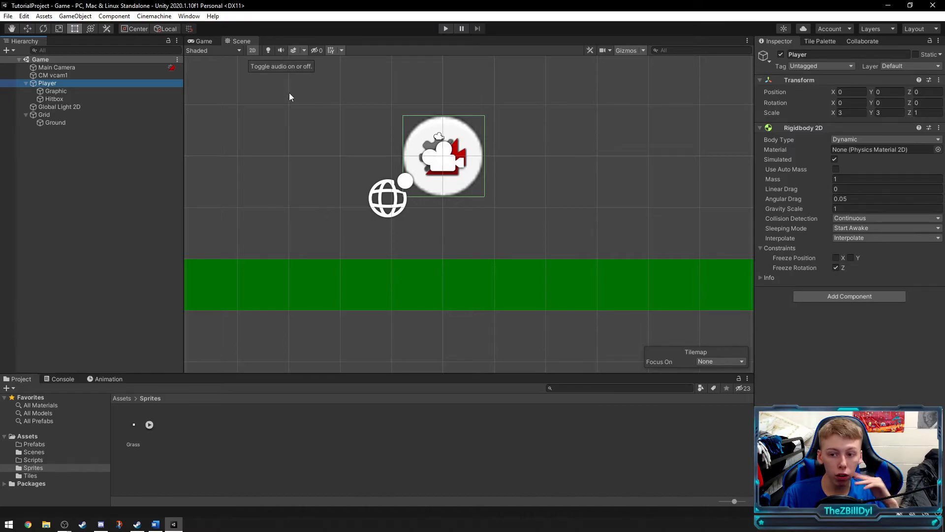
left_click(59, 157)
left_click(54, 82)
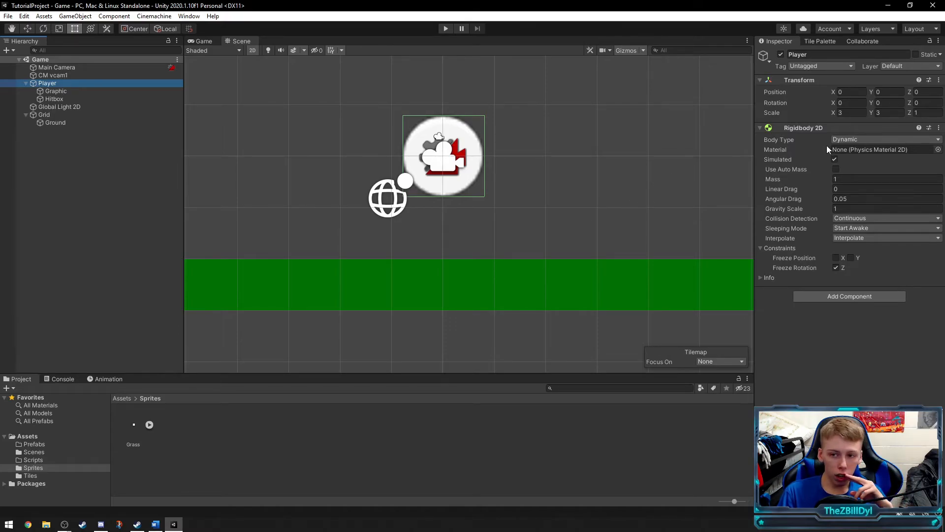
left_click(854, 297)
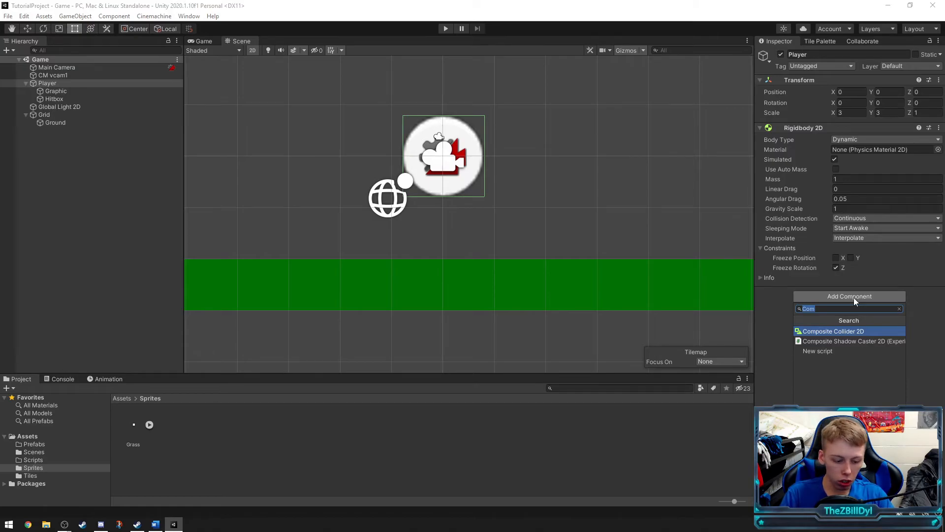
type("PlayerMovement")
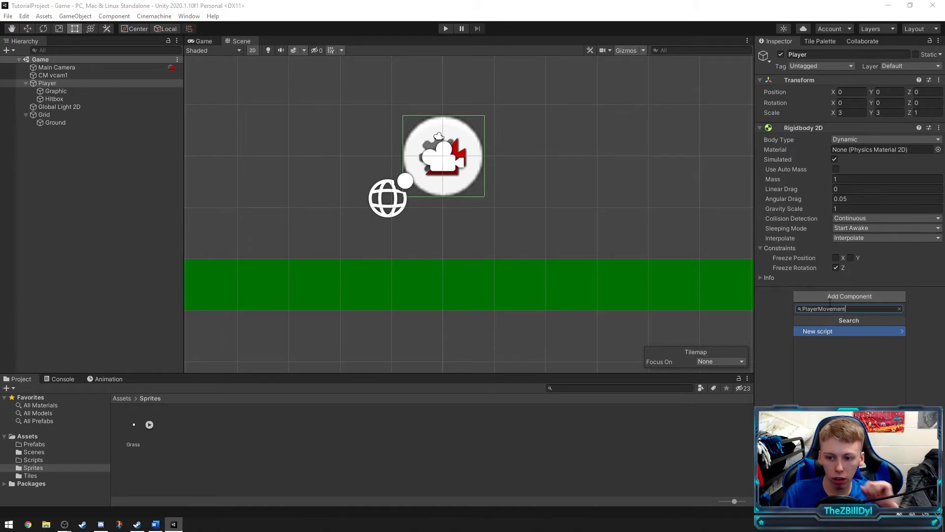
left_click(823, 333)
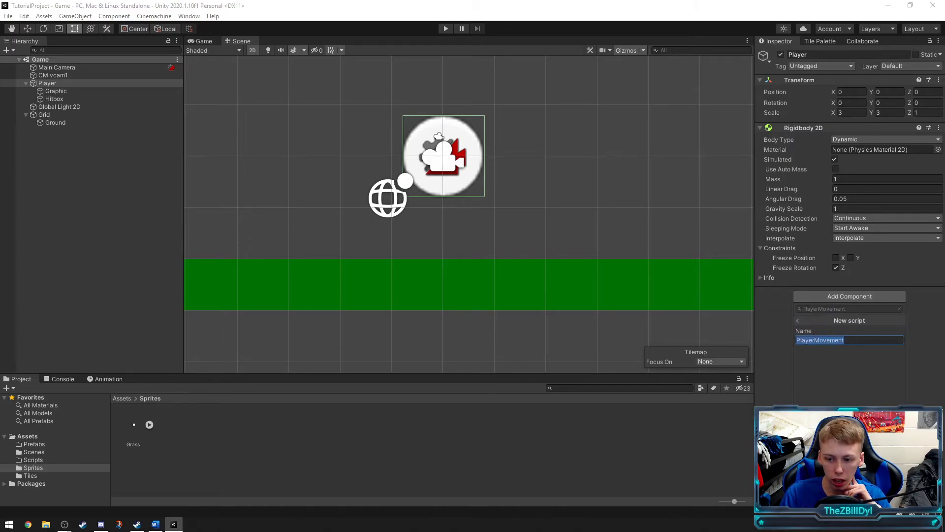
left_click(838, 395)
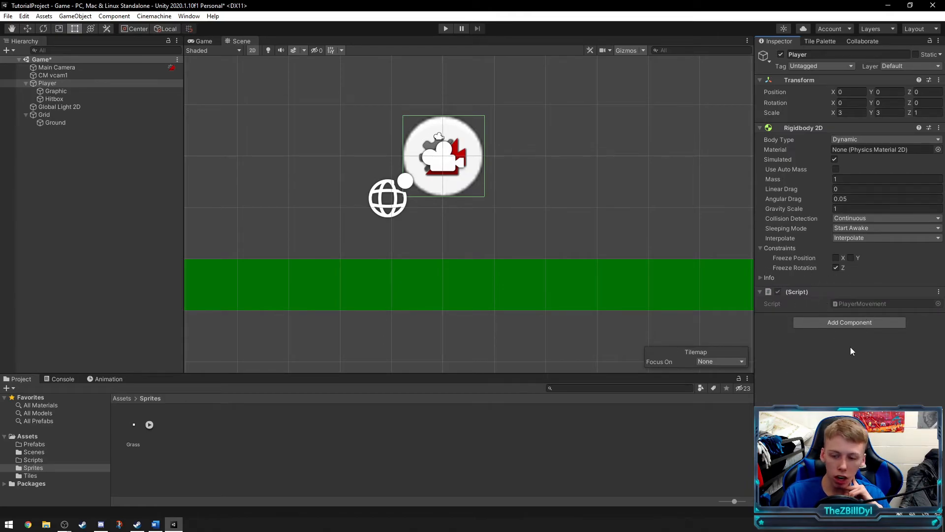
left_click(858, 304)
double_click(858, 304)
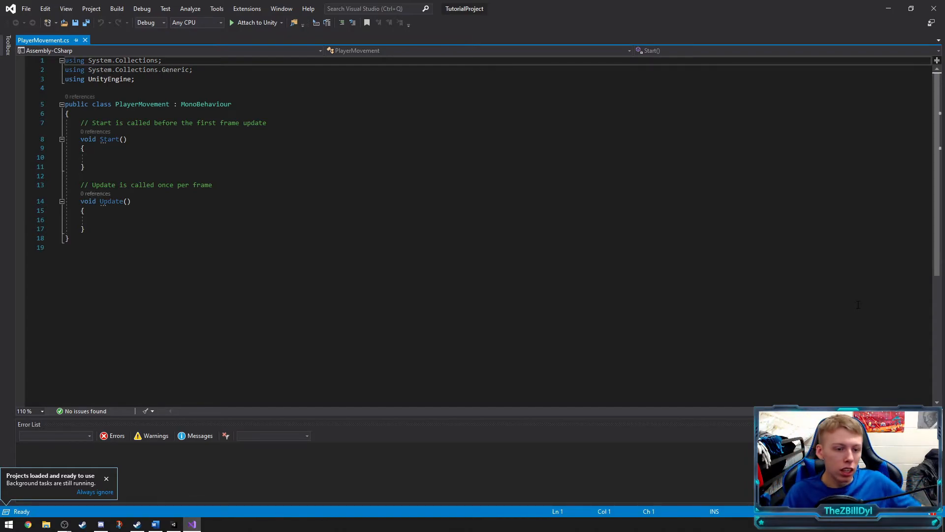
Step: Declare two serialized fields at the start of the PlayerMovement class: Rigidbody2D rb and float speed
left_click(123, 114)
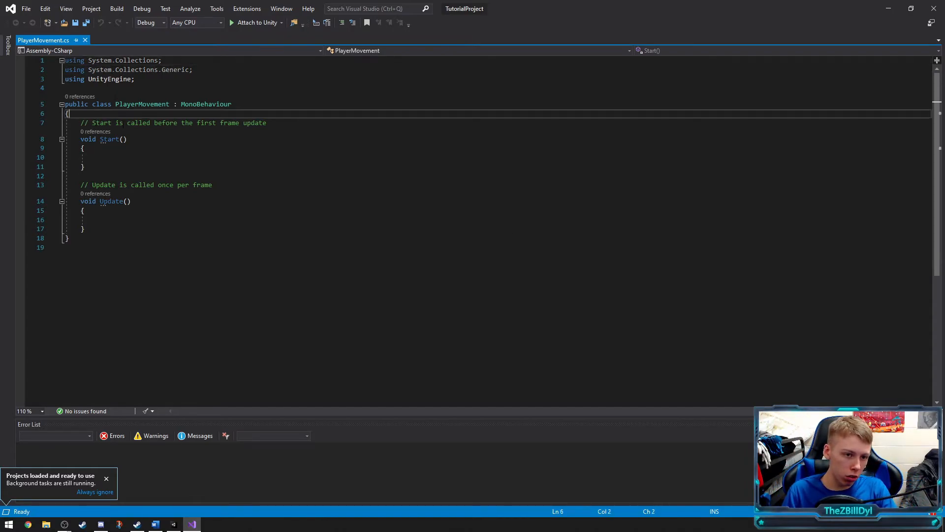
key("Return")
key("Return")
key("Return")
left_click(124, 125)
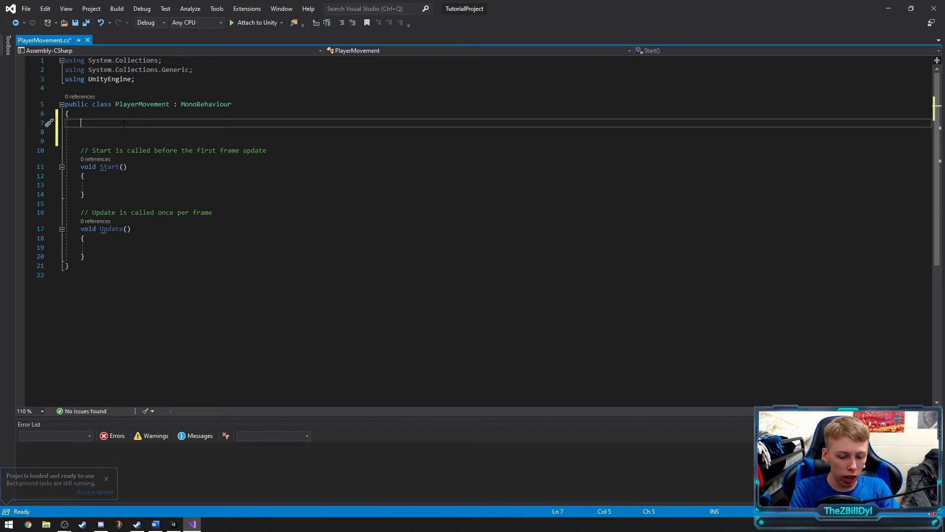
type("[SerializeField")
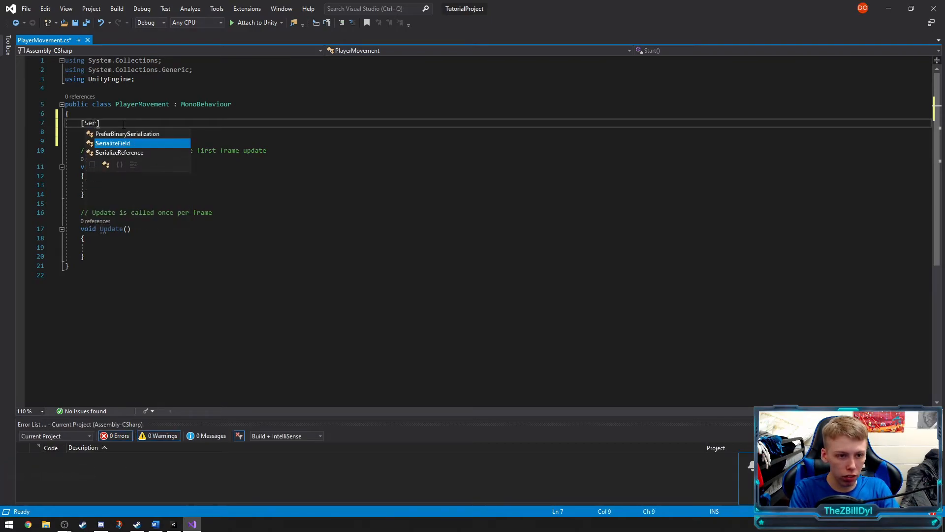
type("]")
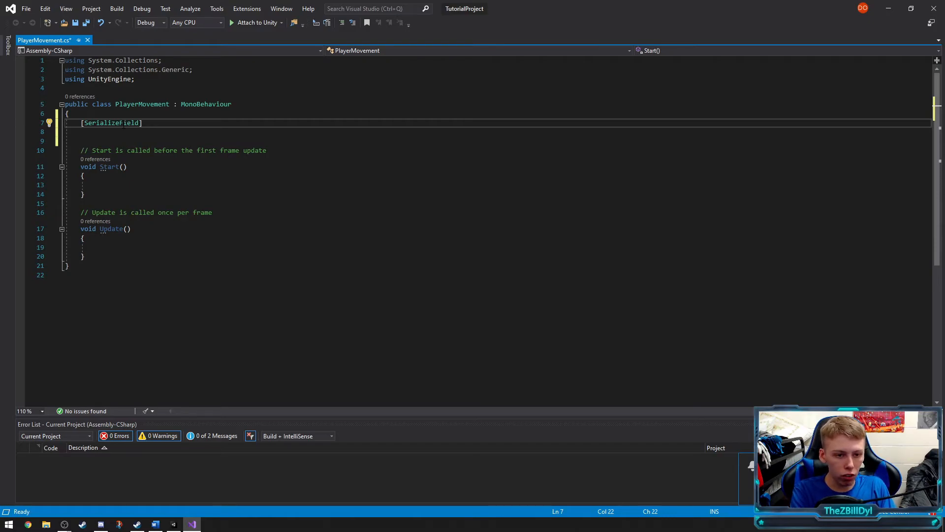
type("Rigidbody2D")
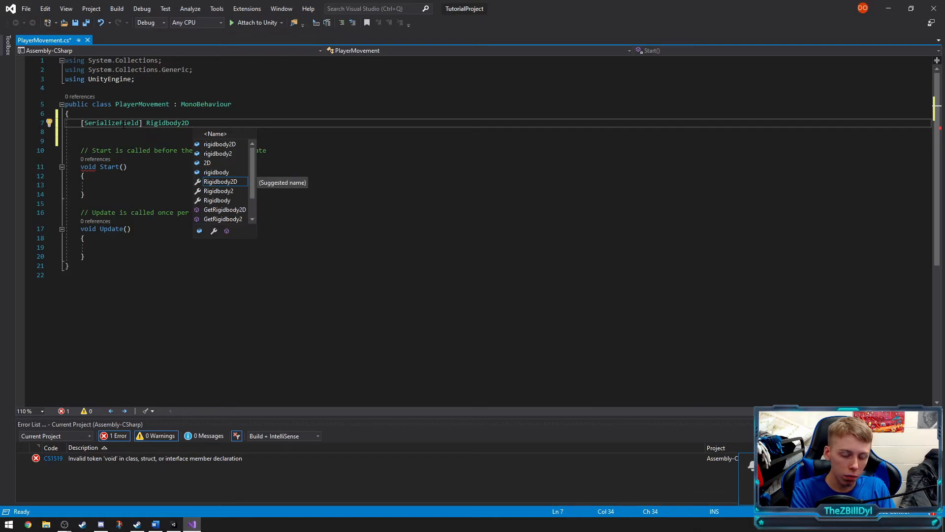
type(" rb;")
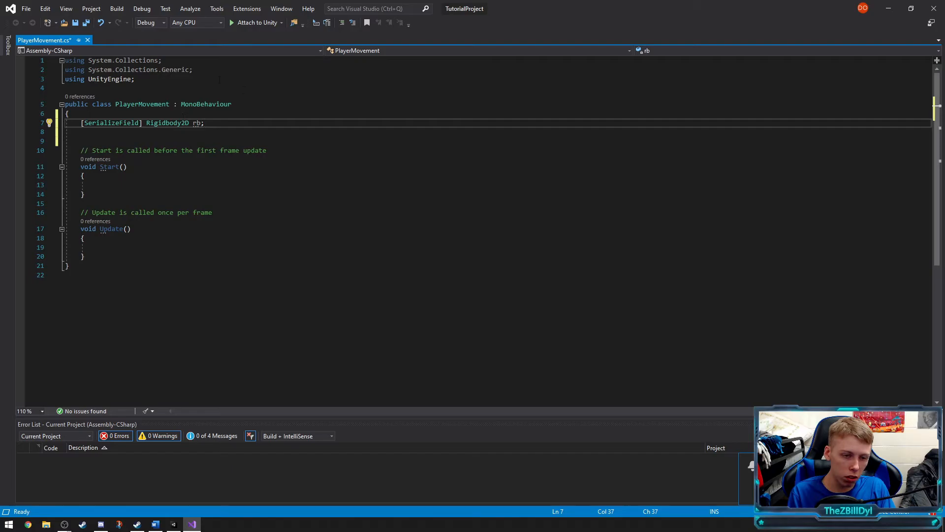
key("Return")
type("[SerializeField] float speed;")
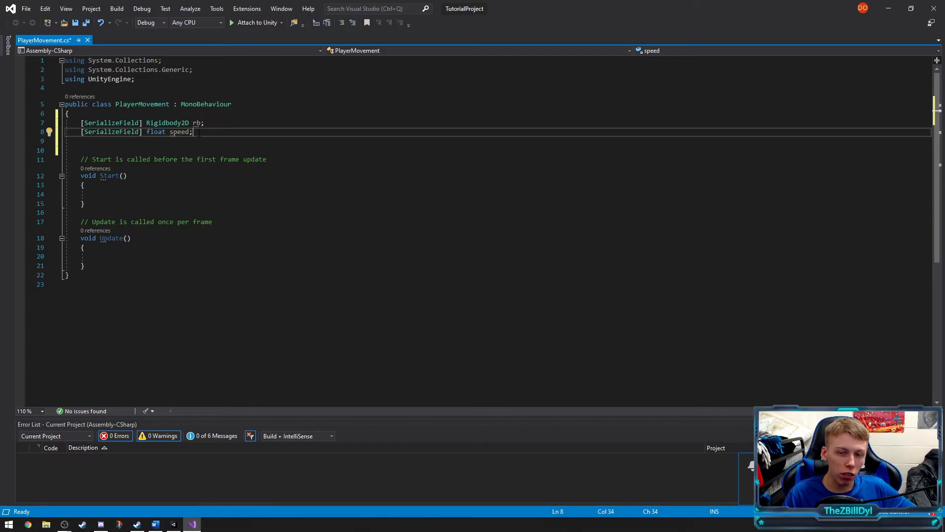
key("Return")
type("int rand;")
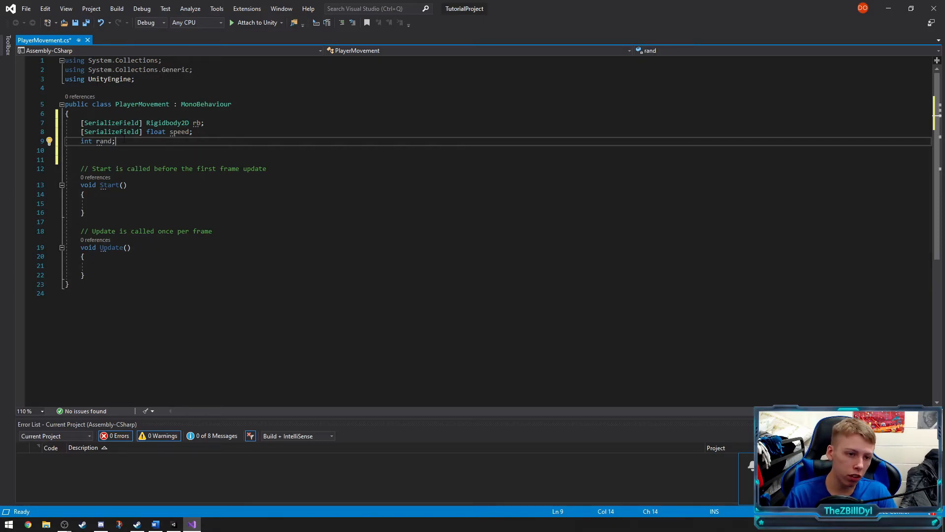
left_click_drag(123, 141, 65, 141)
key("BackSpace")
key("BackSpace")
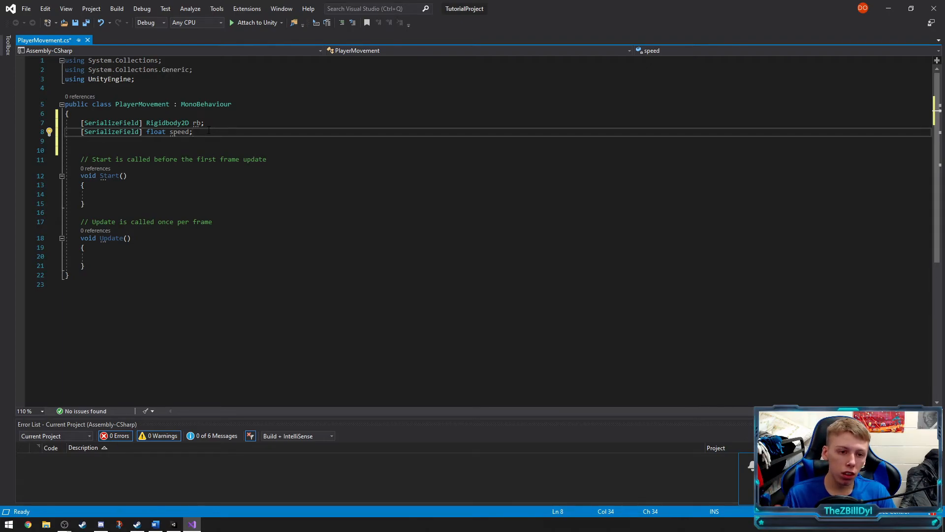
Step: Declare a Vector3 variable named movement below the speed field and save the script
key("Return")
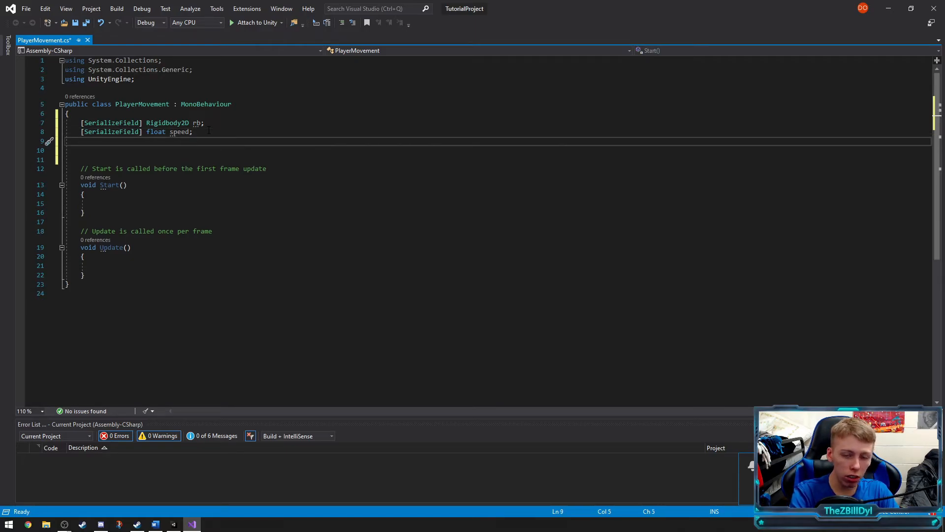
type("Vector")
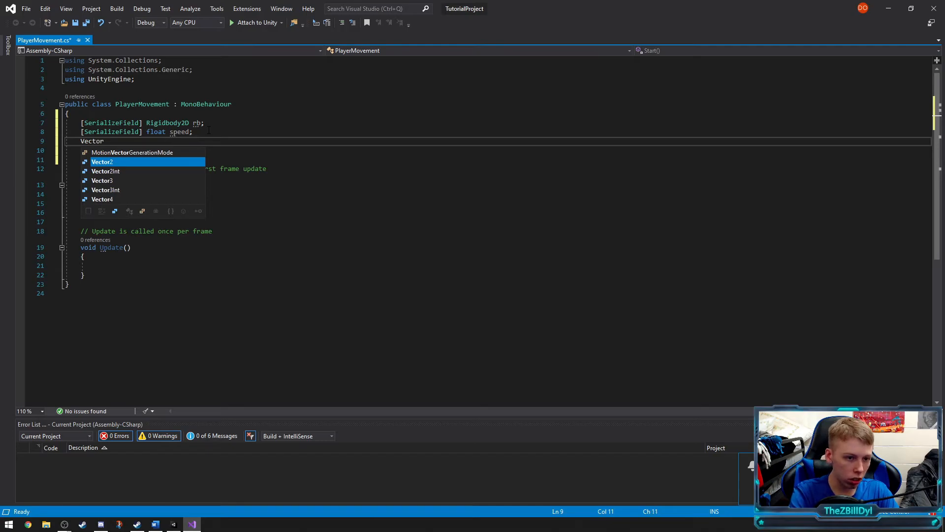
type("3 movement;")
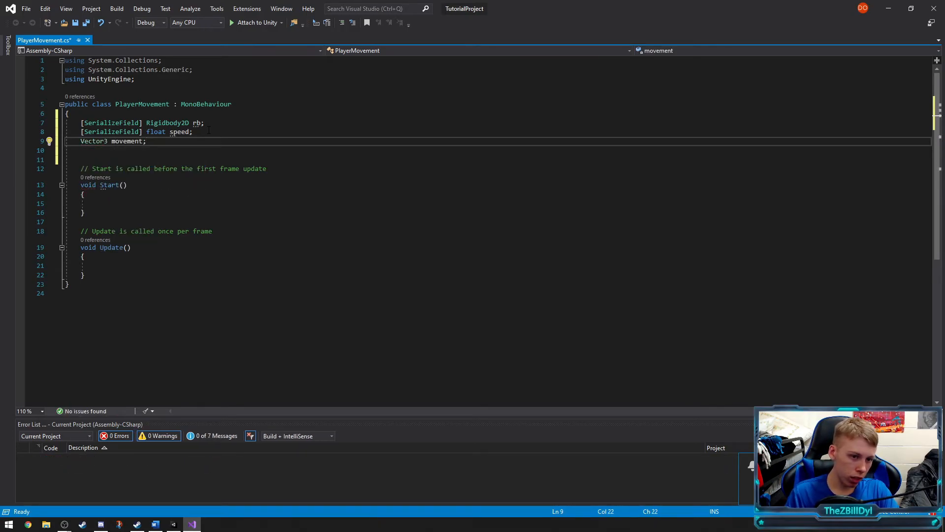
key("ctrl+s")
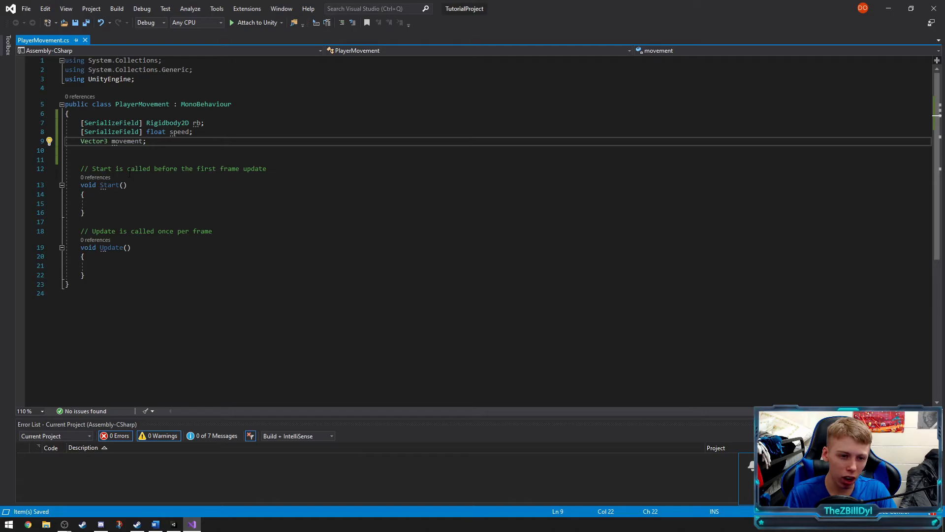
Step: Add an empty private void Awake method between the field declarations and the Start method
left_click(89, 161)
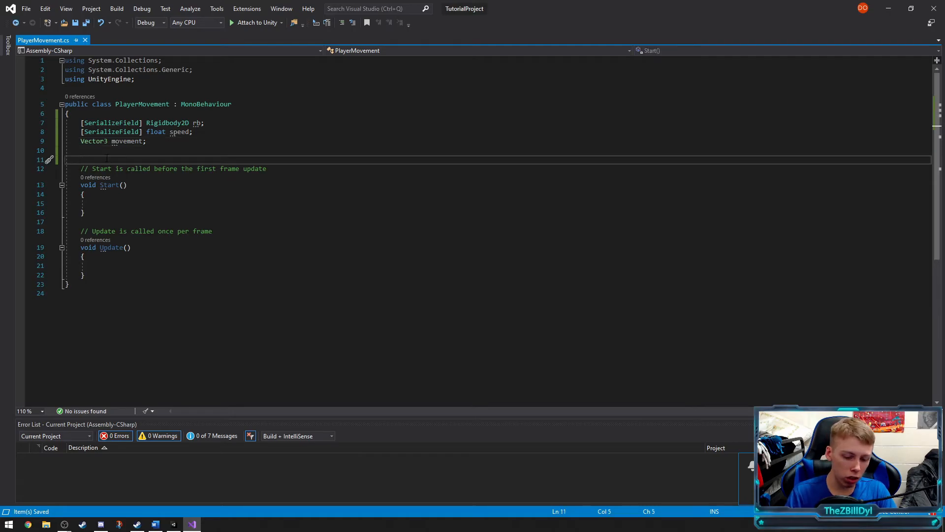
key("Return")
key("Return")
left_click(107, 158)
type("Awa")
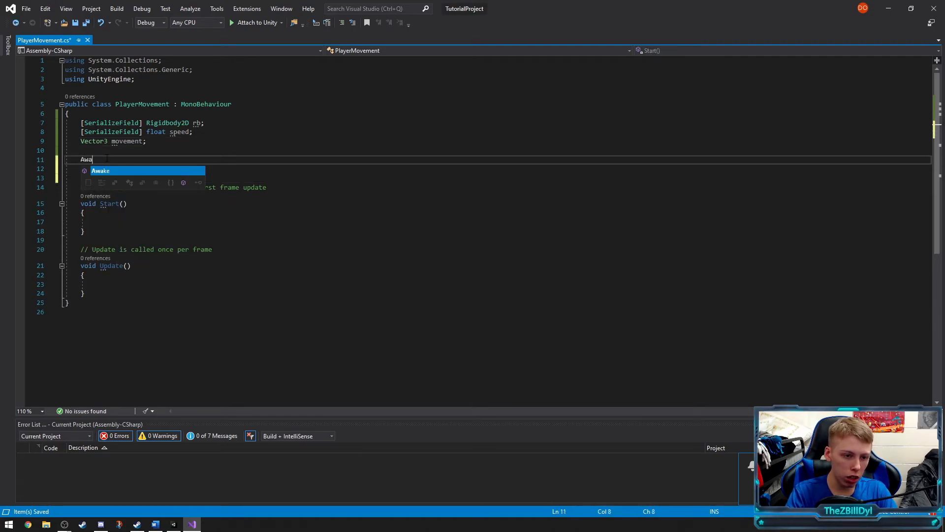
key("Tab")
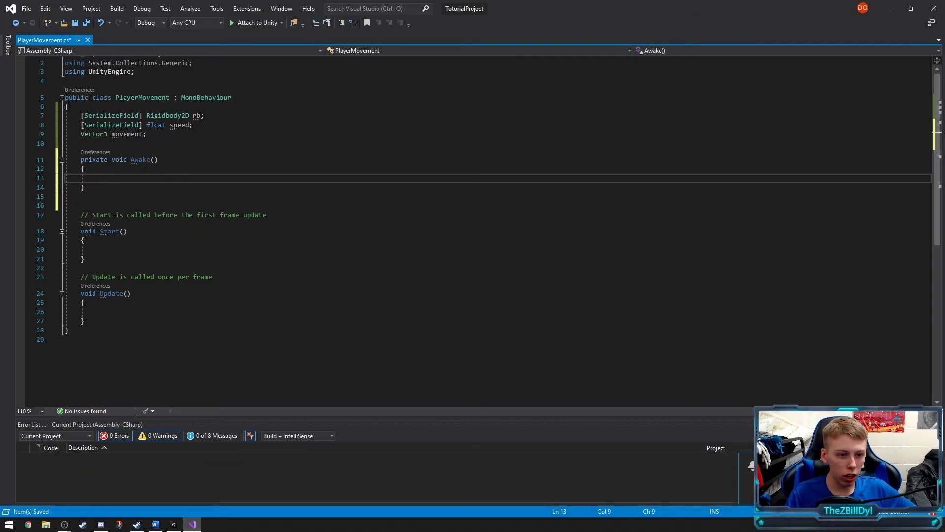
Step: Compare the Awake method with the Start method and its comment
left_click_drag(79, 159, 126, 188)
left_click(125, 189)
left_click(140, 159)
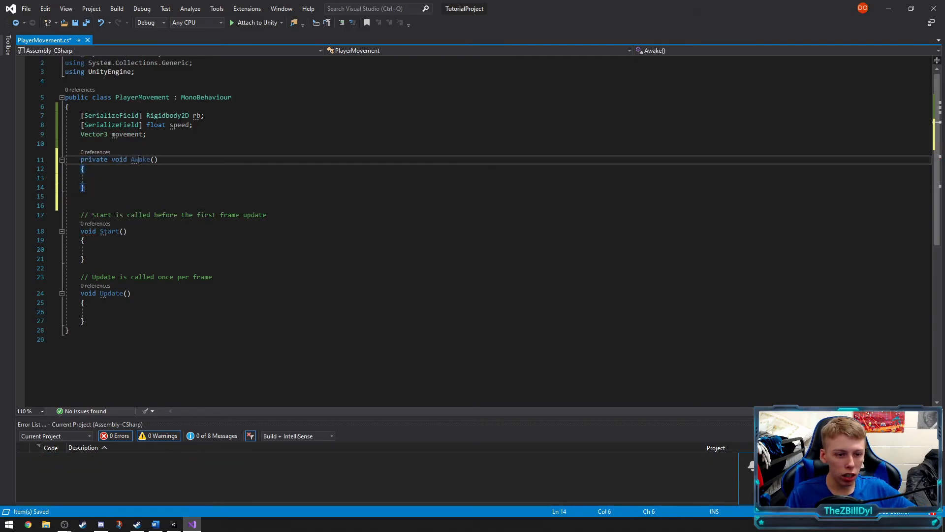
left_click_drag(75, 215, 268, 215)
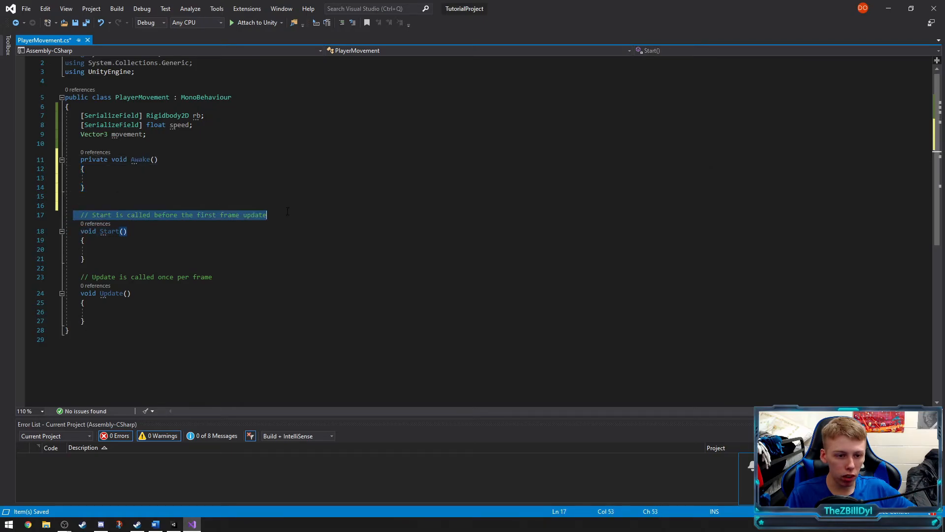
left_click(88, 215)
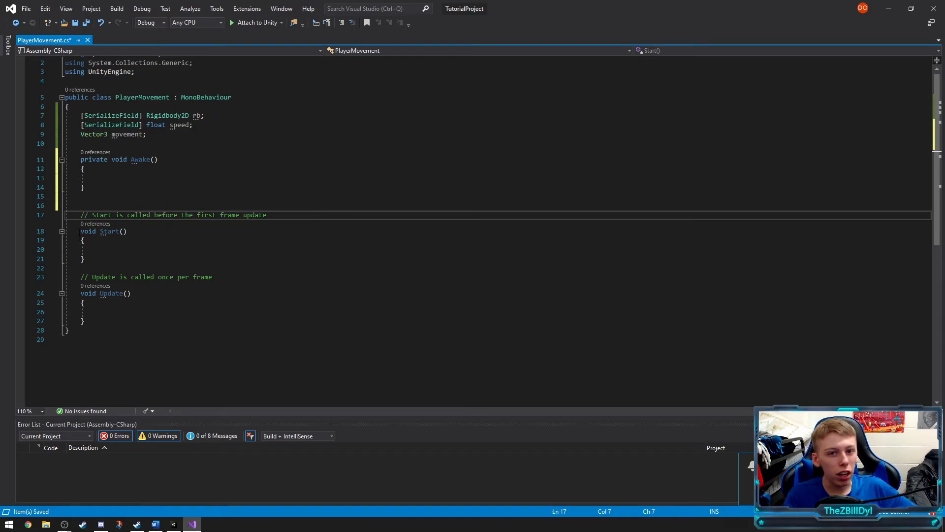
left_click_drag(69, 162, 67, 197)
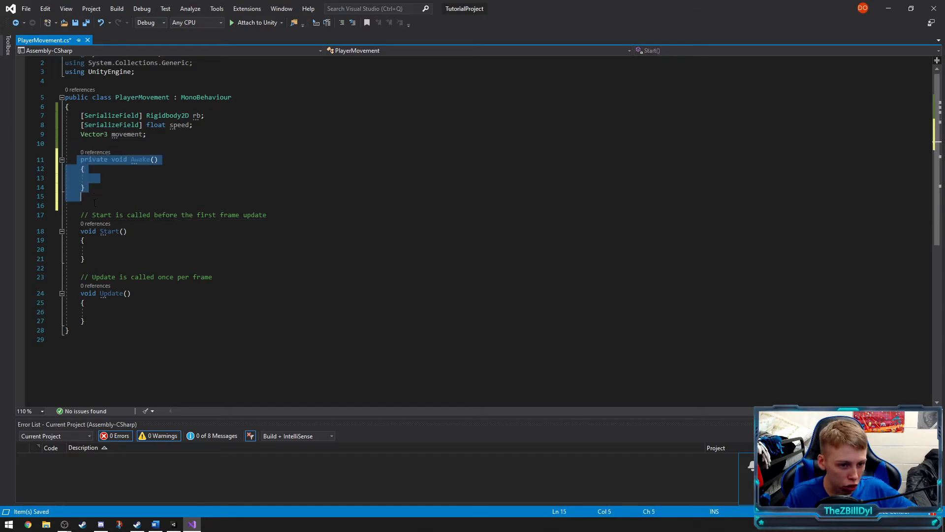
left_click(78, 231)
left_click_drag(77, 231, 69, 272)
left_click(114, 264)
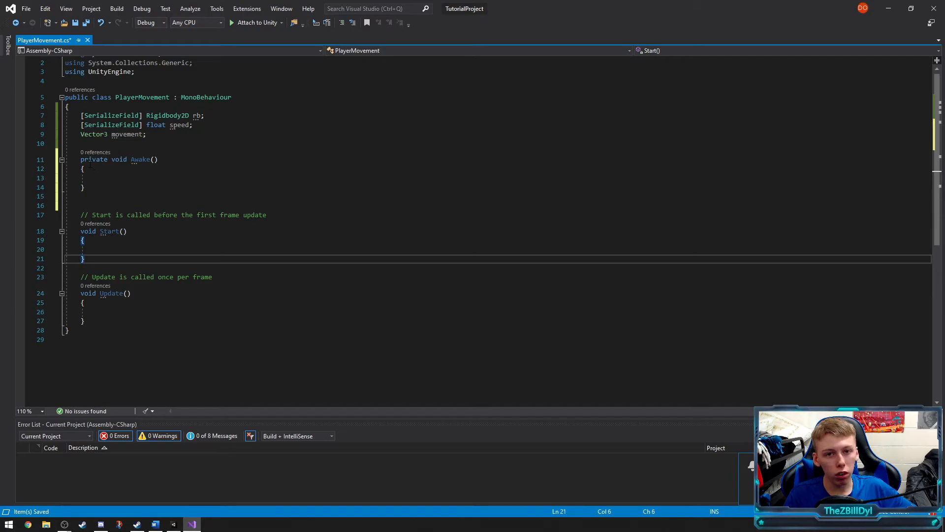
left_click_drag(75, 159, 107, 194)
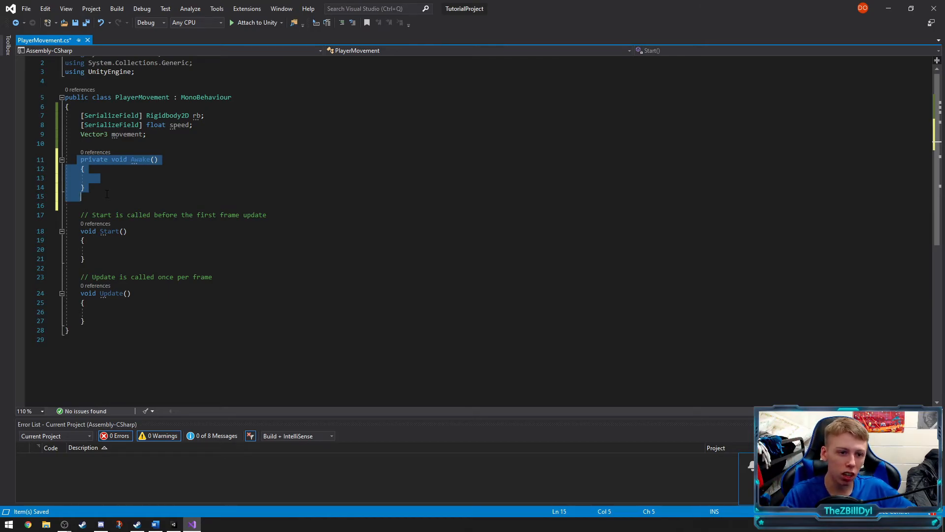
left_click(99, 178)
left_click(103, 249)
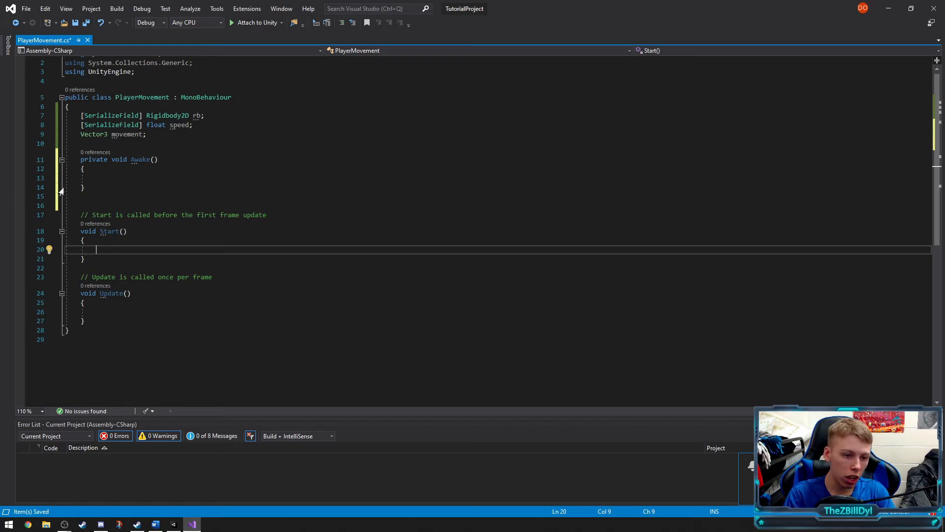
left_click(121, 176)
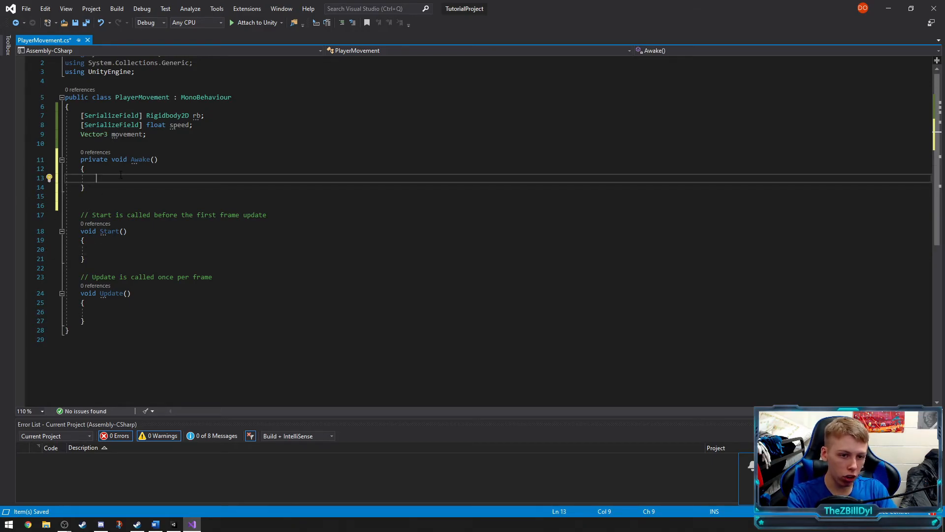
type("rb ")
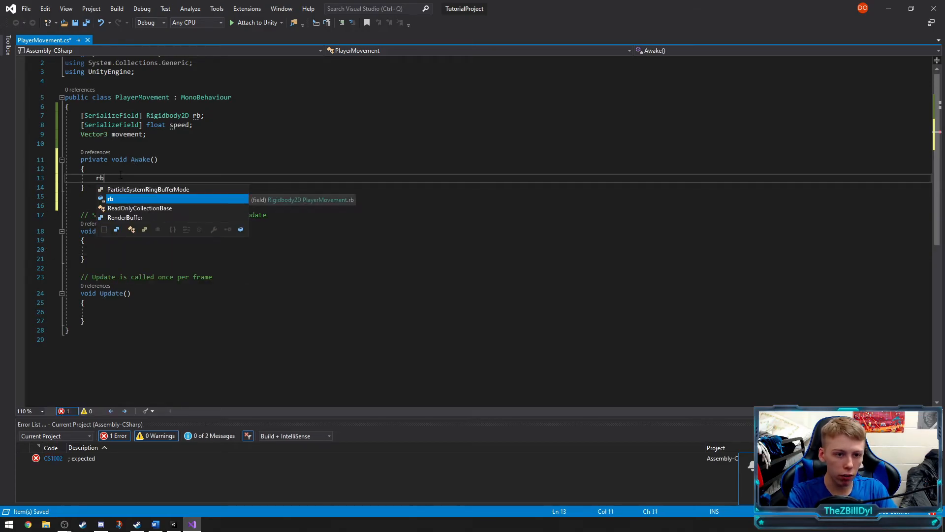
type("= Get")
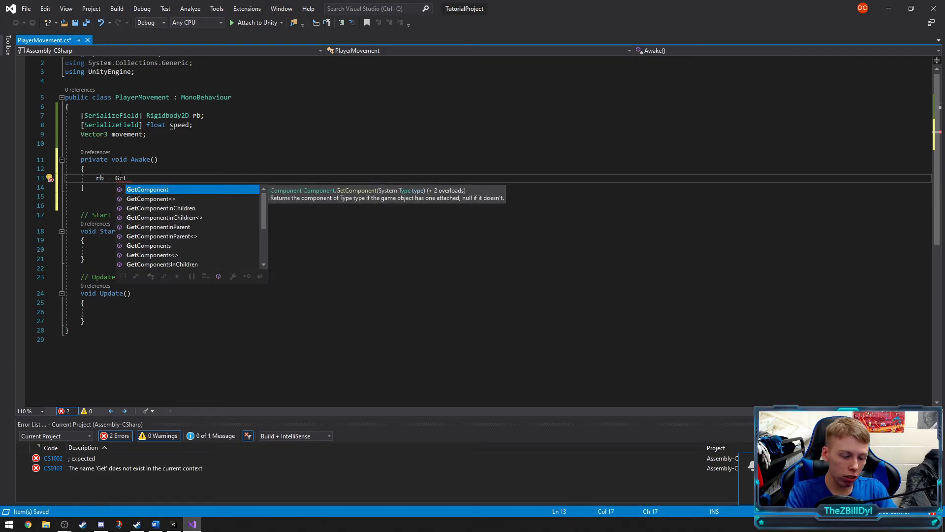
key("BackSpace")
key("BackSpace")
key("BackSpace")
key("BackSpace")
key("BackSpace")
key("BackSpace")
key("BackSpace")
key("BackSpace")
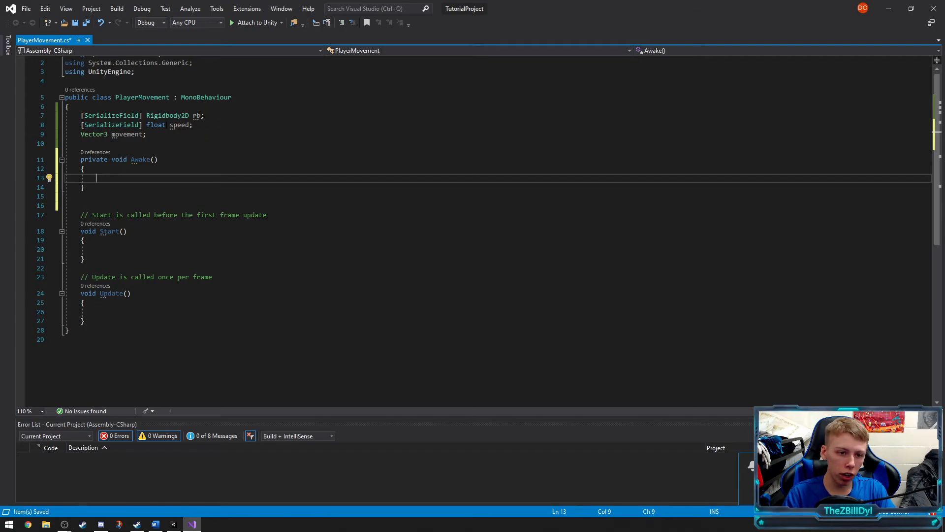
Step: Delete the empty Awake method and the Start method with its comment, keeping only Update
left_click_drag(79, 155, 110, 202)
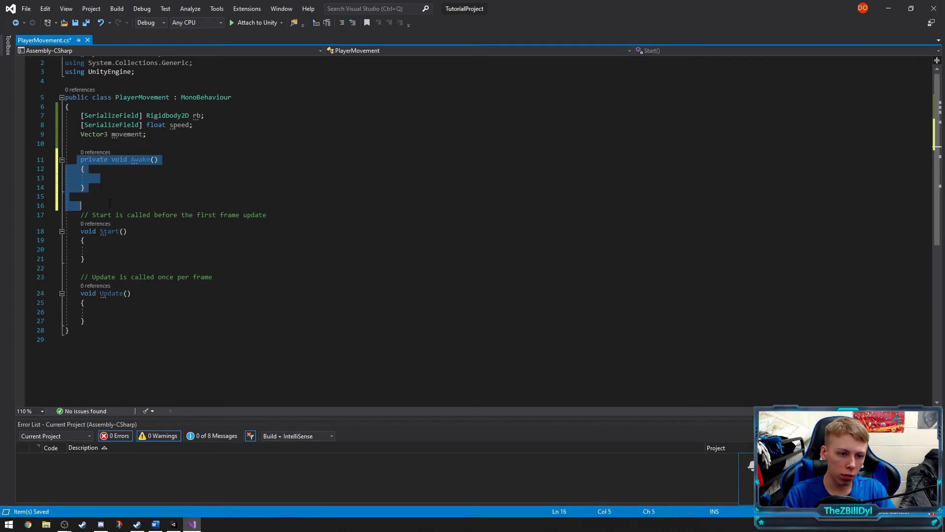
key("BackSpace")
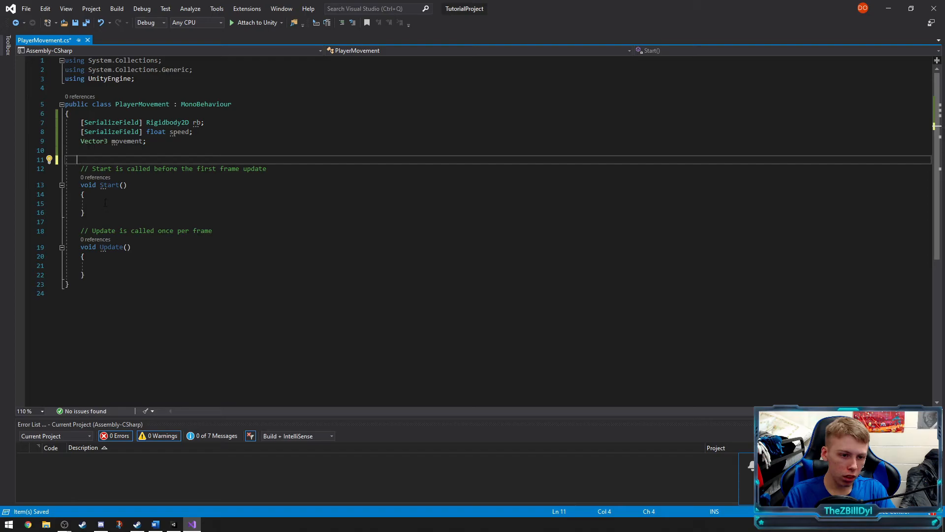
left_click_drag(77, 160, 100, 221)
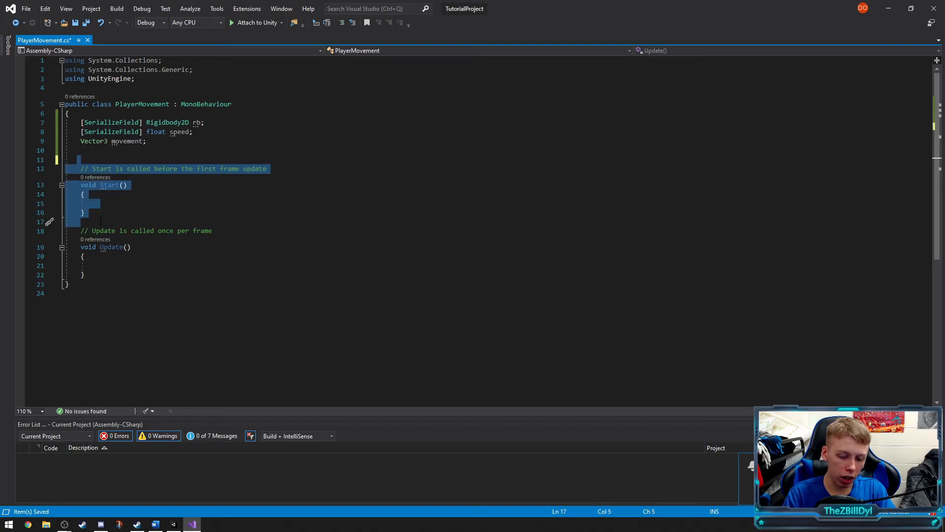
key("BackSpace")
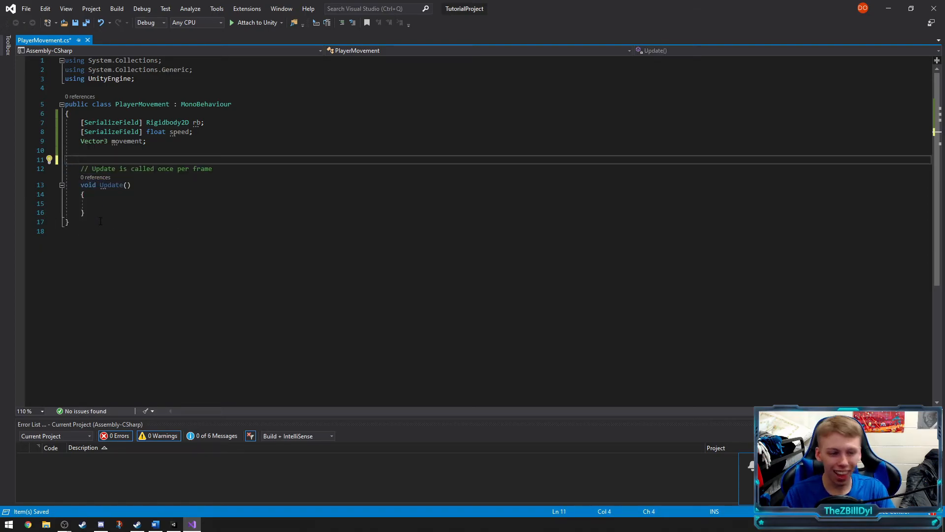
Step: Inside the Update method, assign movement.x the value of Input.GetAxisRaw("Horizontal")
left_click(113, 204)
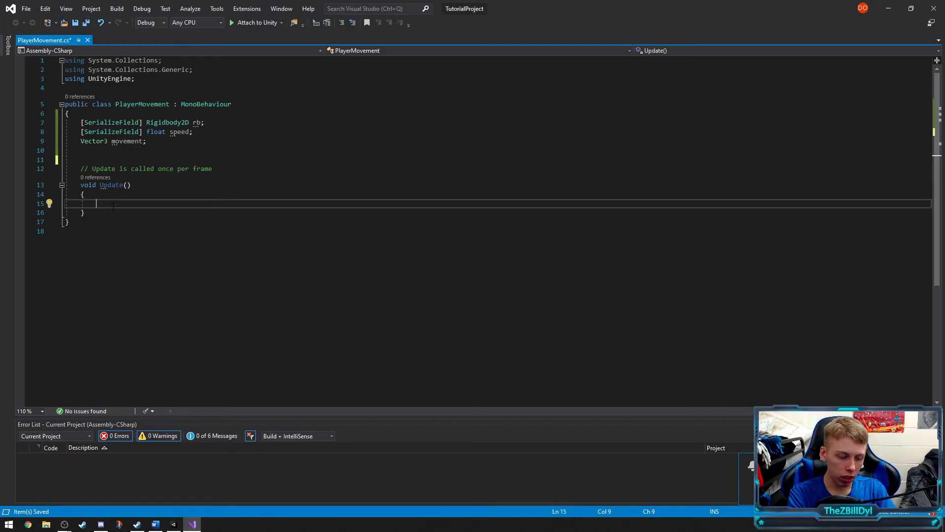
type("move")
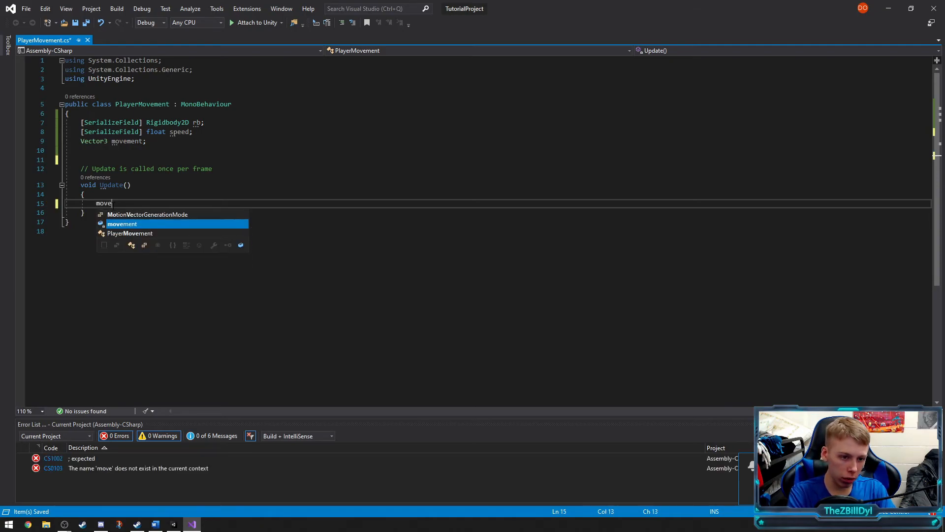
type("ment.x")
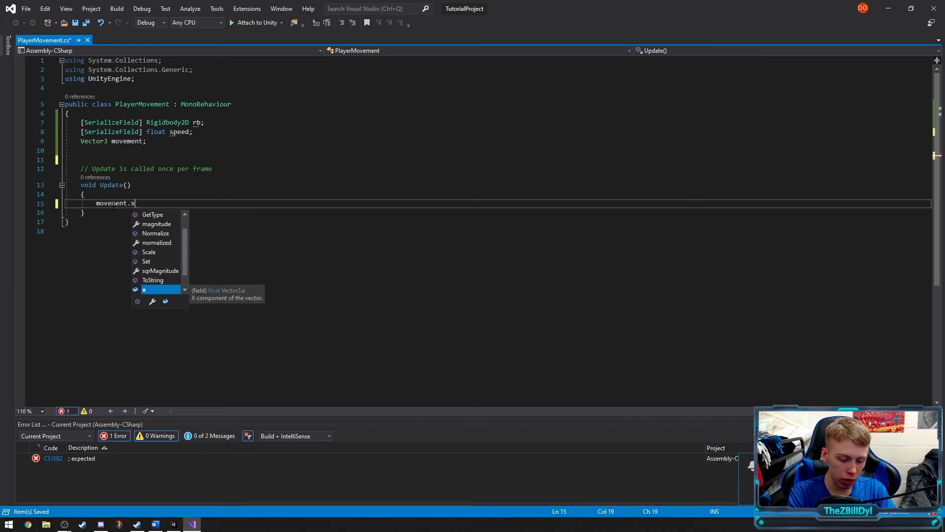
type(" = I")
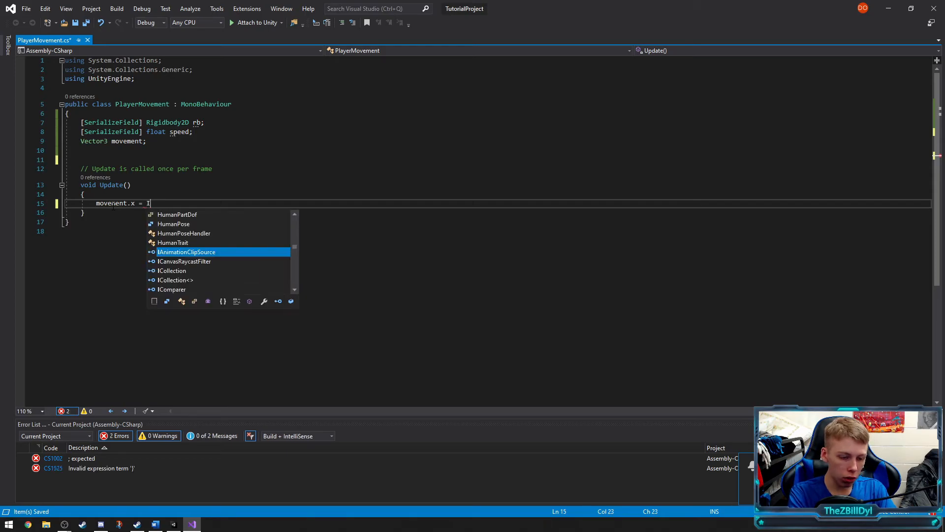
type("nput.Get")
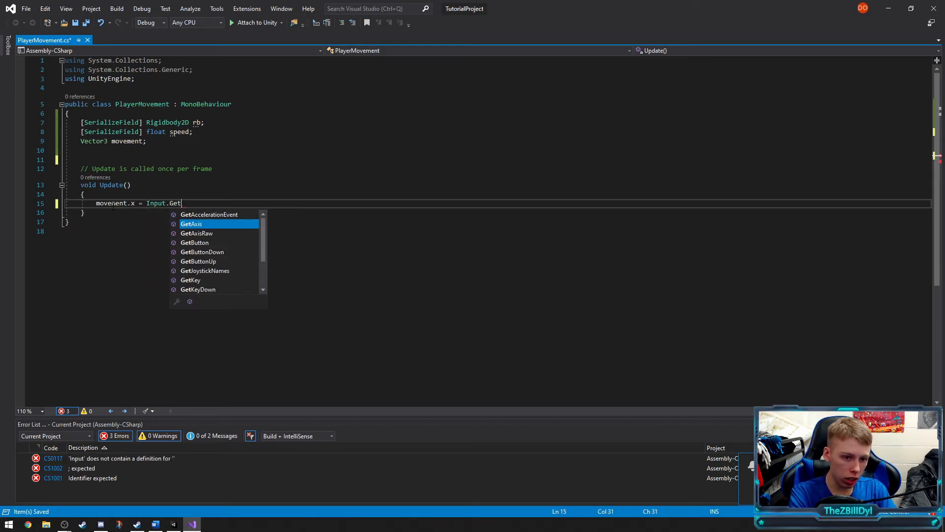
key("Tab")
type("(")
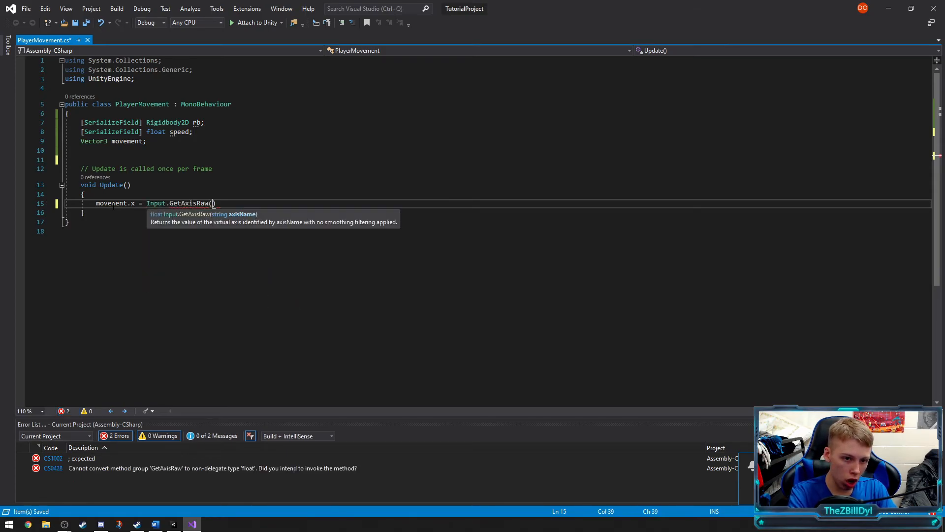
type("\"")
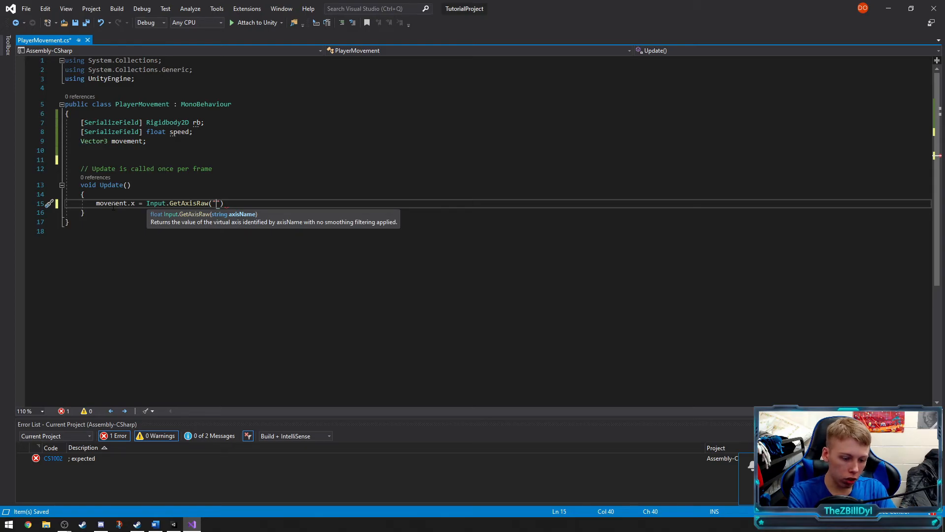
type("Horizontal")
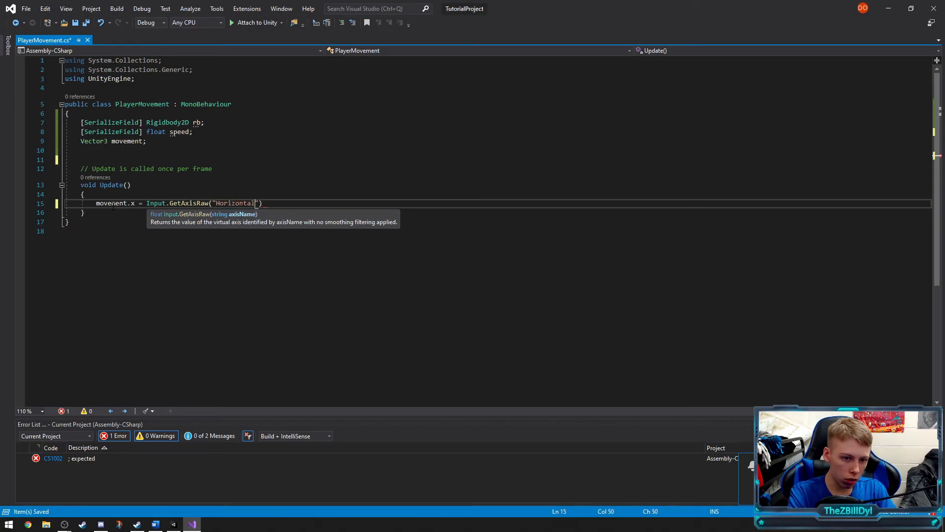
key("End")
type(";")
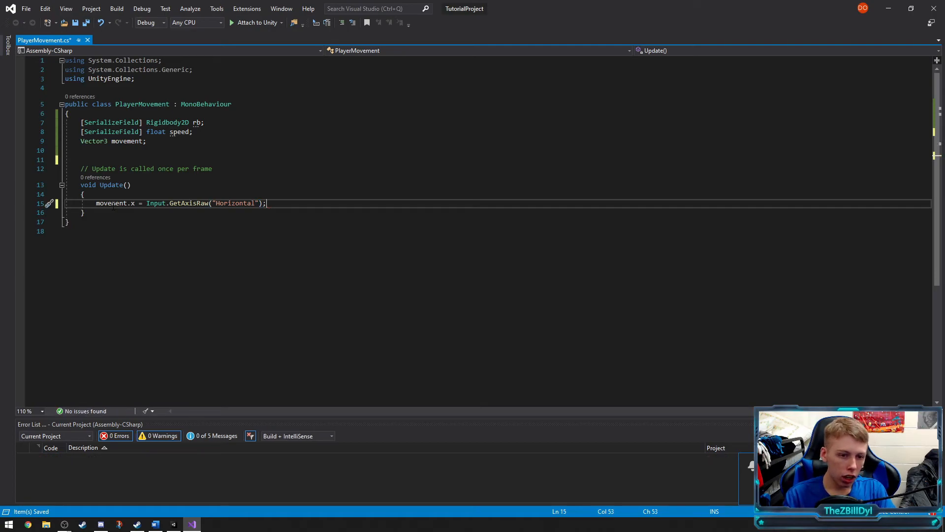
Step: On the following line in Update, assign movement.y the value of Input.GetAxisRaw("Vertical") and save the script
key("Return")
type("movement.")
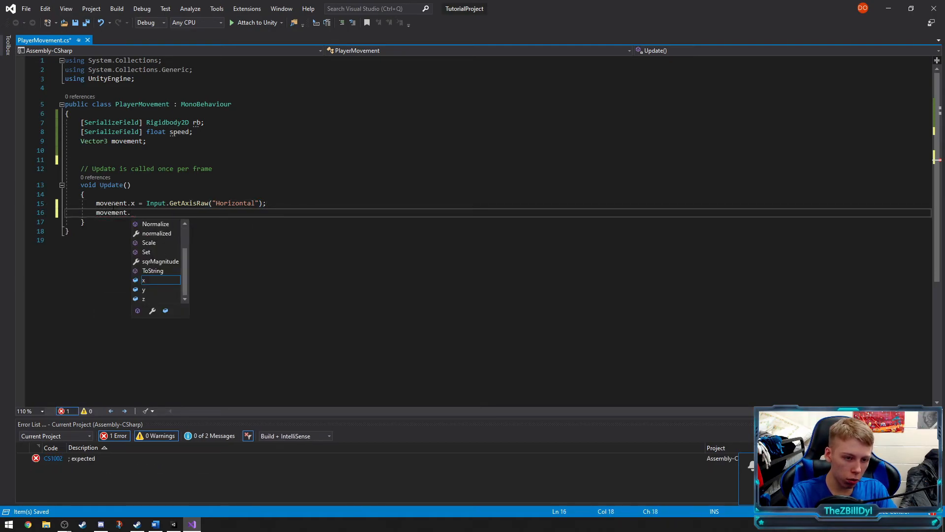
key("Down")
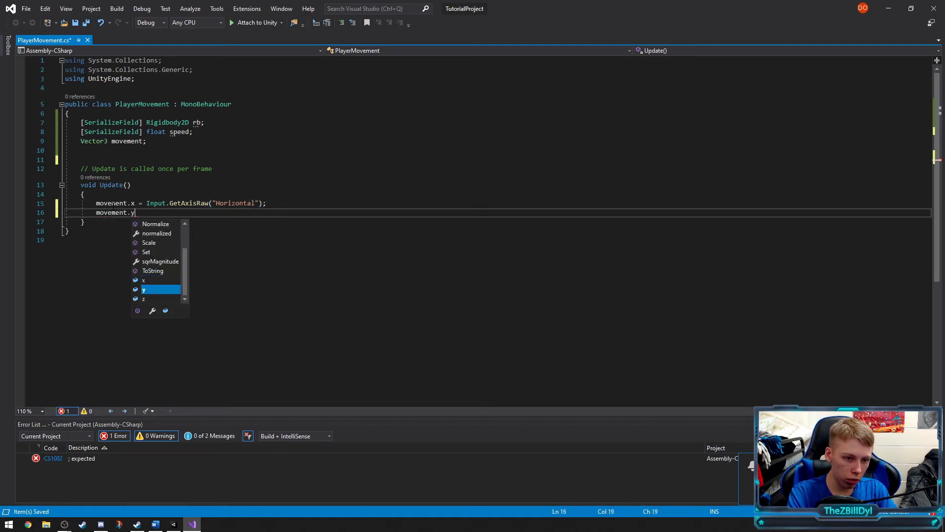
key("Tab")
type("= Input.Get")
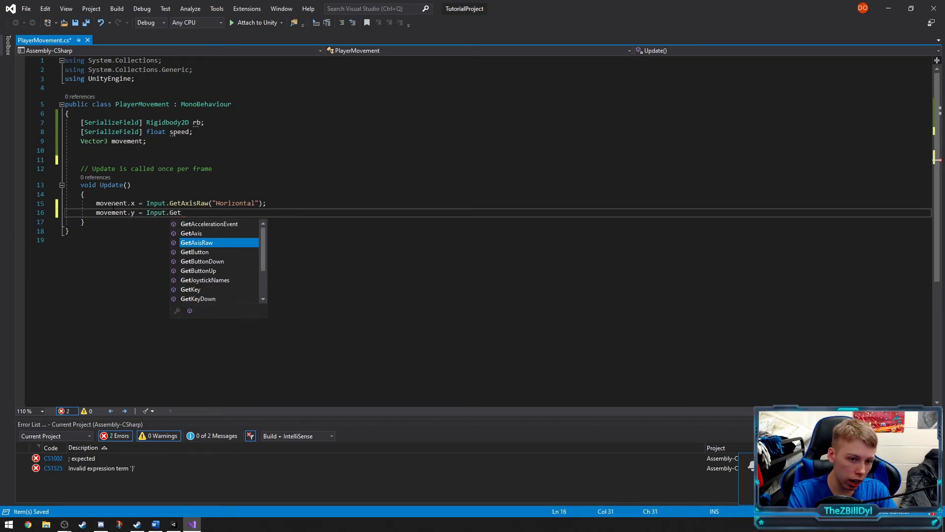
key("Tab")
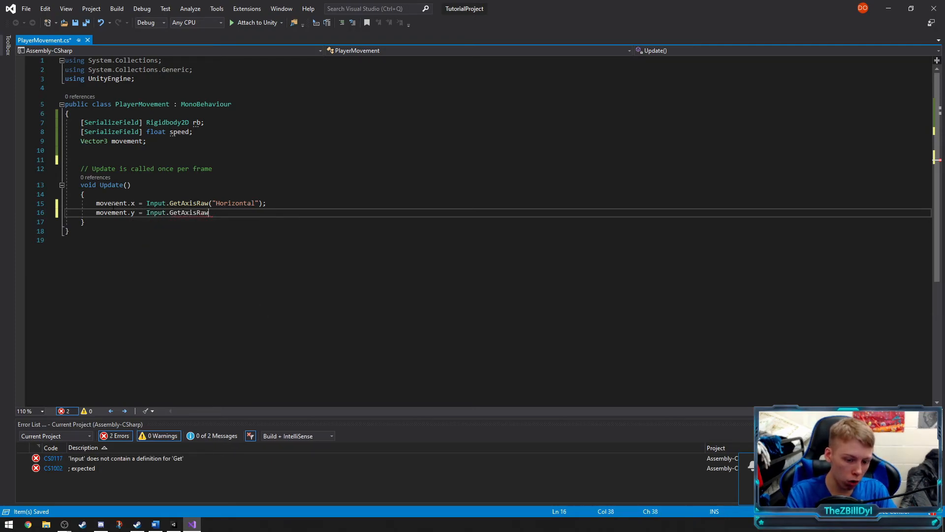
type("(\"Ver")
type("tical\"")
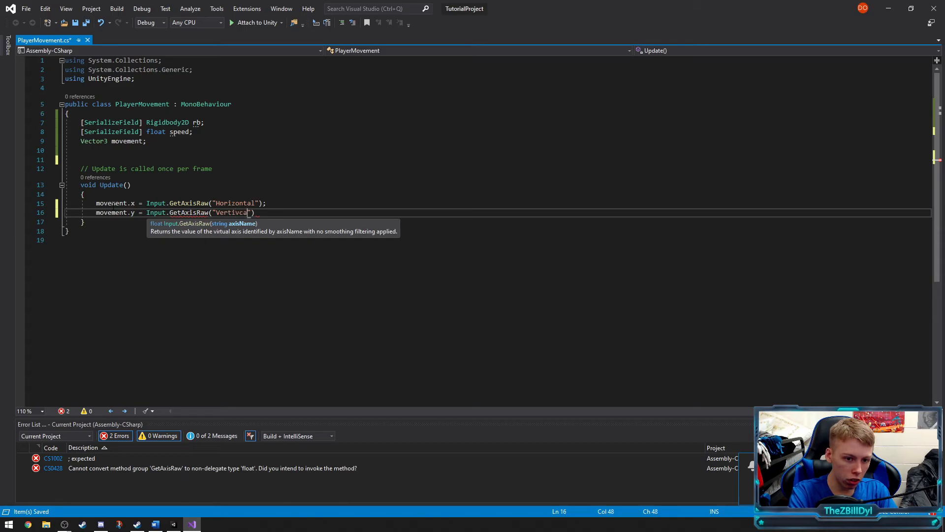
type(");")
key("ctrl+s")
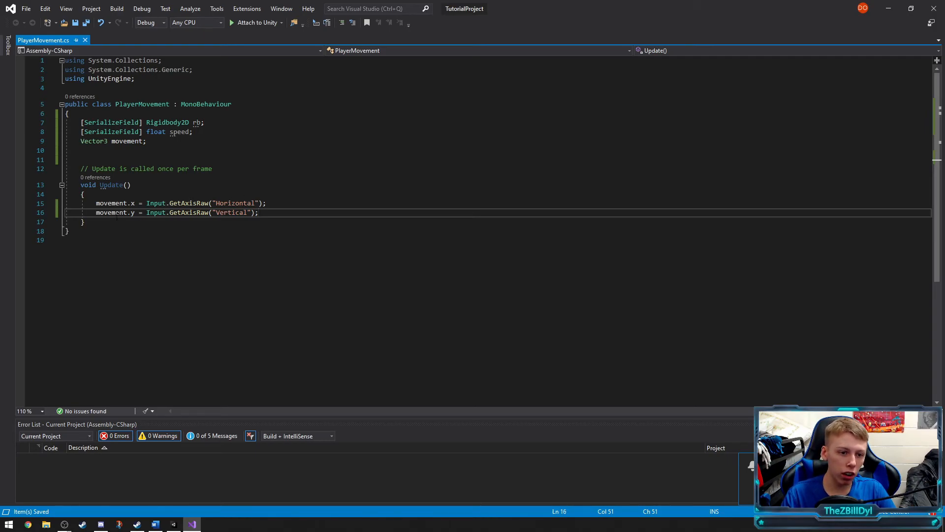
Step: Examine the movement.x and movement.y assignments, their GetAxisRaw calls and the movement variable's declaration
left_click_drag(95, 202, 134, 213)
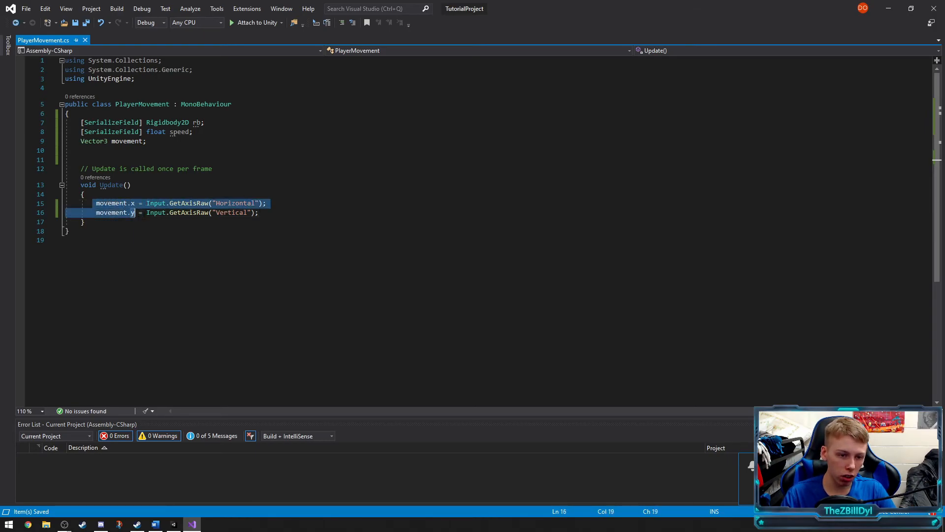
left_click(200, 240)
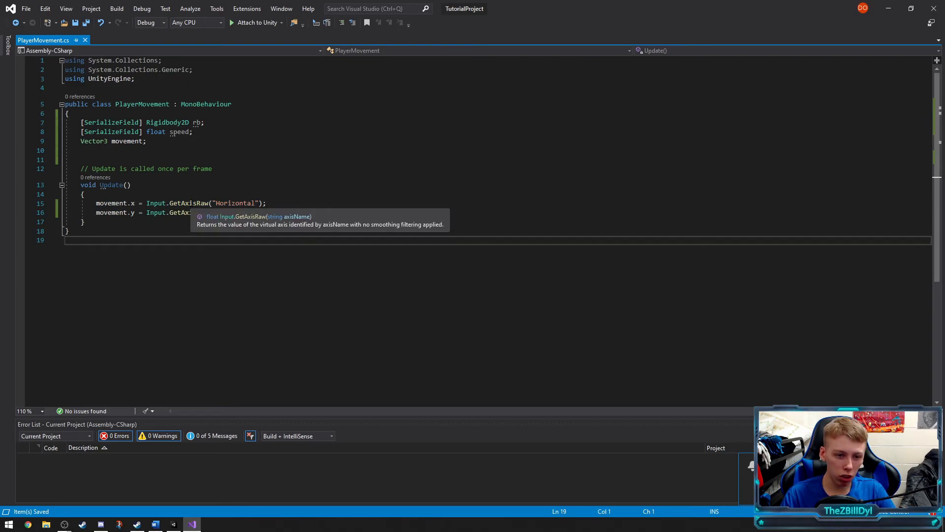
left_click_drag(270, 204, 151, 193)
left_click(185, 203)
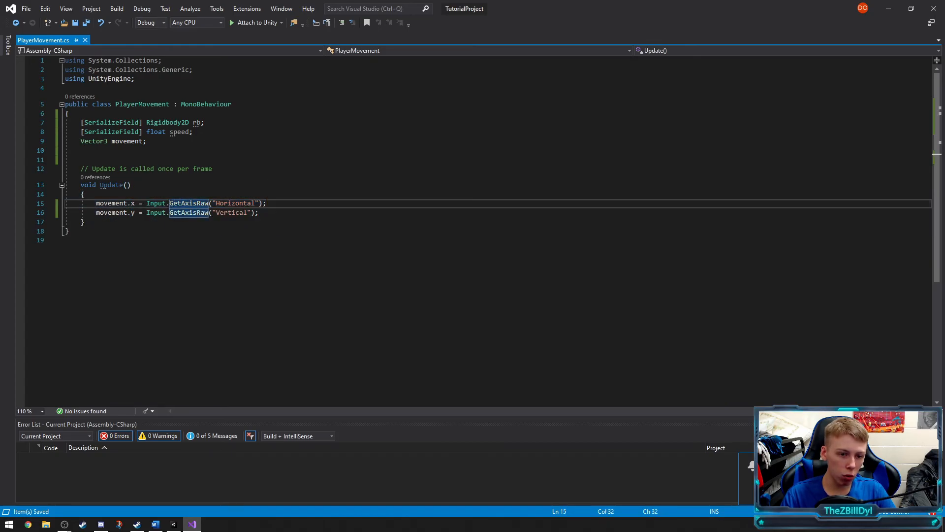
double_click(190, 203)
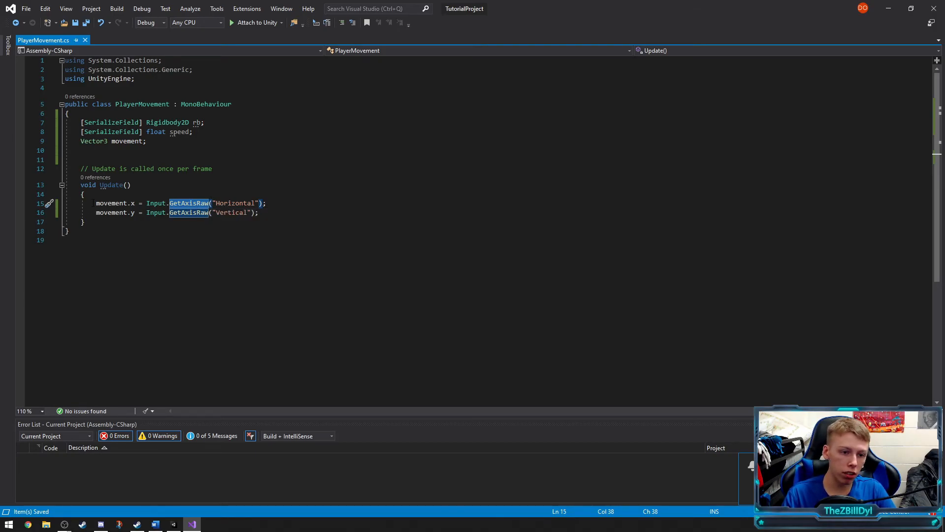
double_click(127, 141)
left_click(227, 169)
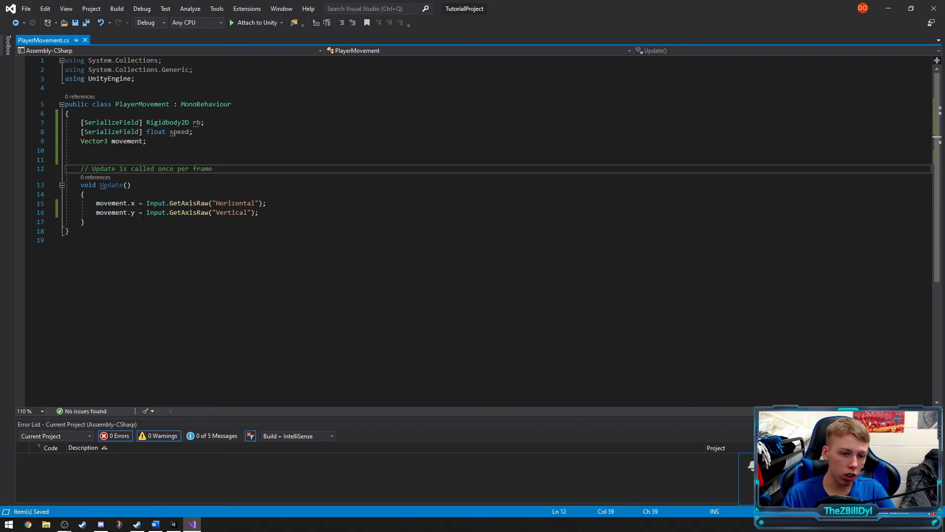
left_click(303, 222)
Step: Add the comment //Get Movement Values as the first line inside Update, above the movement.x assignment
left_click(179, 193)
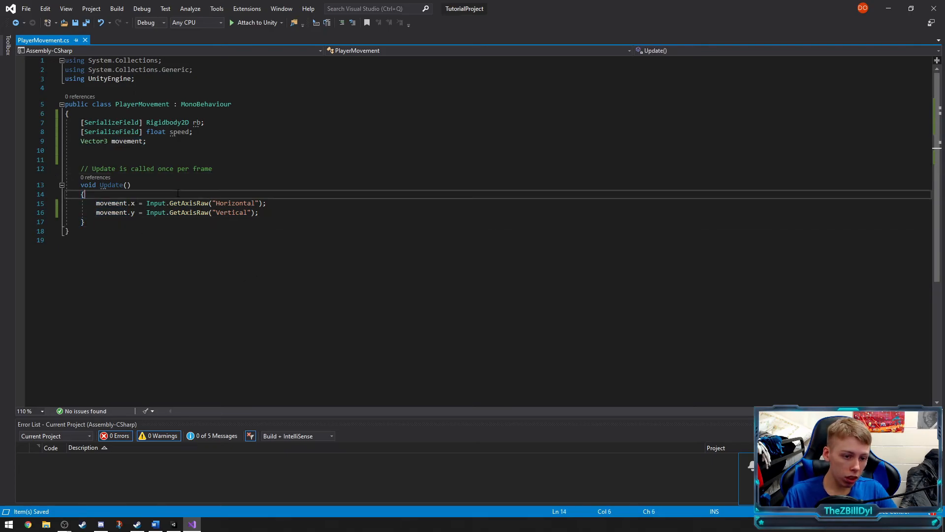
key("Return")
type("//")
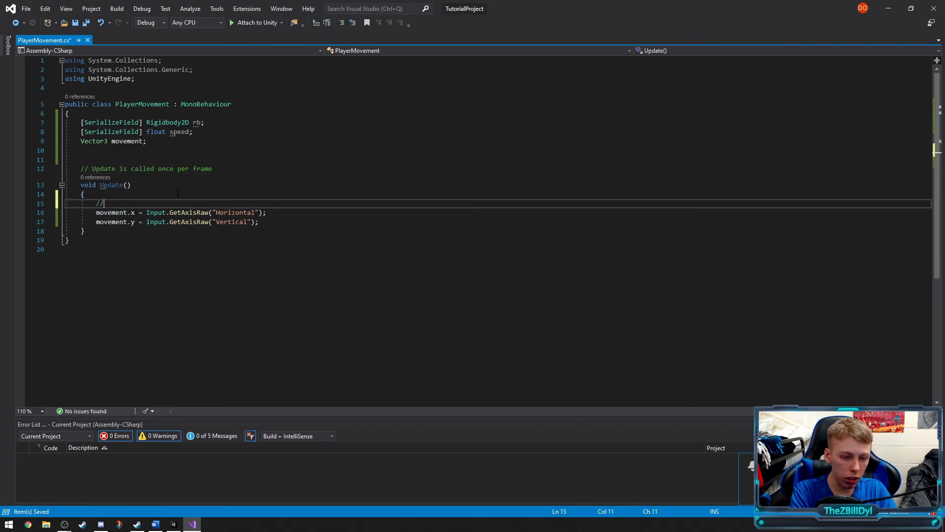
type("Get Movement Values")
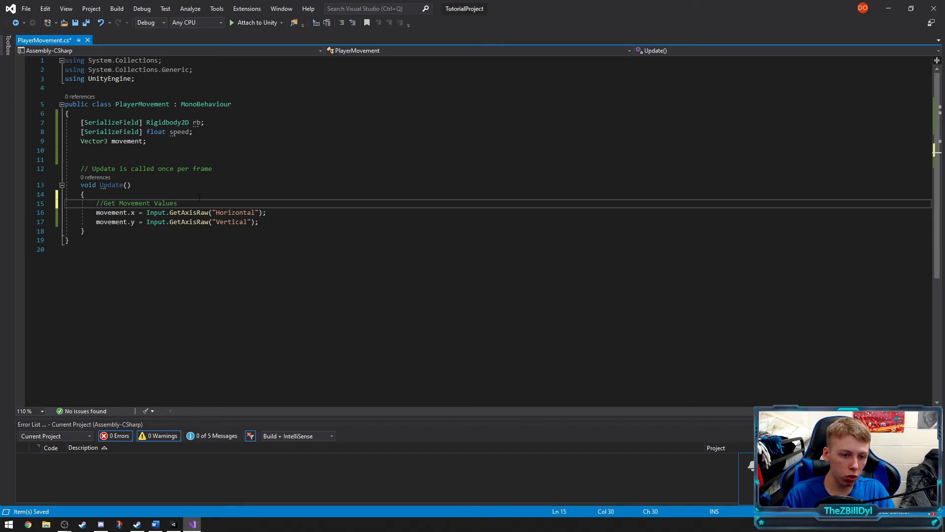
left_click_drag(96, 203, 211, 202)
left_click(249, 202)
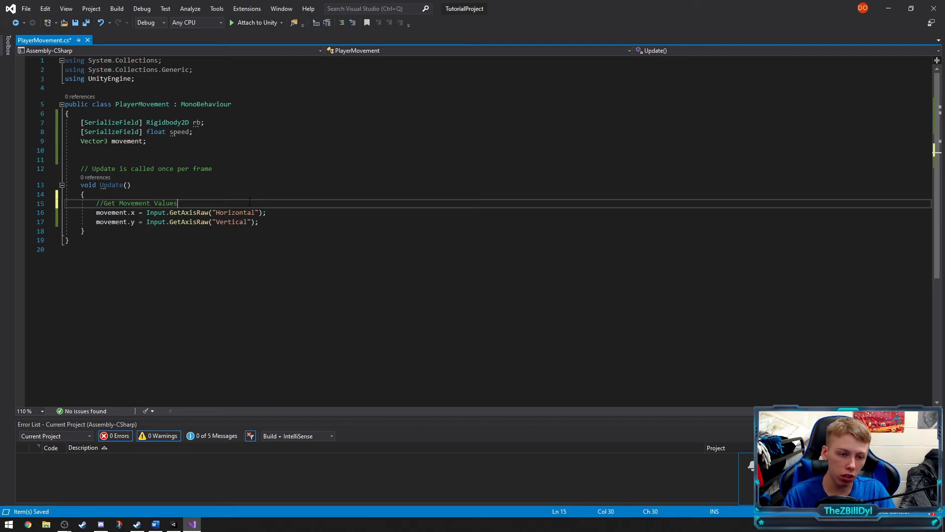
left_click_drag(182, 202, 96, 203)
left_click(212, 203)
left_click_drag(183, 203, 96, 203)
left_click(321, 216)
Step: Leave one blank line after the movement.y assignment at the end of the Update body
left_click(310, 222)
key("Return")
key("Return")
key("Return")
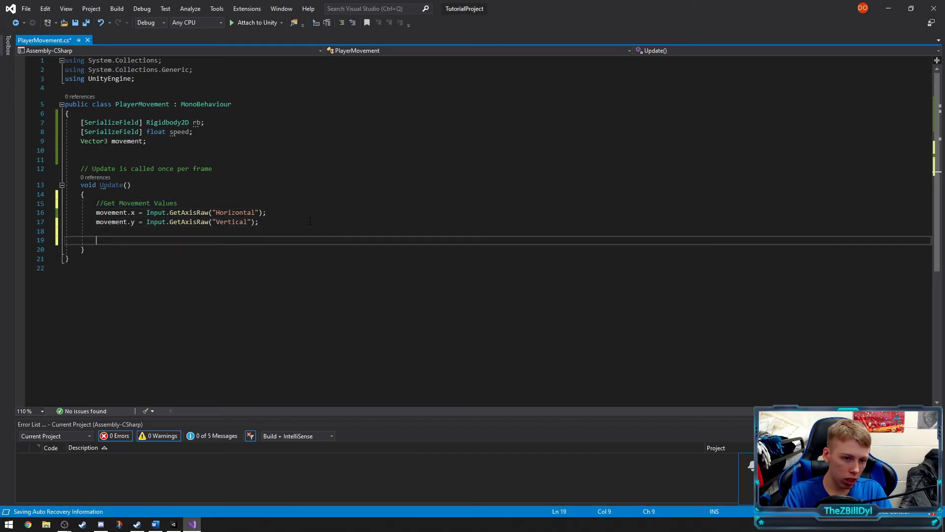
key("Up")
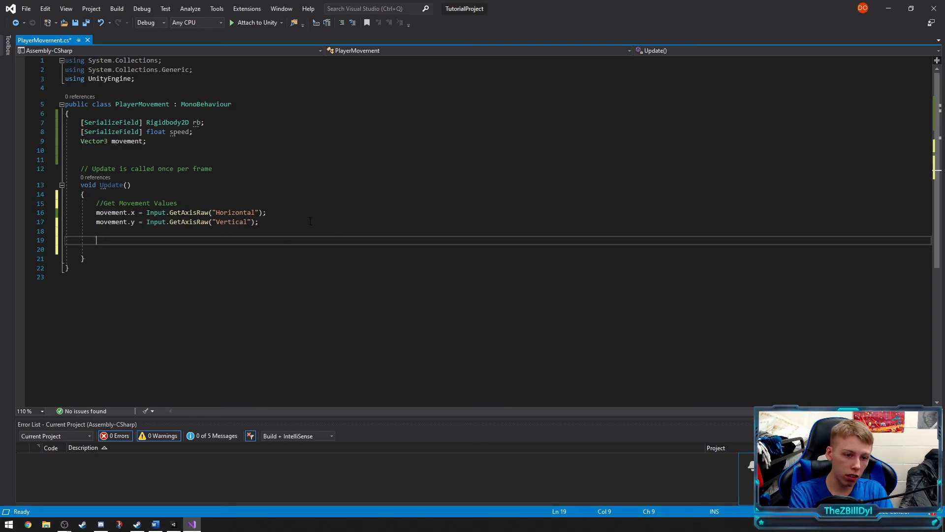
key("BackSpace")
key("BackSpace")
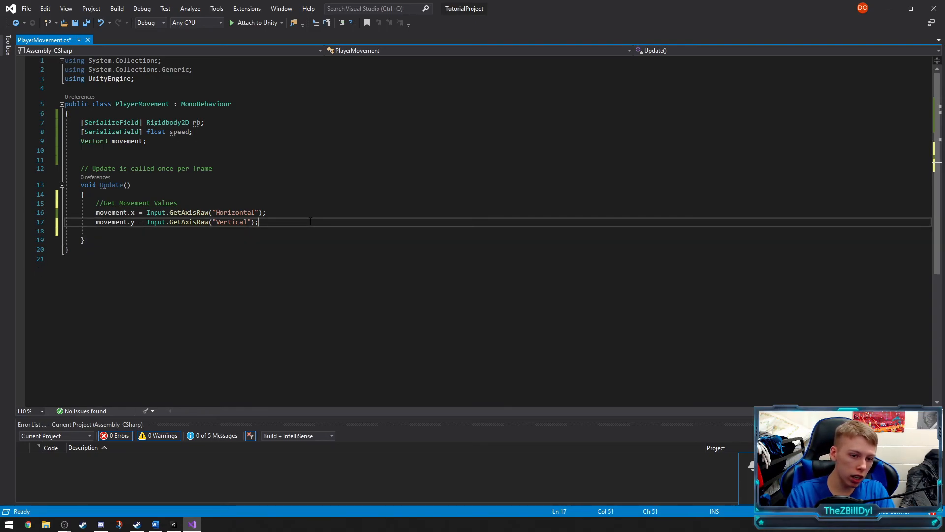
Step: Add an empty private void FixedUpdate method below the Update method
left_click(145, 241)
key("Return")
key("Return")
type("Fi")
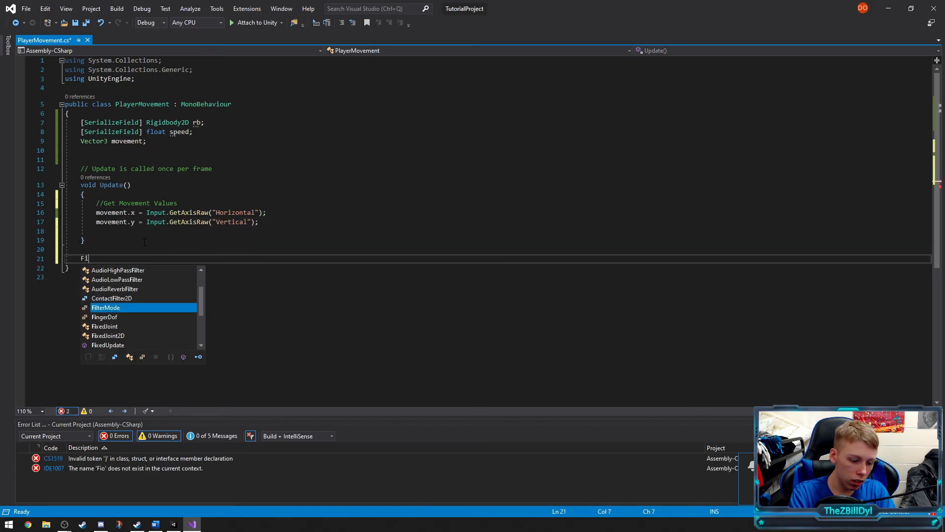
type("xed")
key("Down")
key("Down")
key("Tab")
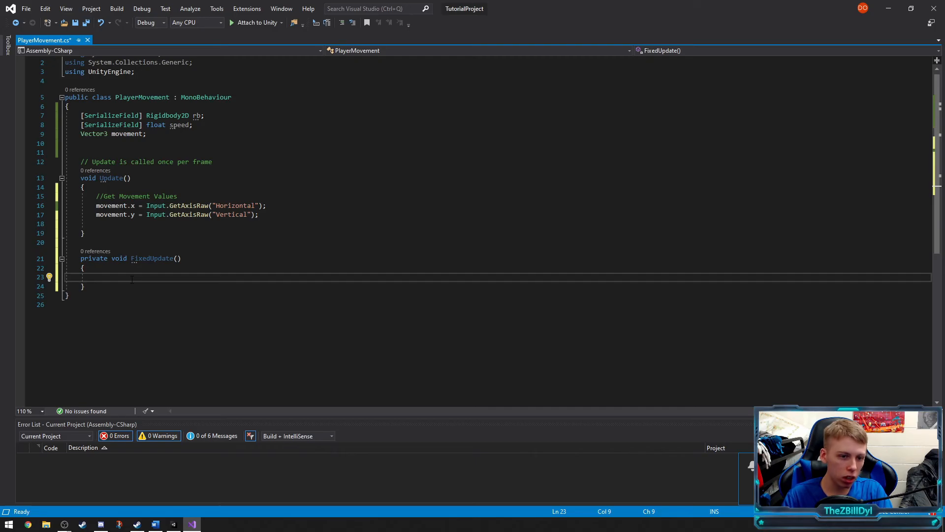
Step: In FixedUpdate, add the comment //Horizontal Movement, set rb.velocity = new Vector3(movement.x * speed, rb.velocity.y, 0); and save the script
left_click(123, 225)
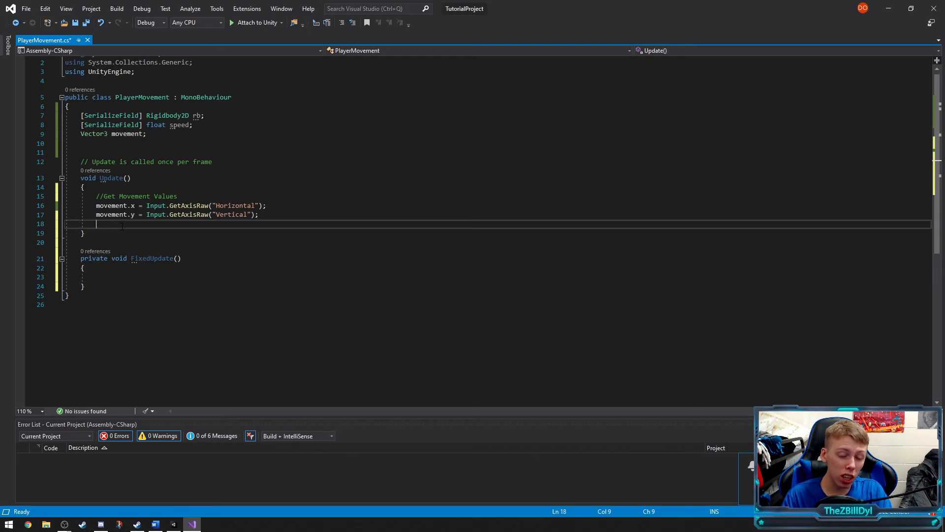
left_click(126, 268)
left_click(139, 277)
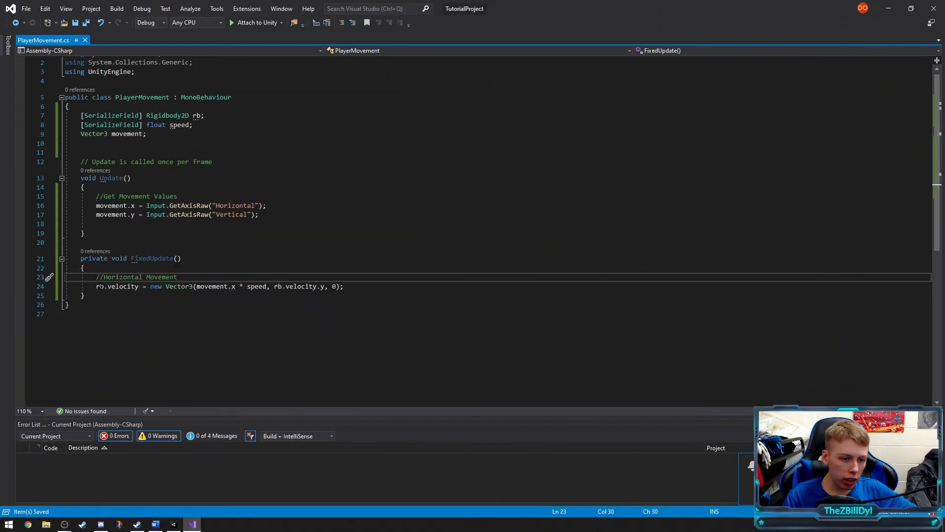
Step: Examine the horizontal movement comment, rb.velocity and the new Vector3 expression in FixedUpdate
left_click_drag(93, 276, 116, 277)
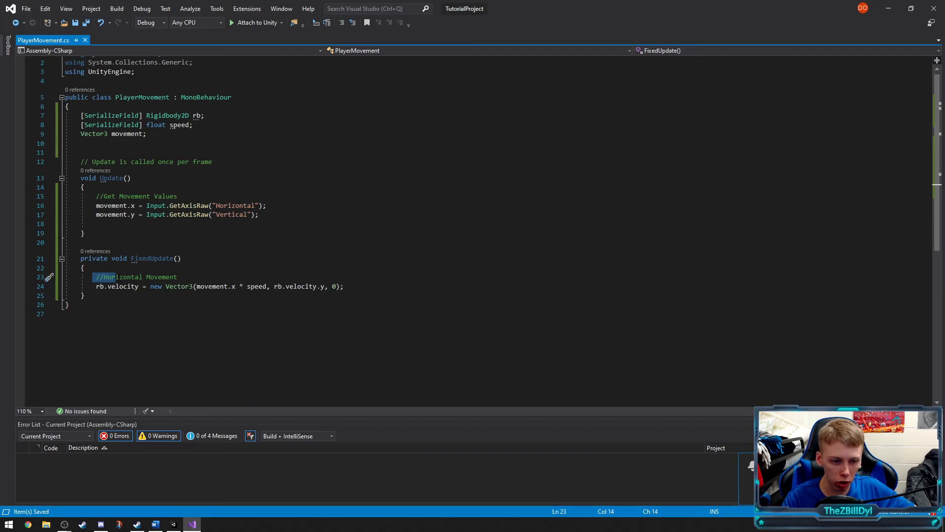
left_click(96, 286)
left_click_drag(96, 286, 140, 287)
left_click(95, 287)
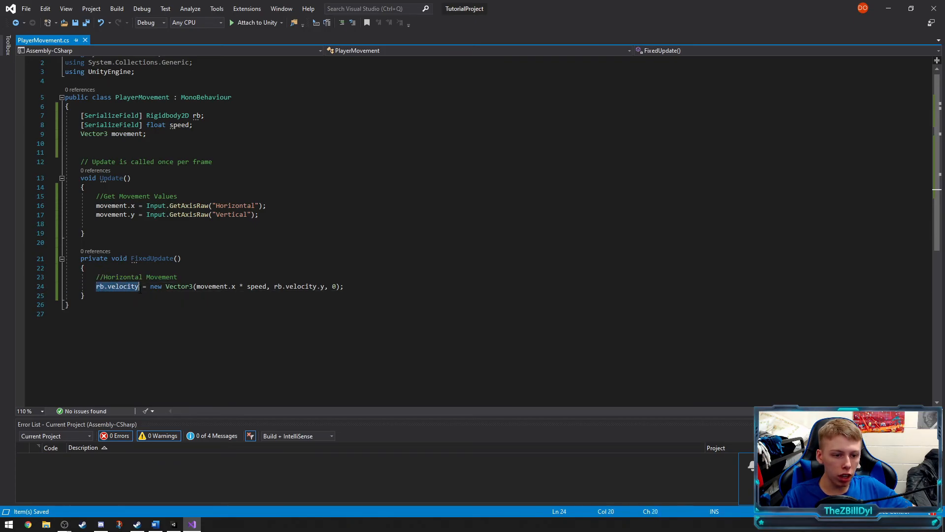
key("Down")
key("Down")
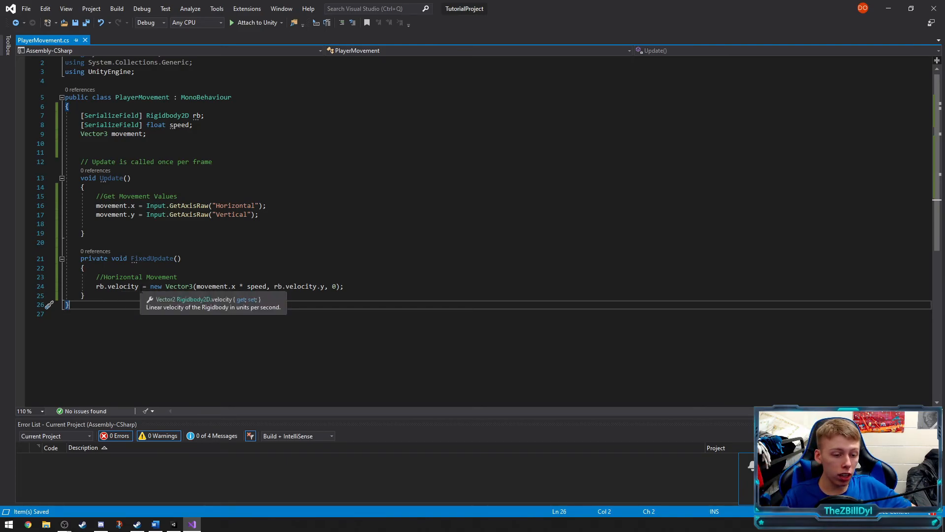
left_click_drag(150, 287, 187, 287)
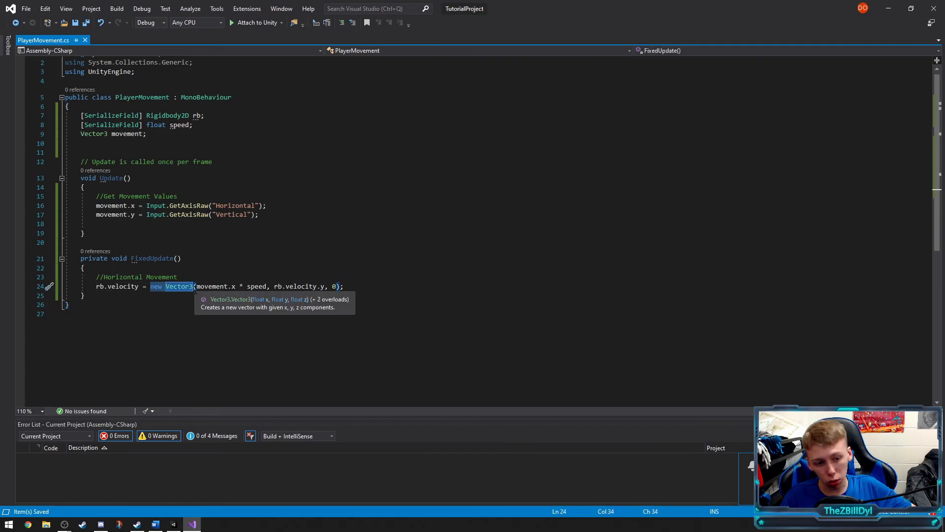
Step: Examine the new Vector3 call and its x argument, movement.x * speed, against the Update assignment and the speed field declaration
left_click(156, 287)
left_click_drag(157, 287, 164, 289)
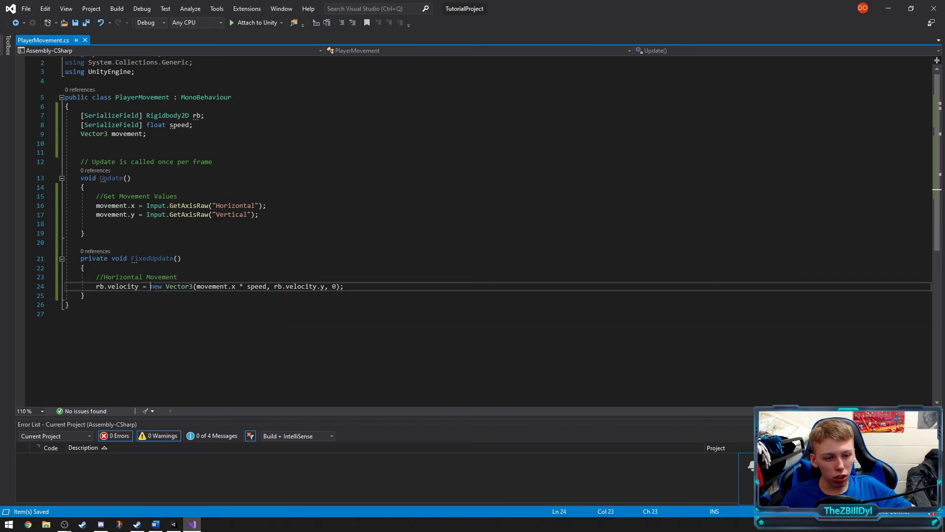
left_click(166, 287, "shift")
left_click_drag(167, 287, 189, 287)
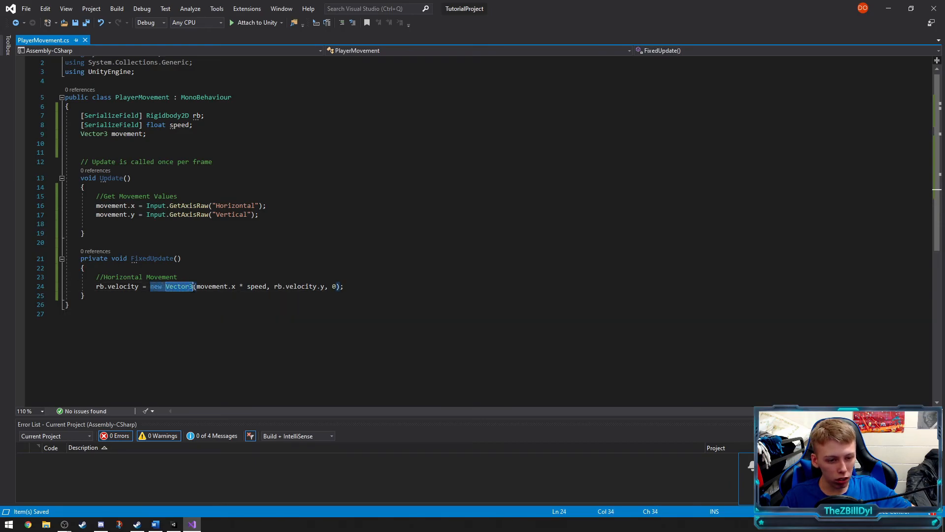
left_click(188, 308)
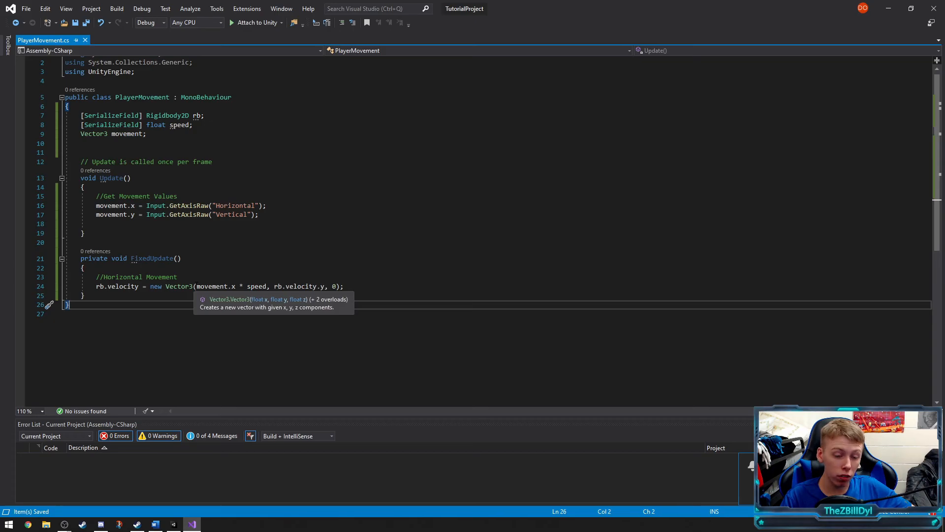
left_click_drag(196, 286, 236, 286)
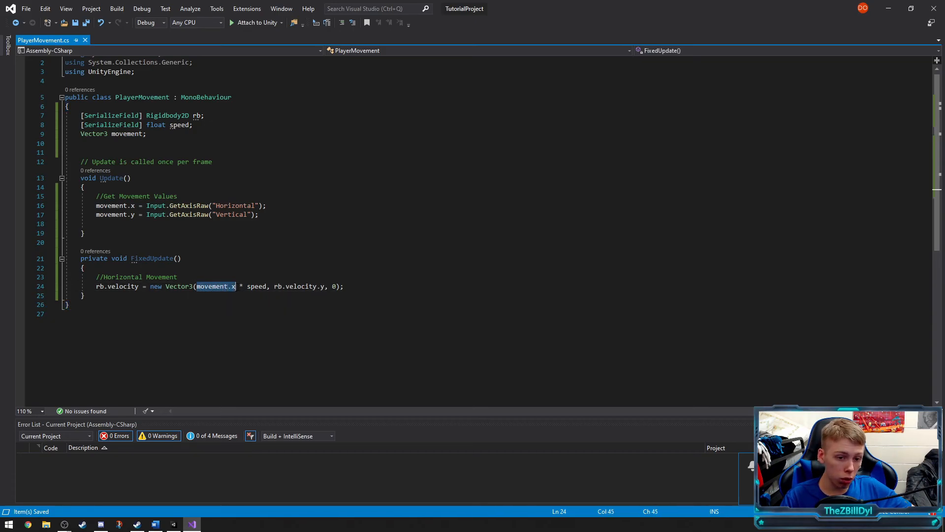
left_click(110, 205)
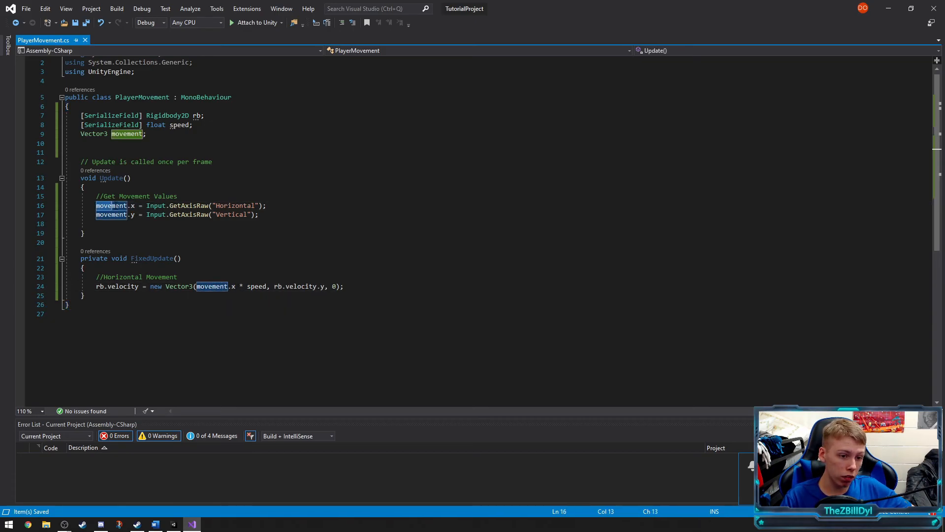
left_click_drag(196, 286, 232, 286)
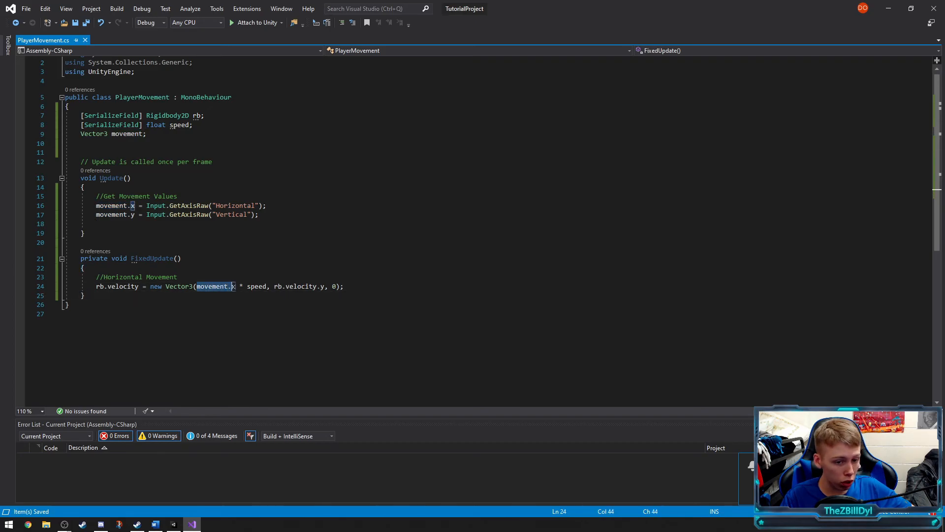
left_click(254, 286)
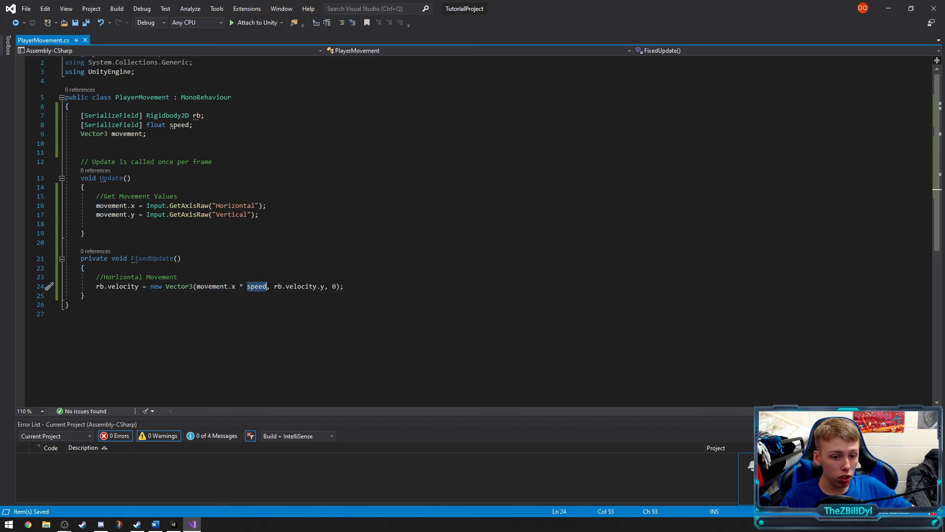
key("Down")
left_click(178, 125)
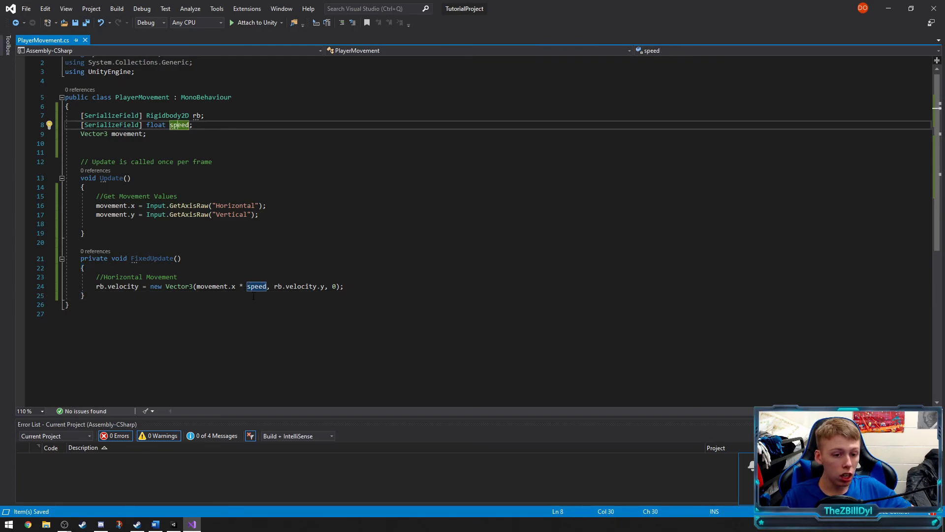
double_click(267, 286)
left_click(270, 313)
Step: Examine the rb.velocity.y and 0 arguments of the Vector3, then review the whole horizontal movement block in FixedUpdate
left_click_drag(196, 286, 324, 286)
left_click(274, 286)
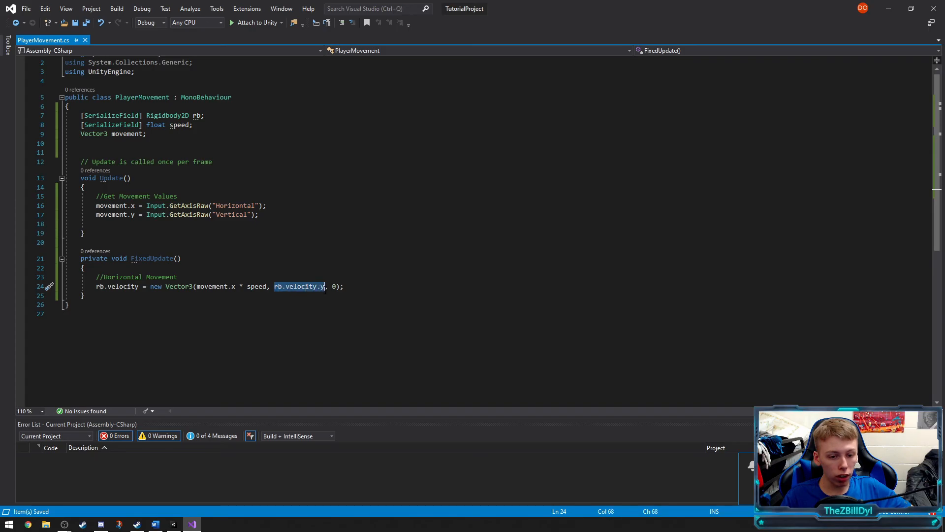
left_click(322, 305)
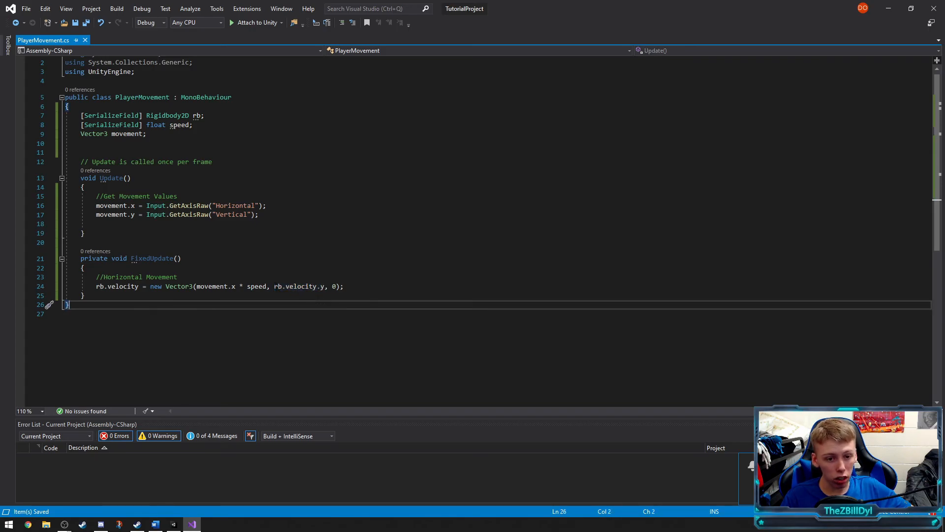
left_click(274, 286)
left_click_drag(274, 286, 324, 286)
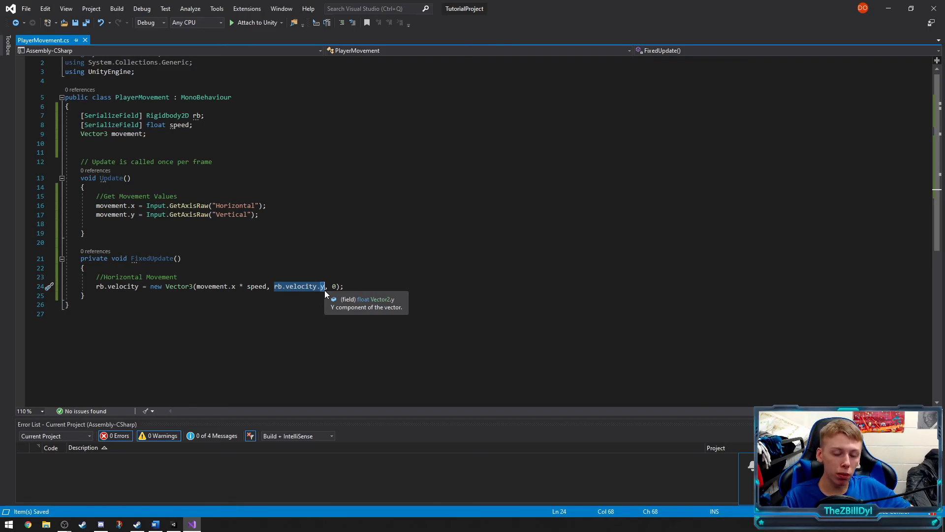
left_click_drag(270, 286, 325, 286)
left_click(335, 306)
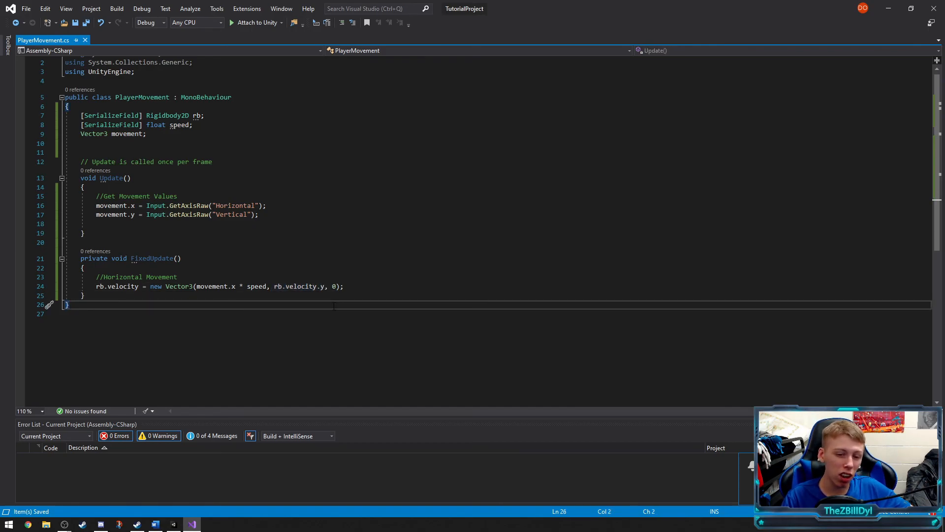
double_click(334, 286)
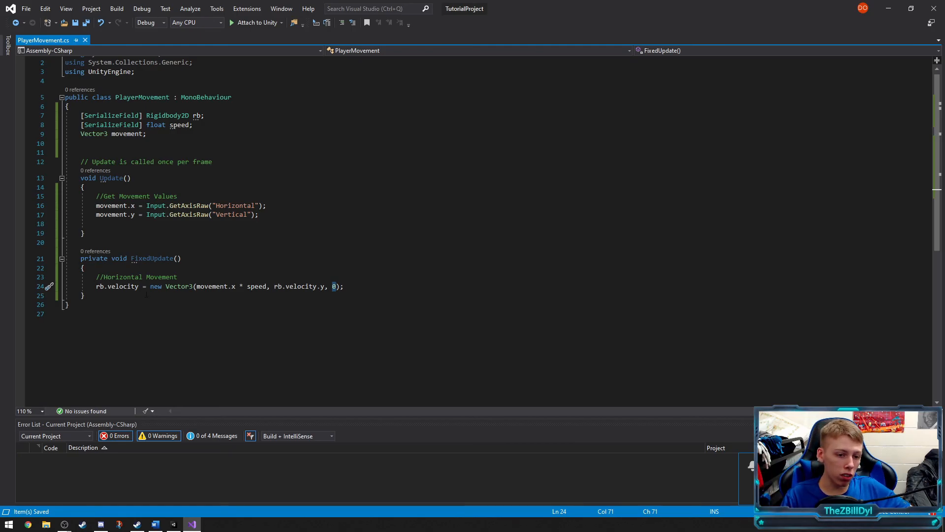
left_click_drag(97, 287, 140, 288)
left_click(194, 306)
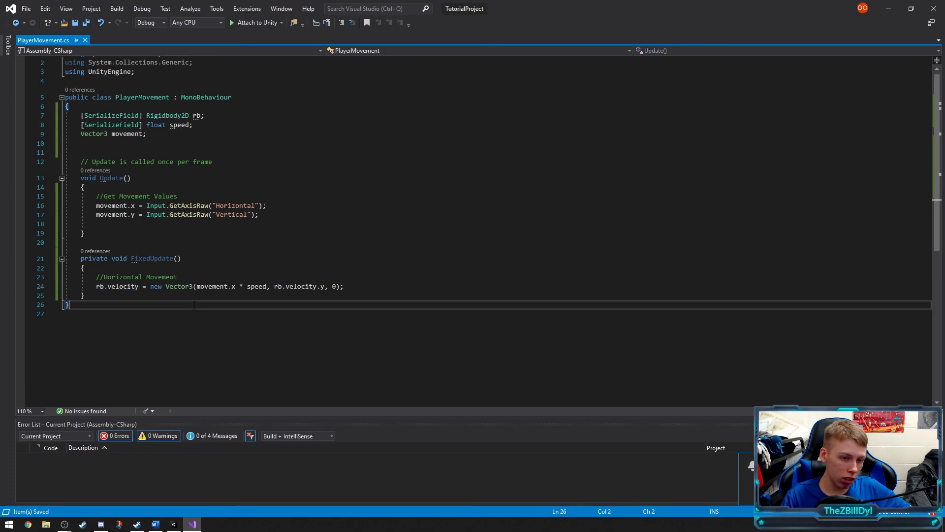
left_click_drag(359, 285, 81, 277)
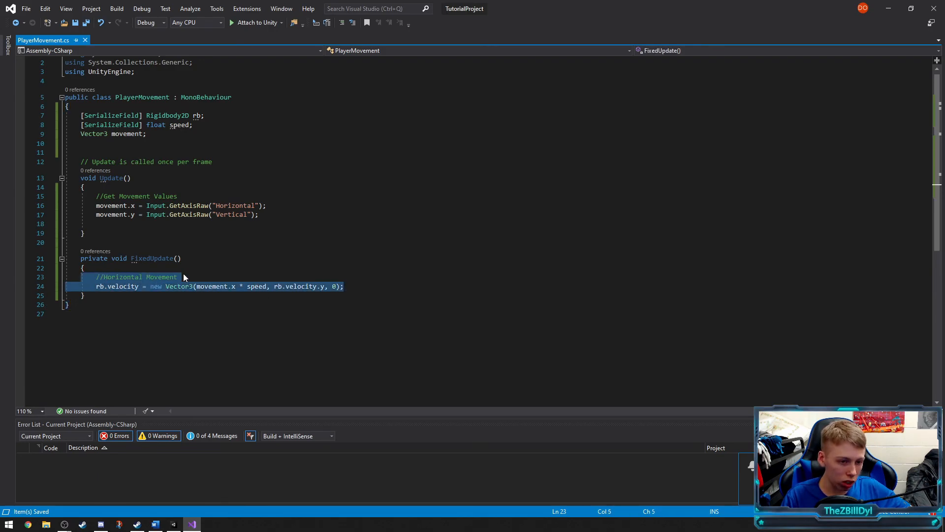
left_click(216, 269)
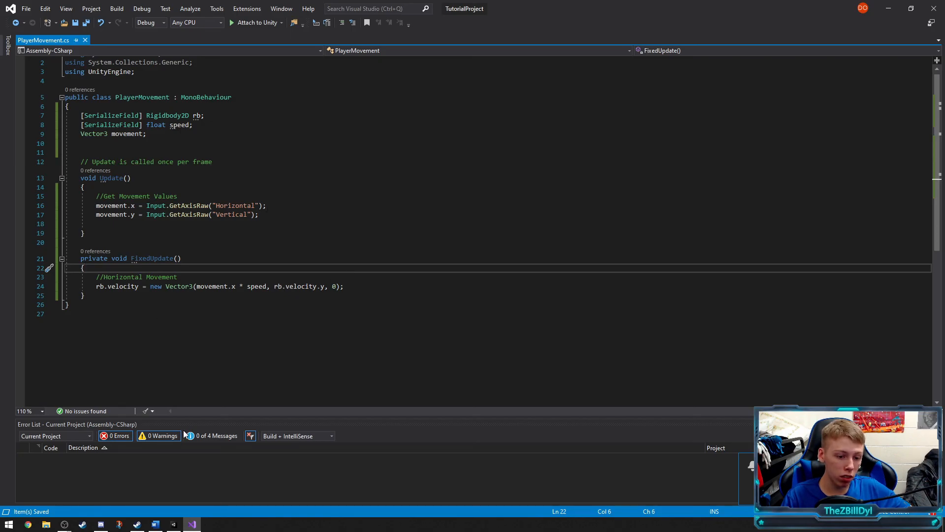
Step: Switch to Unity and assign the Player's Rigidbody 2D to the Rb reference of its Player Movement script
left_click(174, 525)
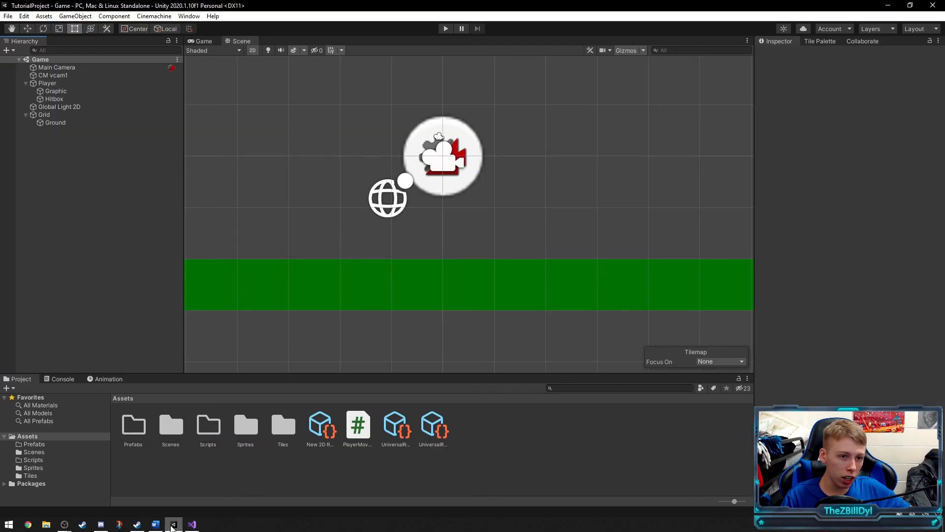
left_click(48, 83)
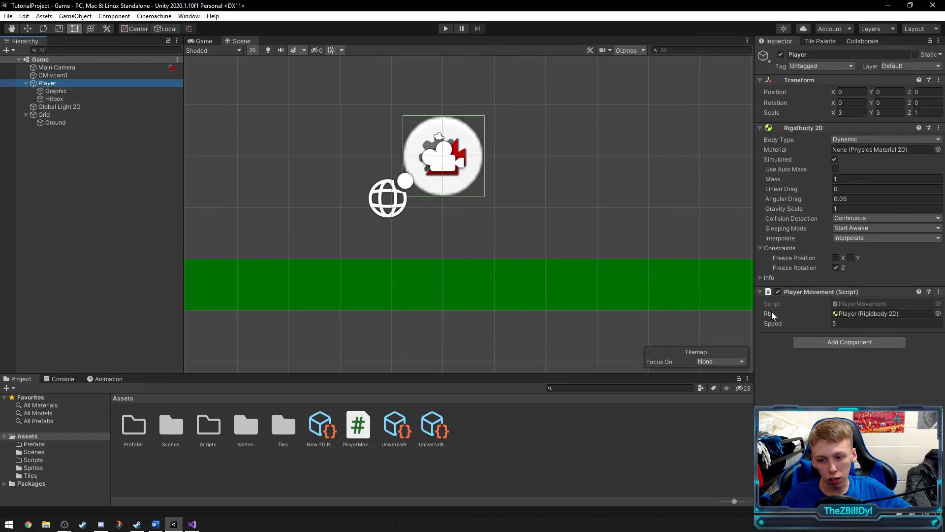
left_click_drag(798, 129, 861, 312)
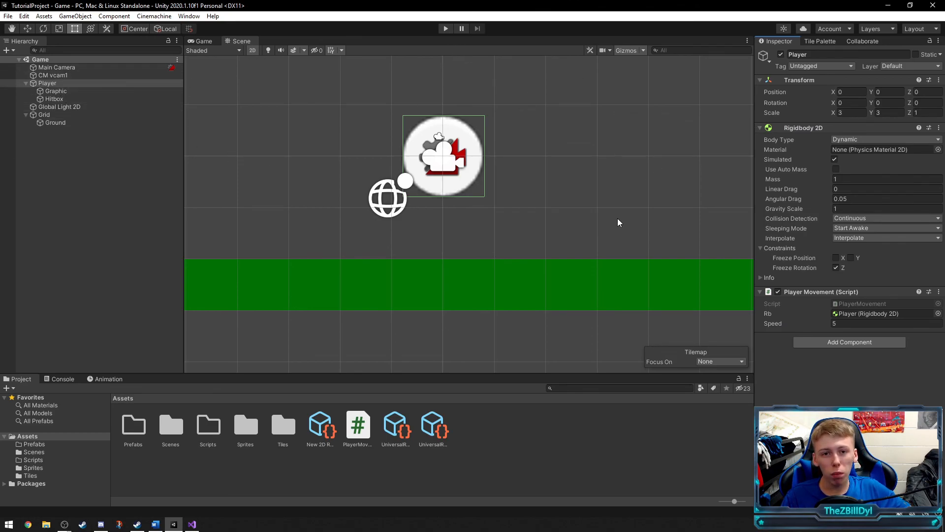
Step: Run the game and test the Player's horizontal movement by moving it left and right along the ground
left_click(447, 29)
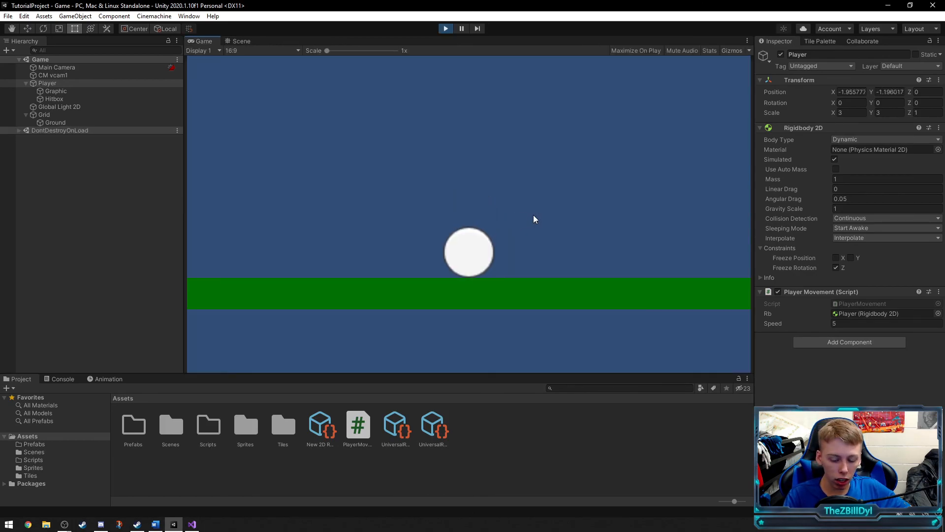
key("a")
key("d")
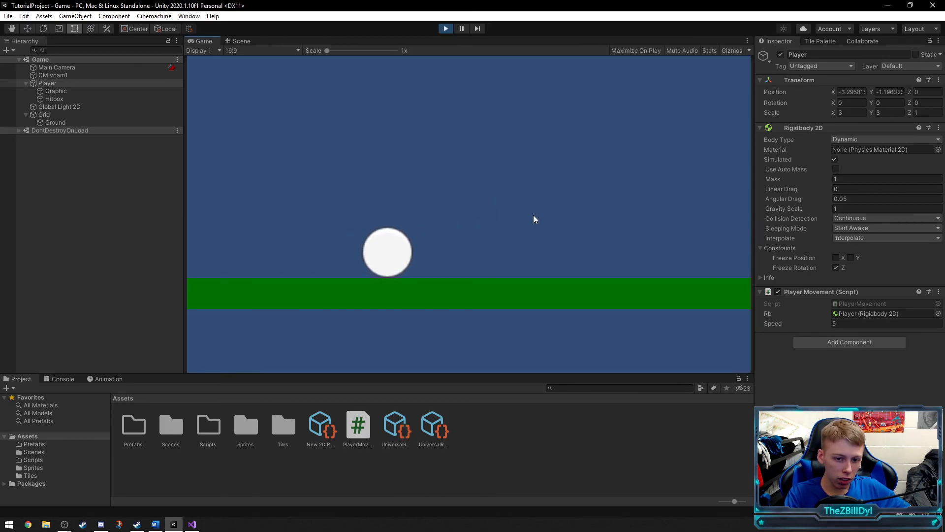
key("a")
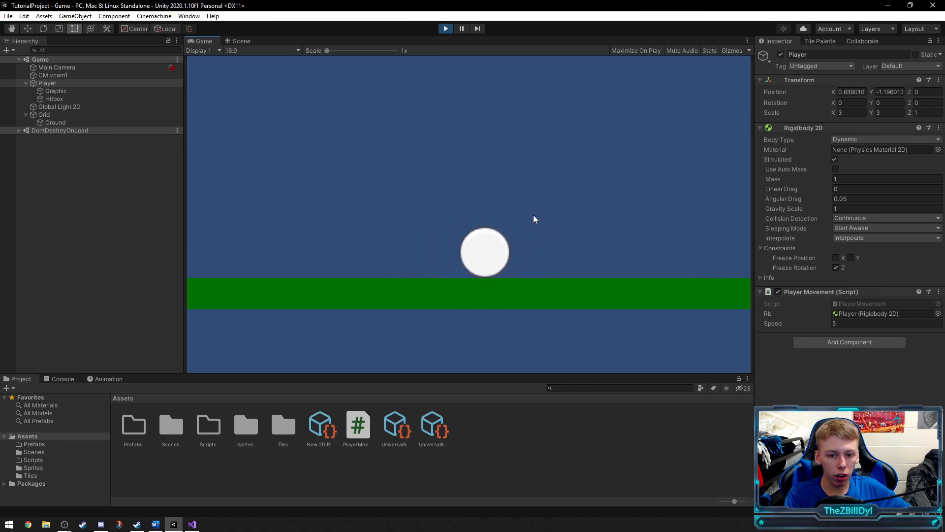
key("d")
key("a")
key("d")
key("a")
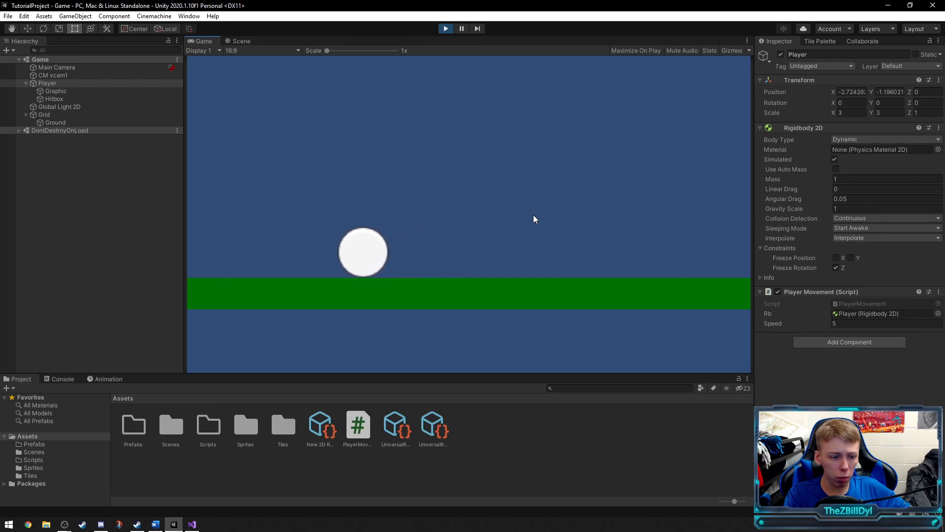
key("d")
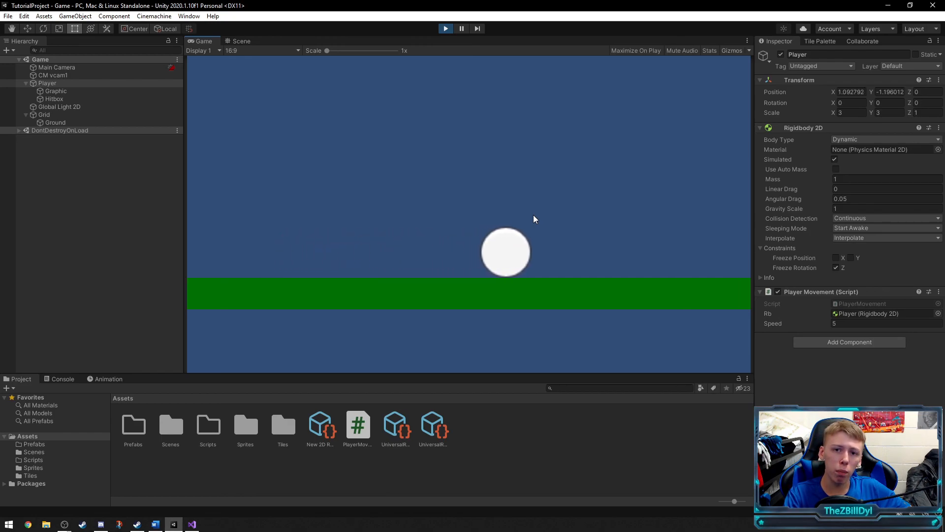
key("a")
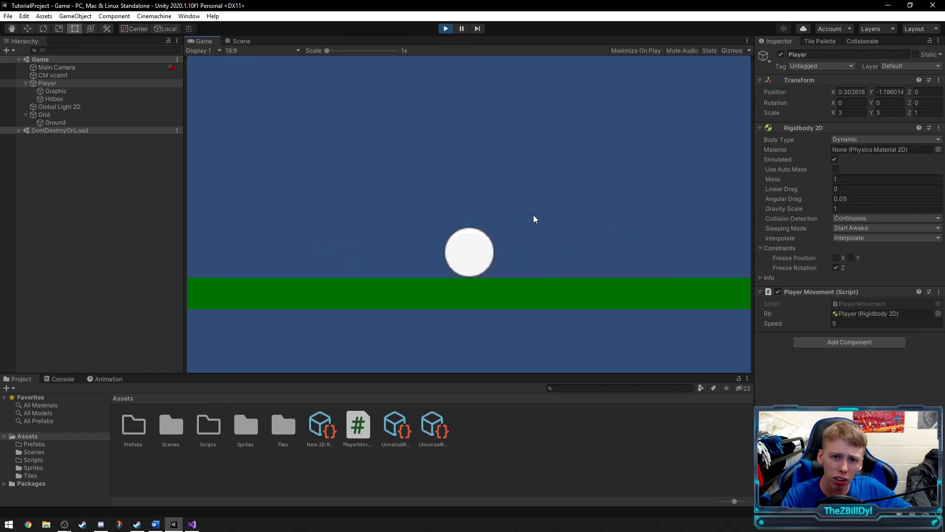